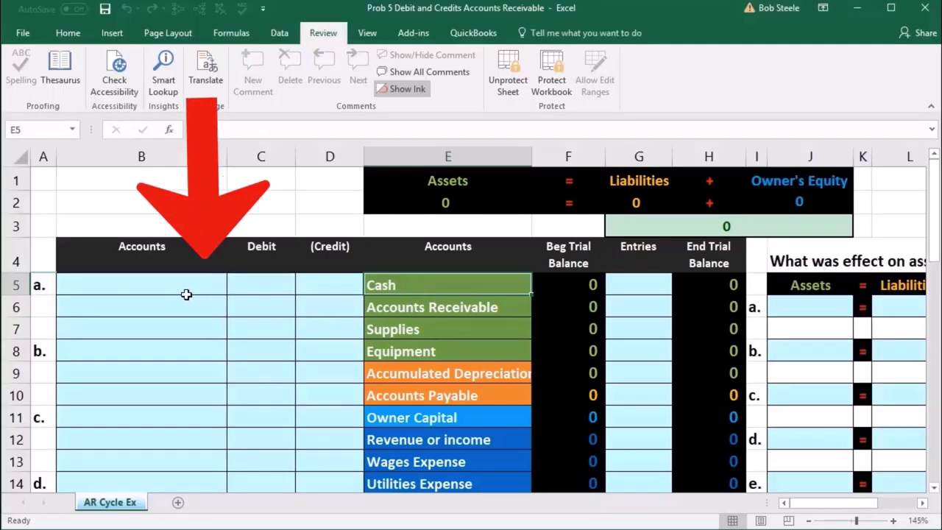
# Review the journal entry area, the account list, the trial balance columns and the Activity list of transactions.
pyautogui.moveTo(173, 288); pyautogui.dragTo(313, 402)
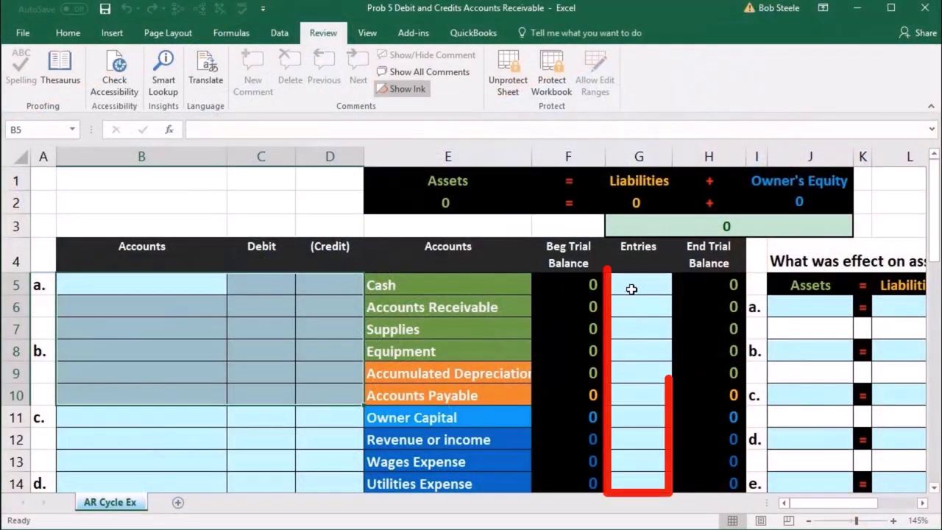
pyautogui.moveTo(631, 289); pyautogui.dragTo(636, 327)
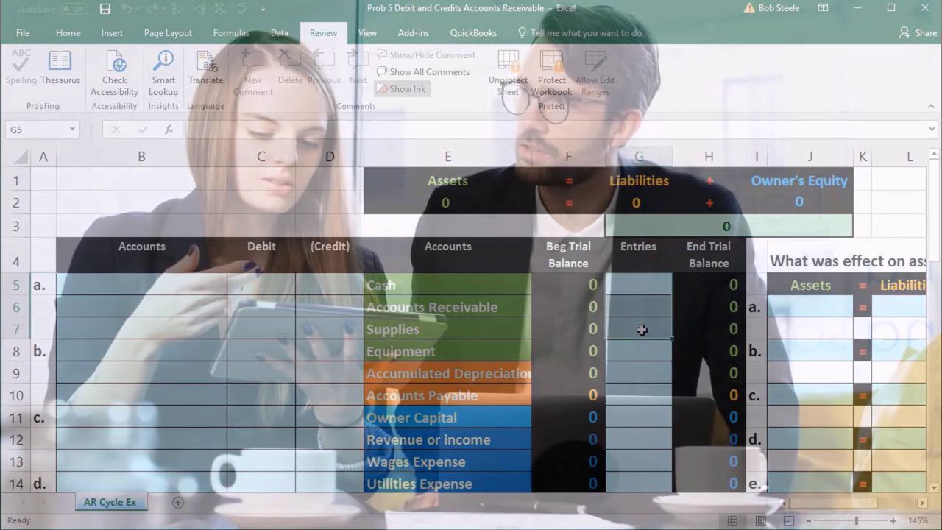
pyautogui.scroll(-1, 642, 330)
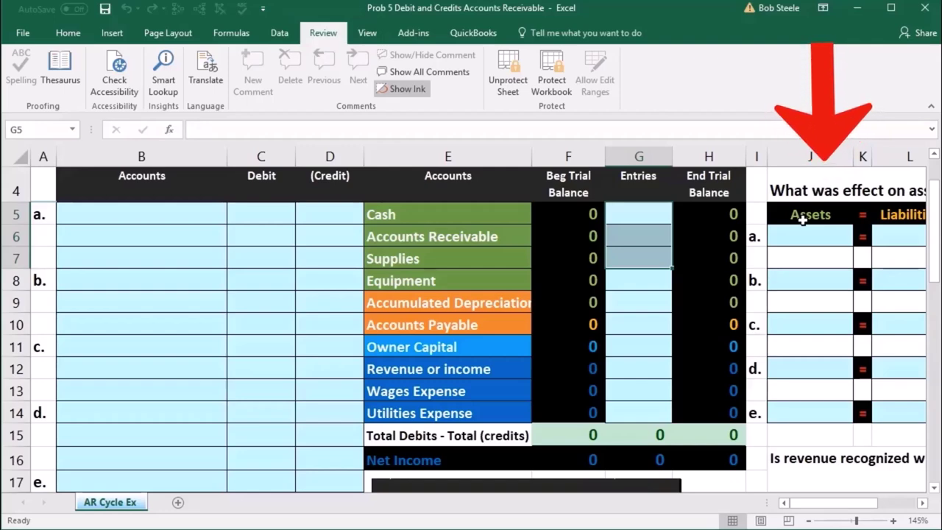
pyautogui.click(465, 214)
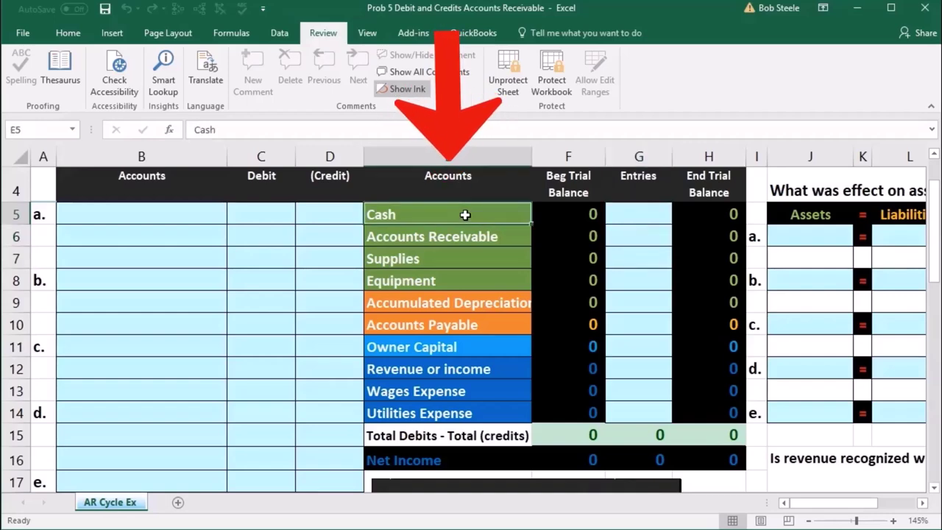
pyautogui.moveTo(465, 214); pyautogui.dragTo(540, 279)
pyautogui.moveTo(515, 322); pyautogui.dragTo(554, 406)
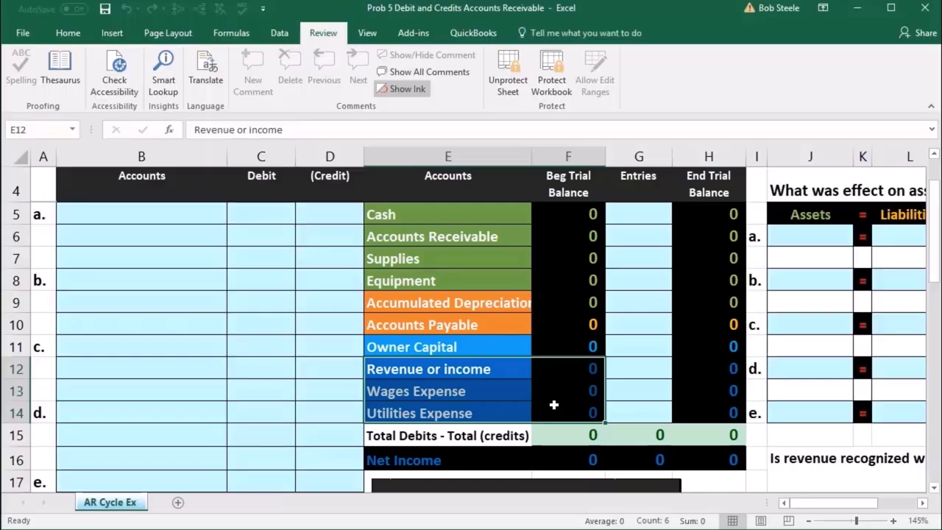
pyautogui.moveTo(582, 215); pyautogui.dragTo(572, 393)
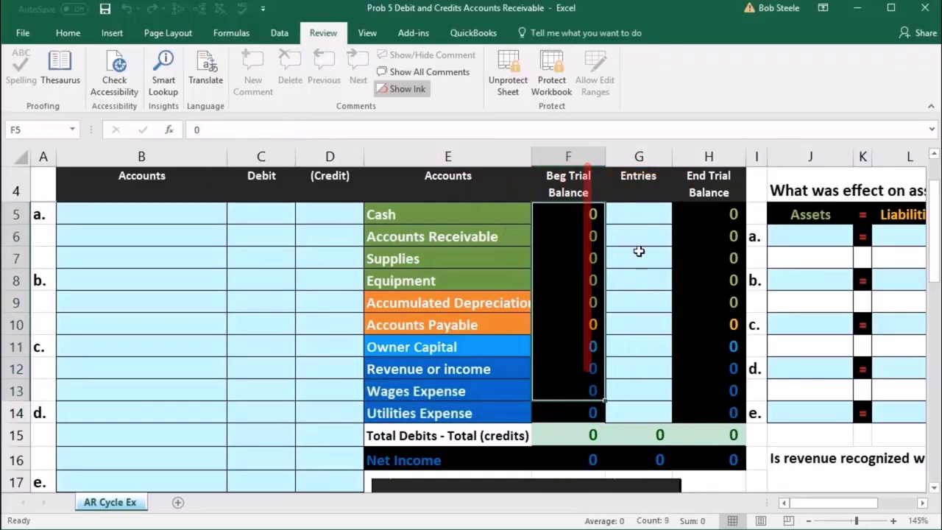
pyautogui.moveTo(640, 222); pyautogui.dragTo(641, 391)
pyautogui.moveTo(717, 213)
pyautogui.mouseDown()
pyautogui.moveTo(729, 351)
pyautogui.moveTo(723, 407)
pyautogui.mouseUp()
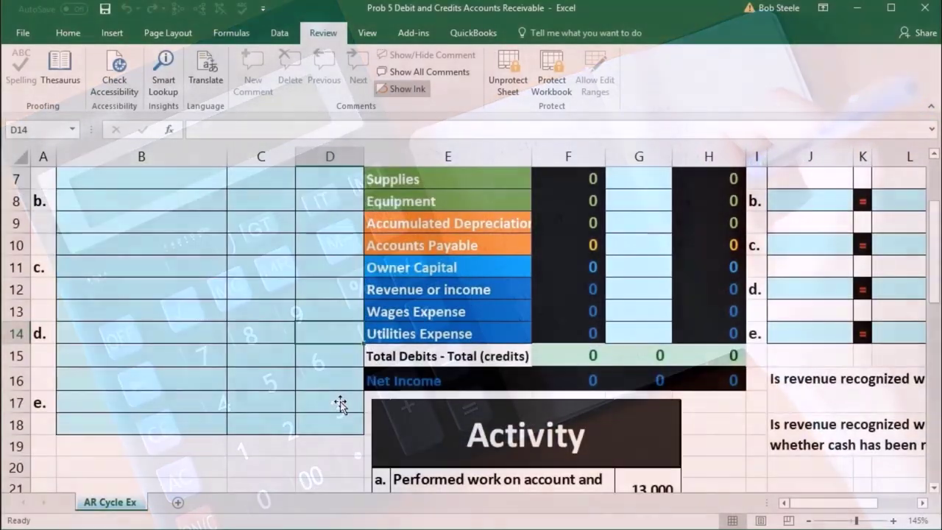
pyautogui.scroll(-1, 338, 401)
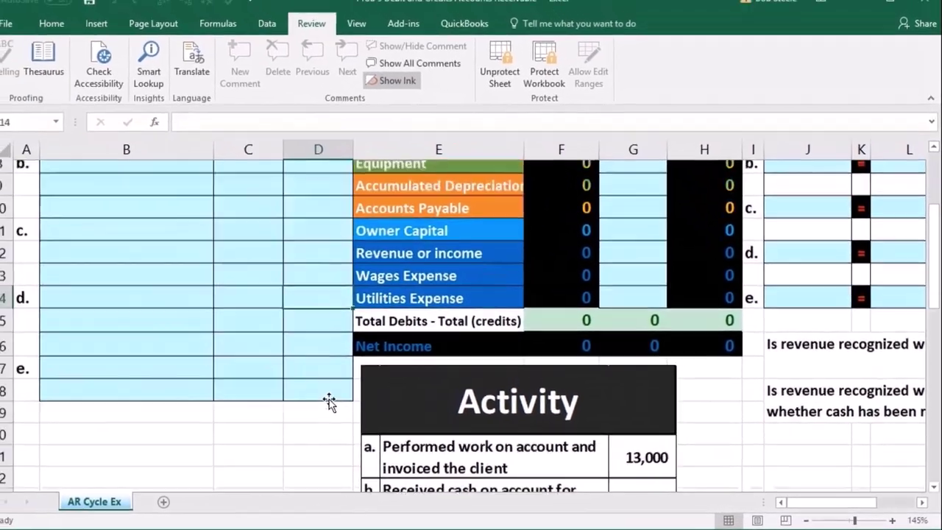
pyautogui.scroll(3, 339, 402)
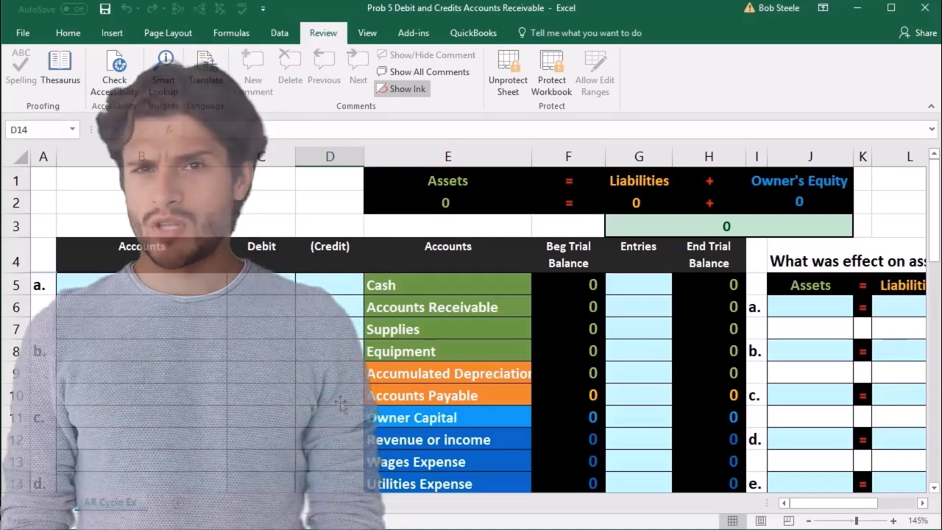
pyautogui.scroll(-3, 340, 404)
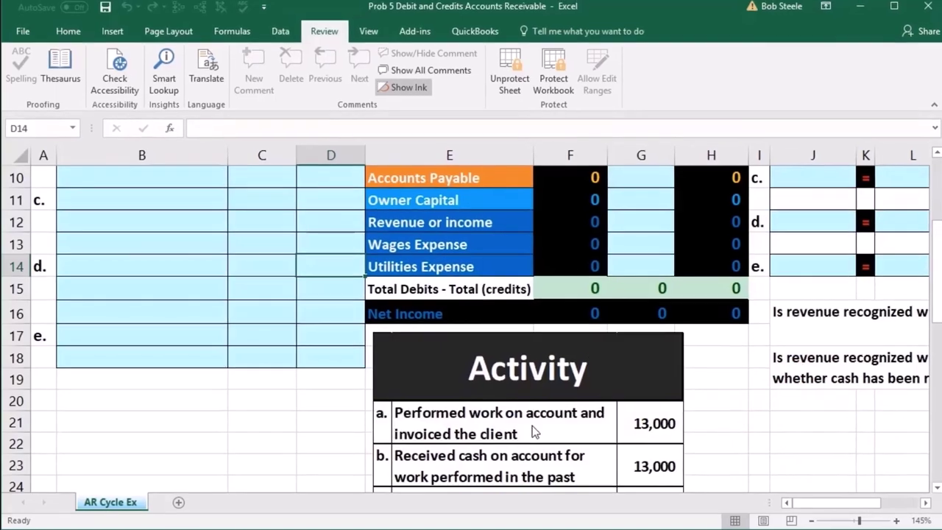
pyautogui.scroll(2, 532, 426)
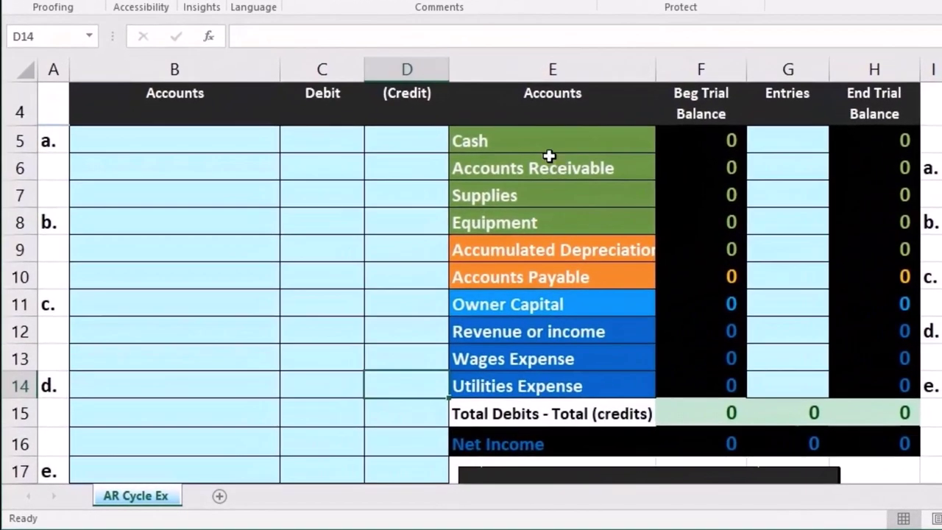
# Copy the Accounts Receivable account name from E6 and paste it as values only into B5 for transaction a.
pyautogui.click(520, 153)
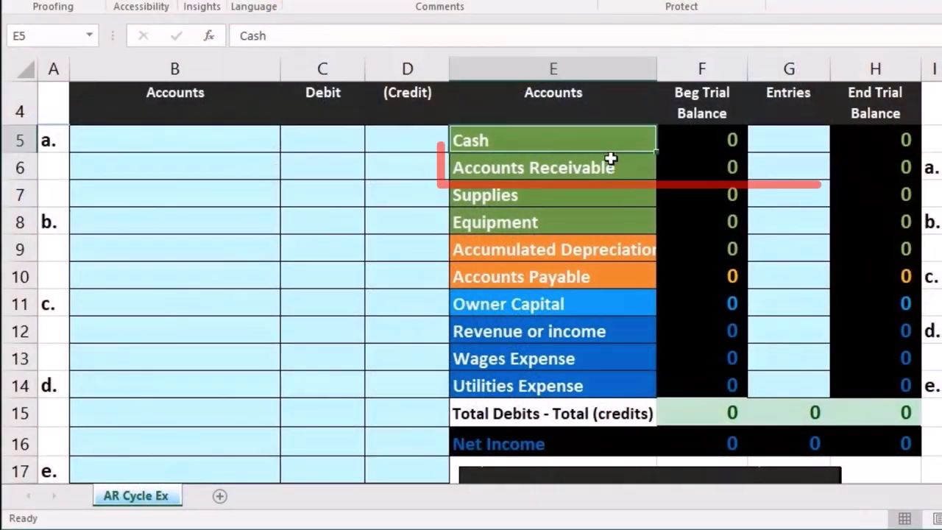
pyautogui.click(593, 167)
pyautogui.click(588, 138)
pyautogui.click(625, 166)
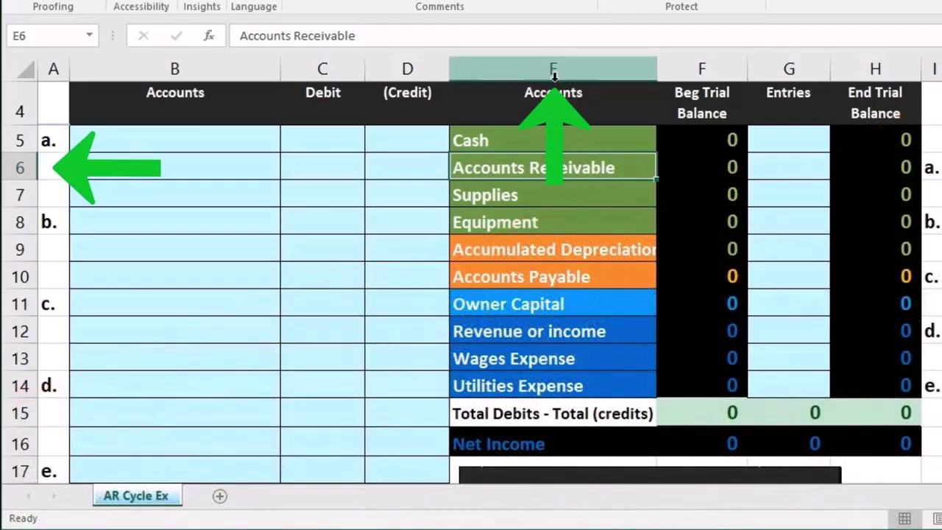
pyautogui.rightClick(554, 162)
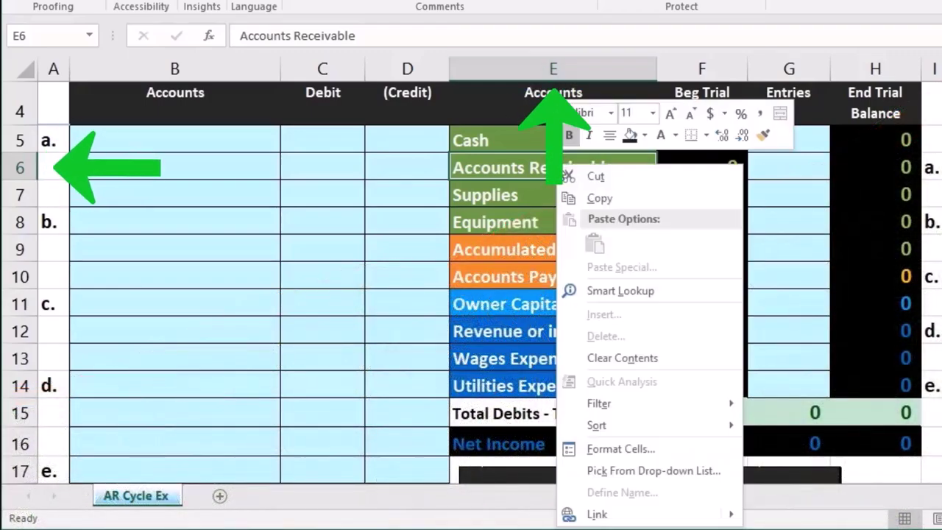
pyautogui.click(576, 194)
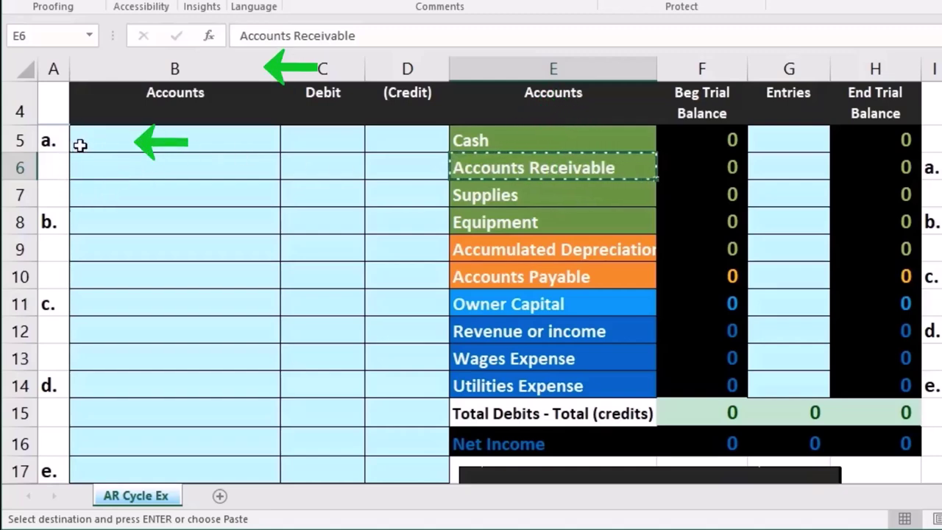
pyautogui.click(138, 131)
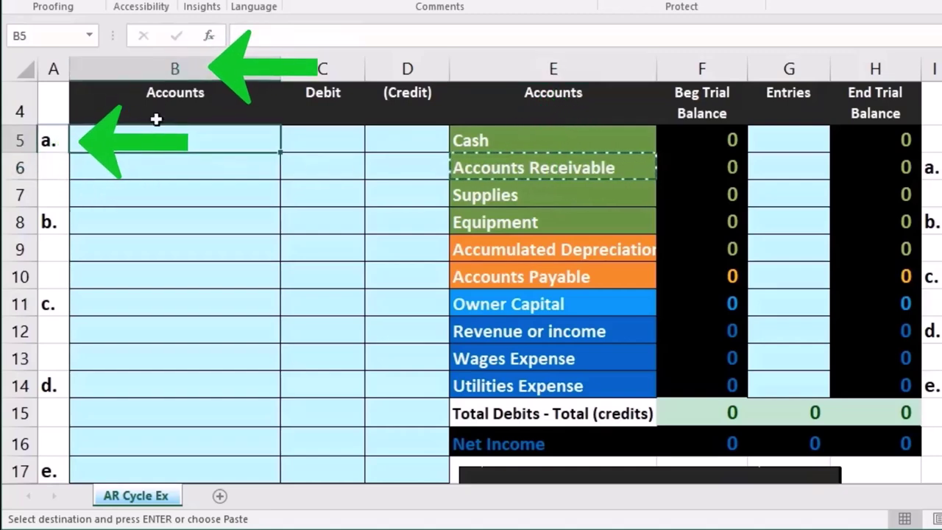
pyautogui.rightClick(157, 143)
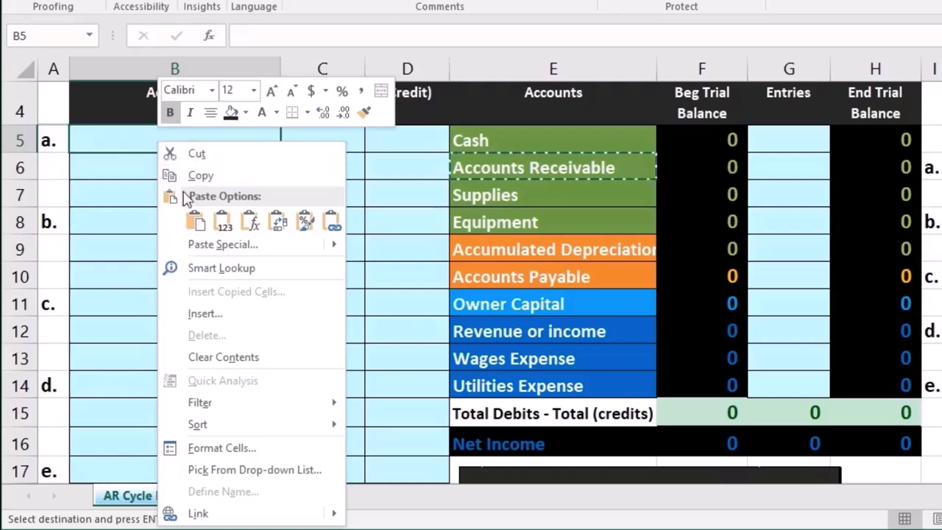
pyautogui.click(195, 221)
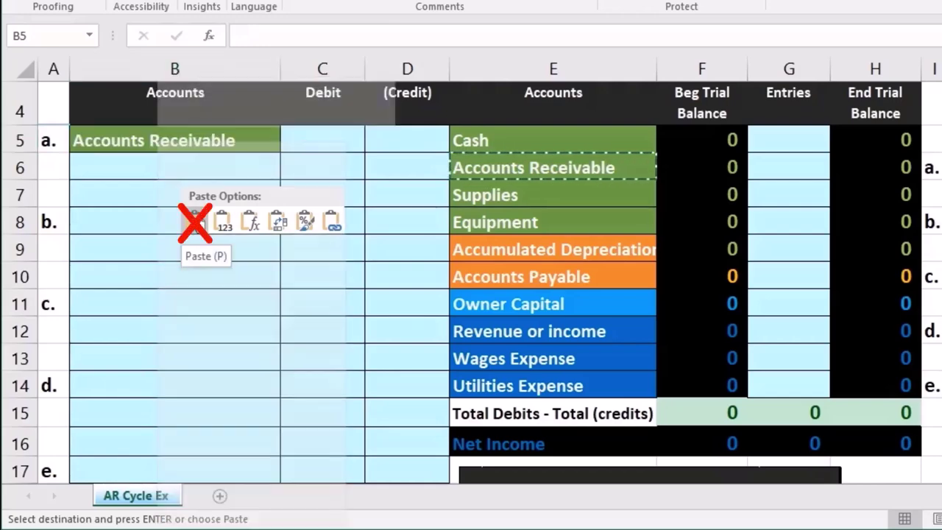
pyautogui.click(222, 222)
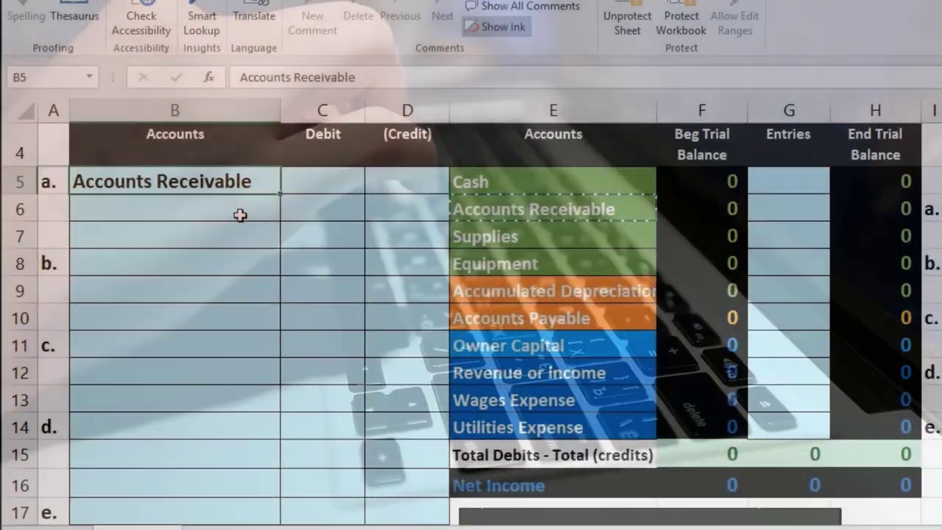
# Enter 13000 in C5 as the Accounts Receivable debit for transaction a.
pyautogui.press('Down')
pyautogui.press('Down')
pyautogui.press('Right')
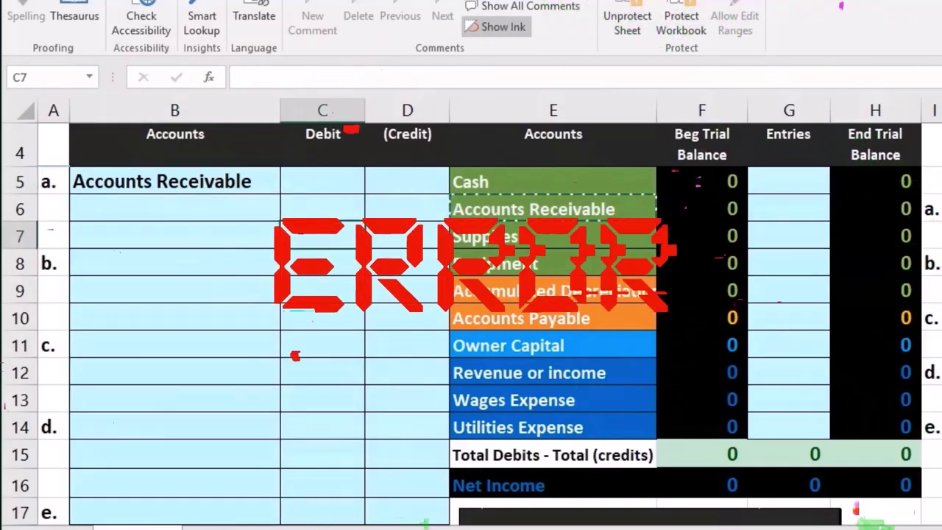
pyautogui.scroll(-2, 471, 316)
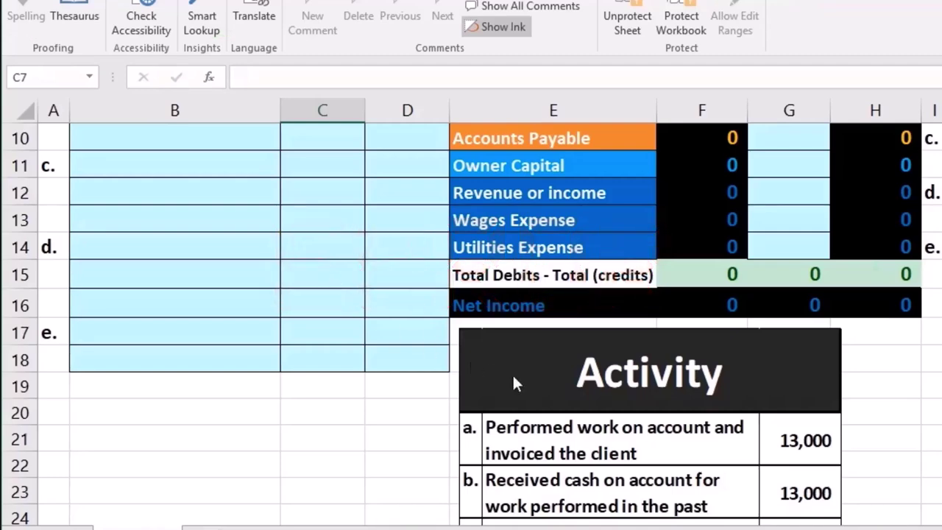
pyautogui.scroll(2, 415, 415)
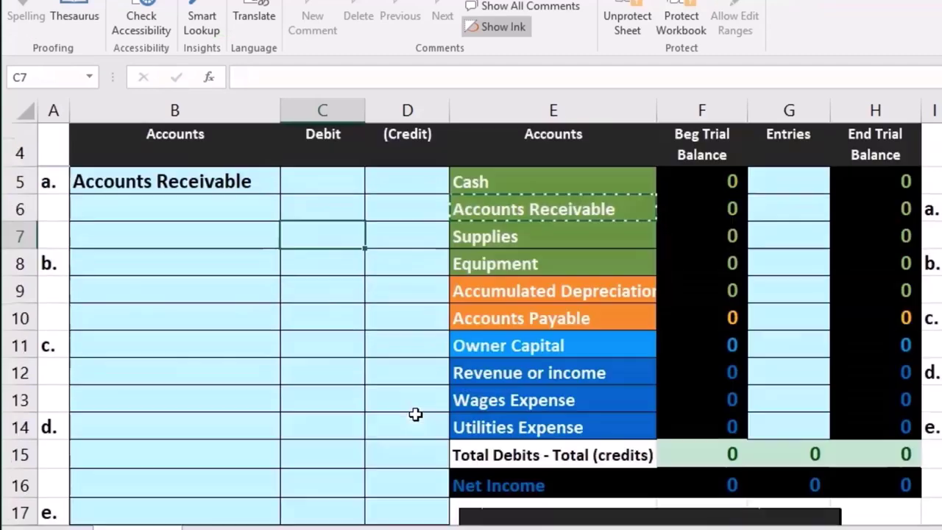
pyautogui.click(324, 190)
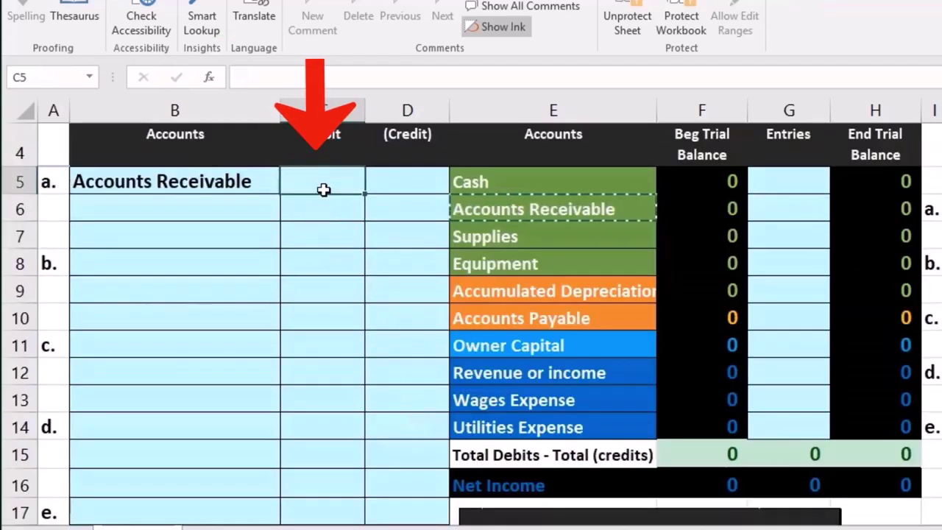
pyautogui.write('13000')
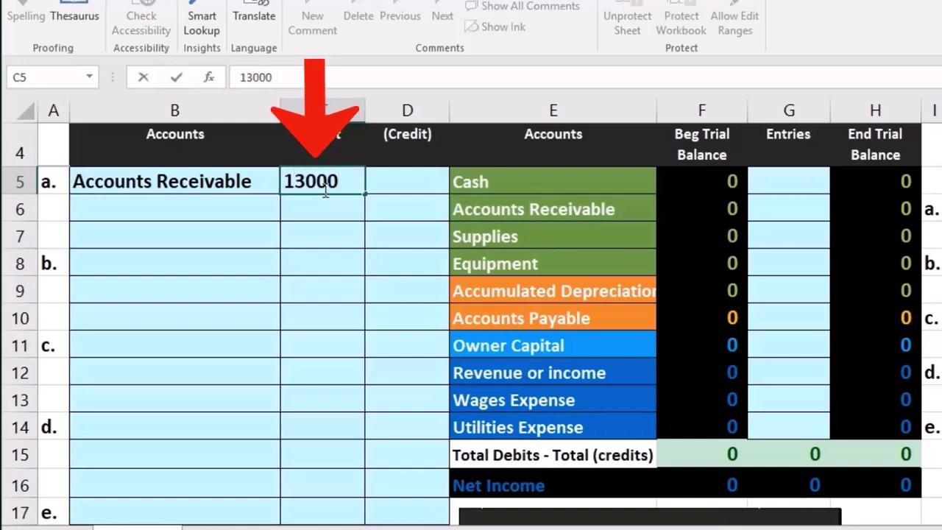
pyautogui.press('Return')
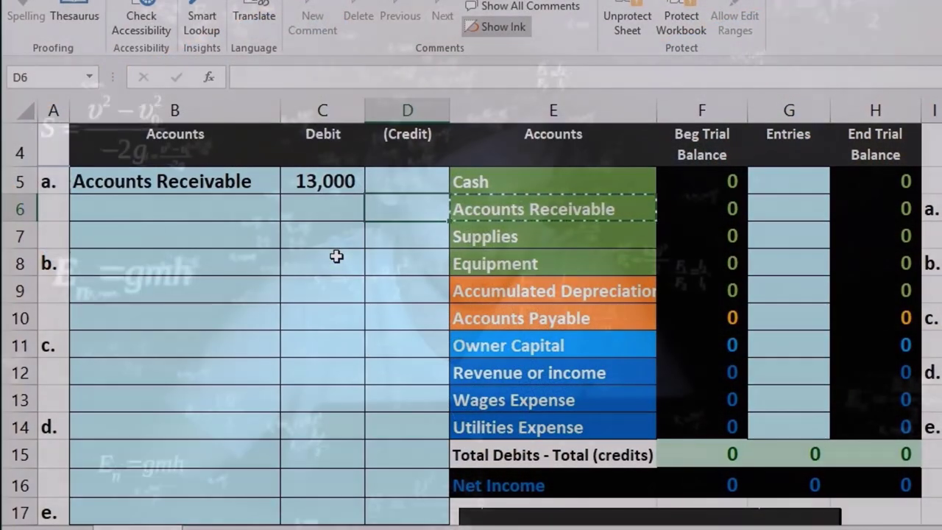
# Enter -13000 as the credit amount in D6 and clear the cell again.
pyautogui.write('-')
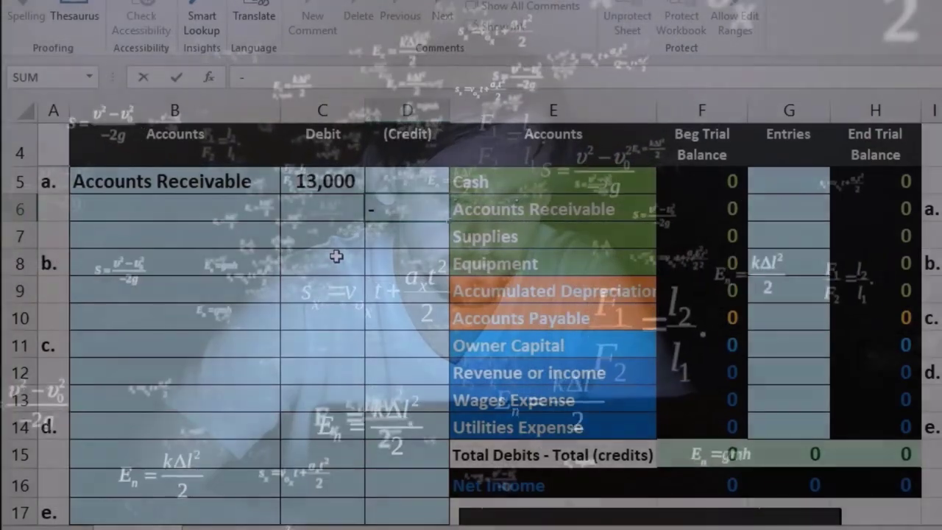
pyautogui.write('13000')
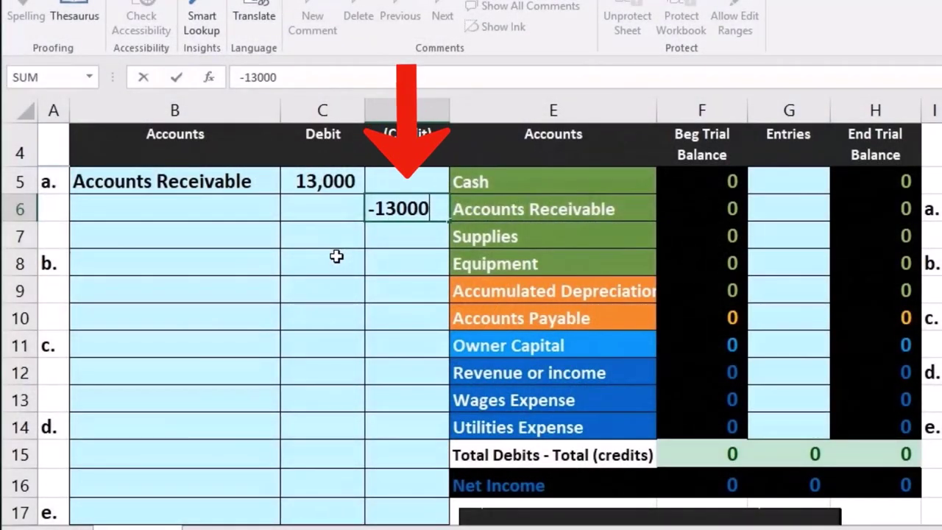
pyautogui.press('Return')
pyautogui.press('Delete')
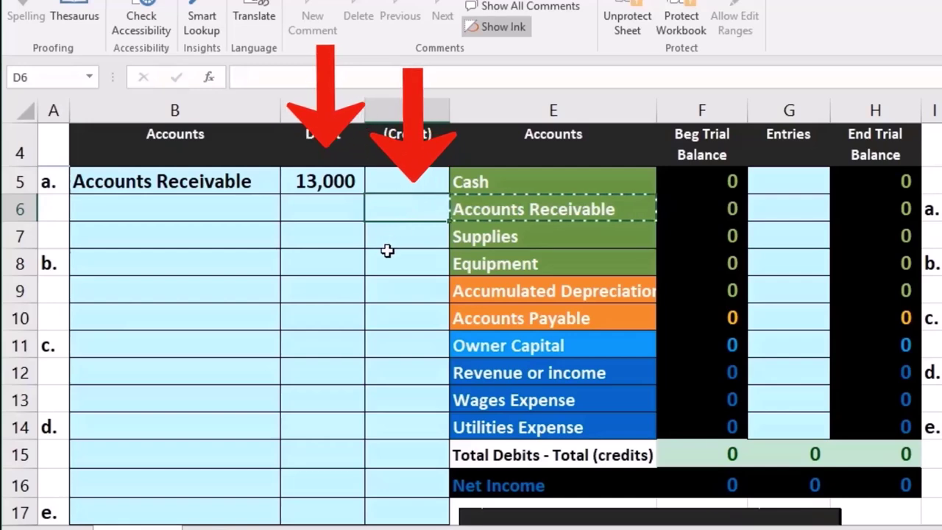
# Enter the credit amount in D6 with the formula -C5 so that it mirrors the debit.
pyautogui.write('=')
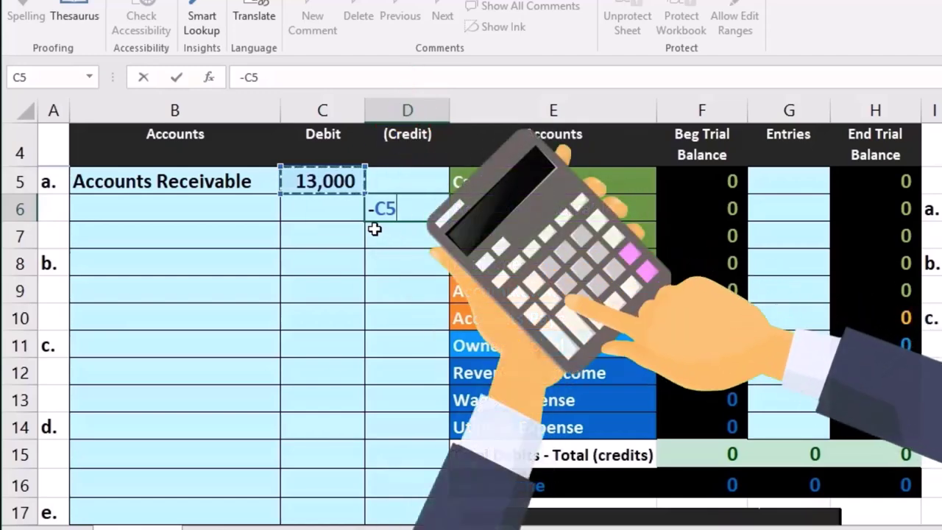
pyautogui.press('Return')
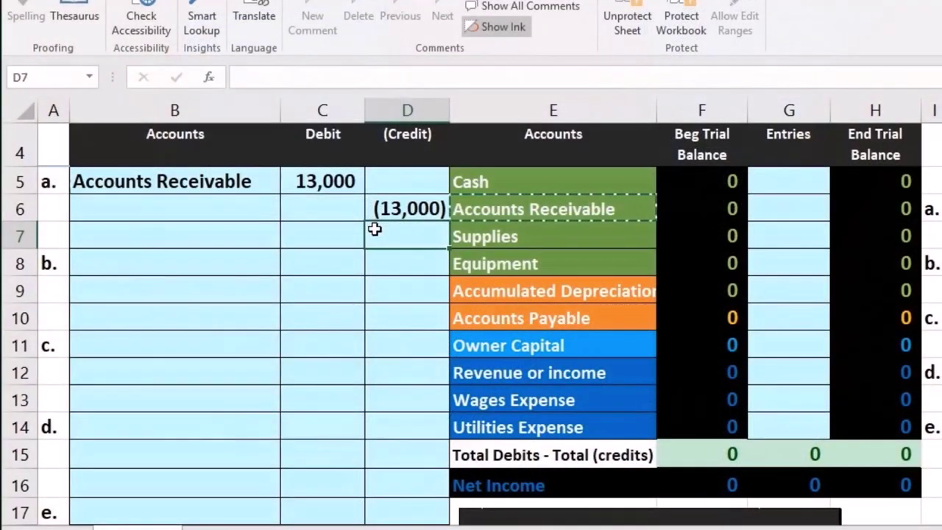
pyautogui.click(214, 211)
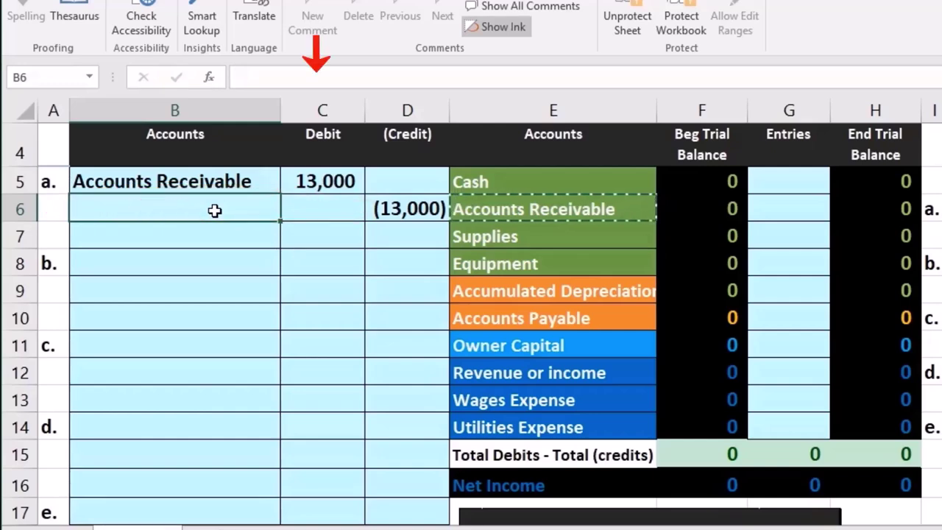
pyautogui.click(301, 183)
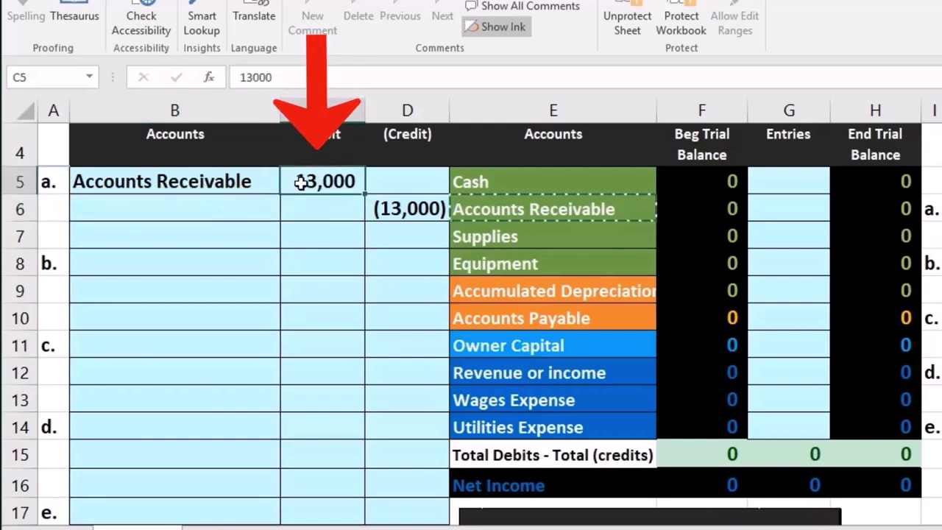
# Copy the Revenue or income account name from E12 and paste it as values only into B6 for transaction a.
pyautogui.click(484, 370)
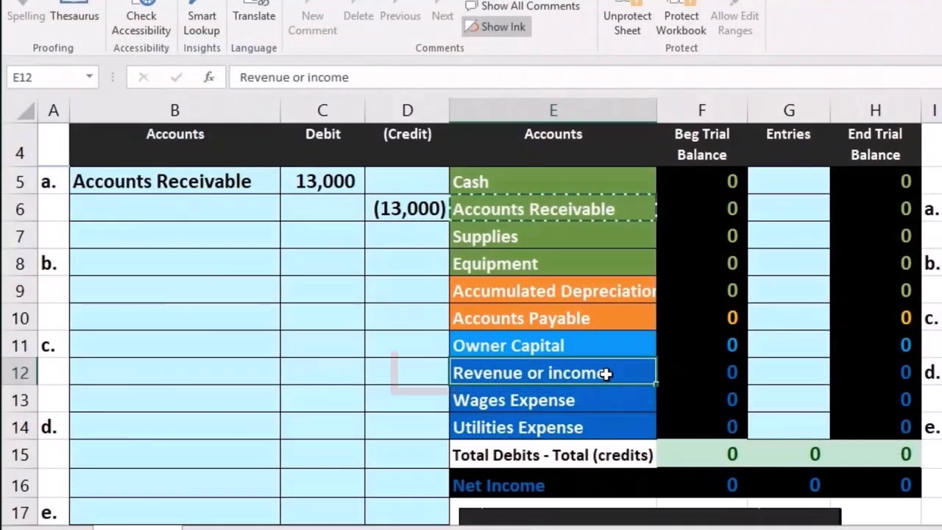
pyautogui.rightClick(605, 374)
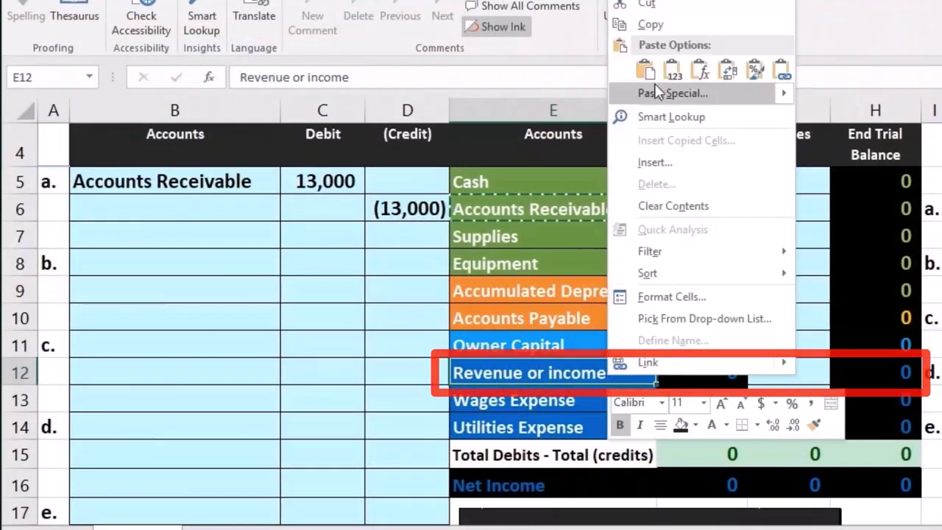
pyautogui.click(643, 25)
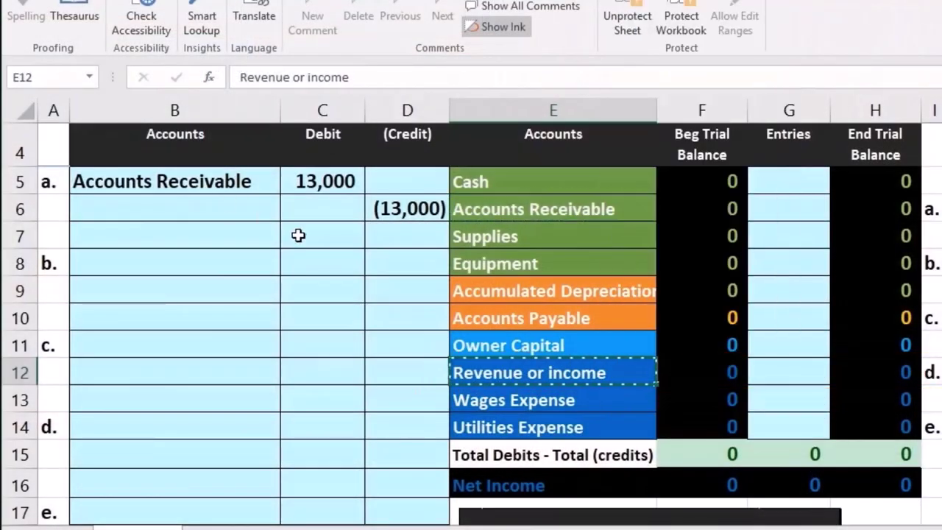
pyautogui.click(243, 207)
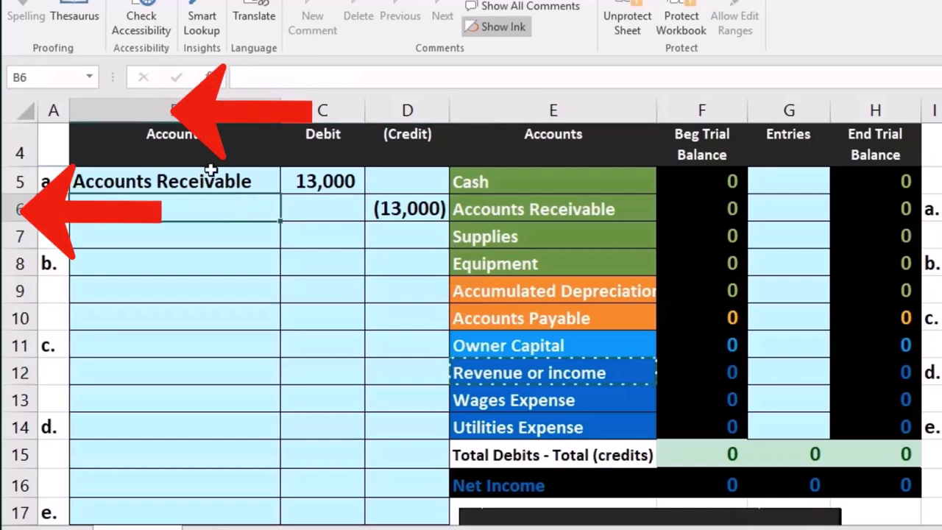
pyautogui.rightClick(212, 212)
pyautogui.click(280, 292)
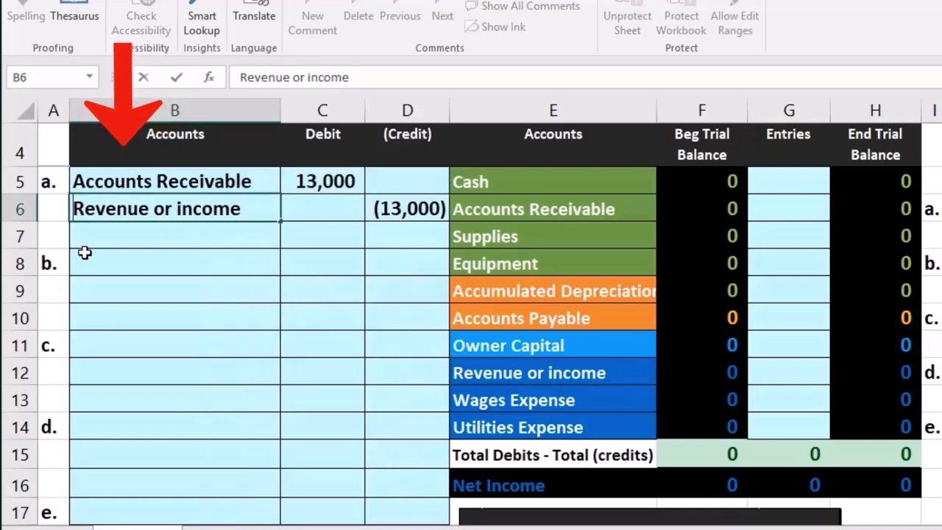
# Indent the Revenue or income account name in B6 with leading spaces to mark it as the credit account.
pyautogui.press('F2')
pyautogui.press('Home')
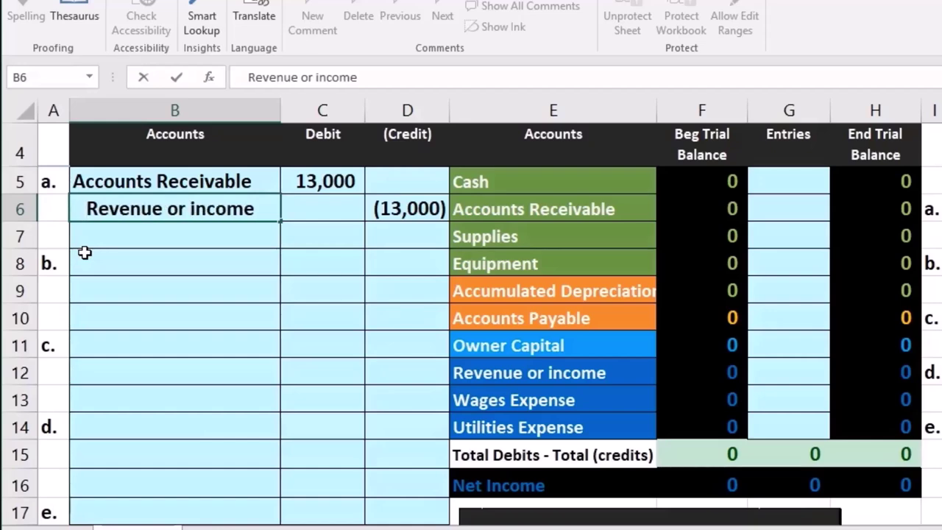
pyautogui.press('Return')
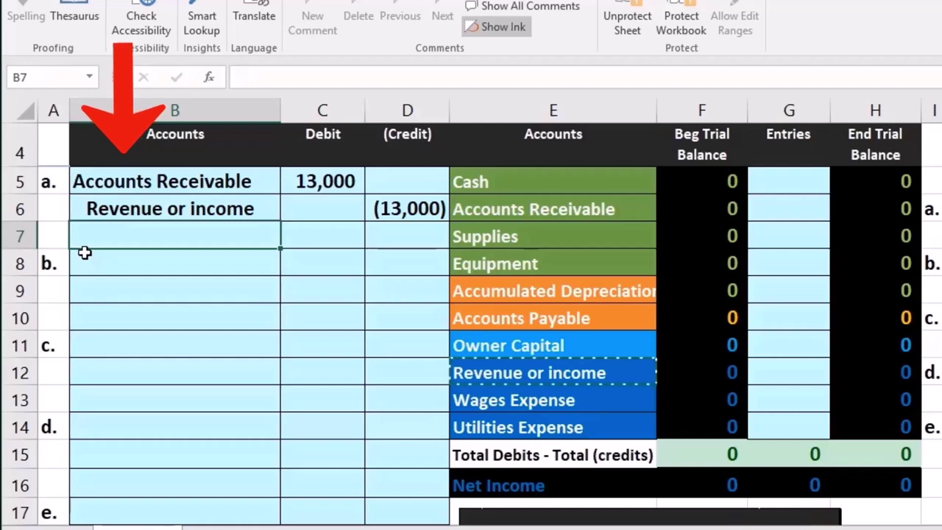
pyautogui.moveTo(140, 211); pyautogui.dragTo(379, 210)
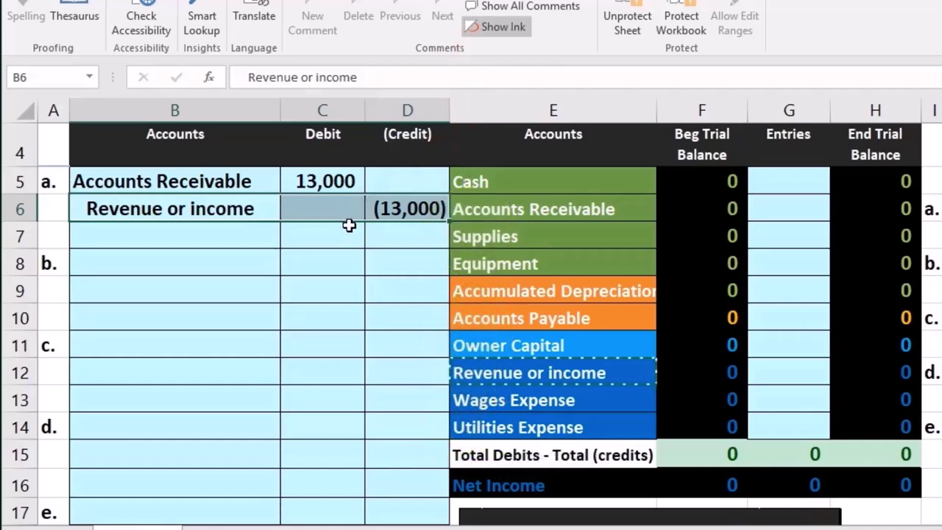
pyautogui.click(483, 375)
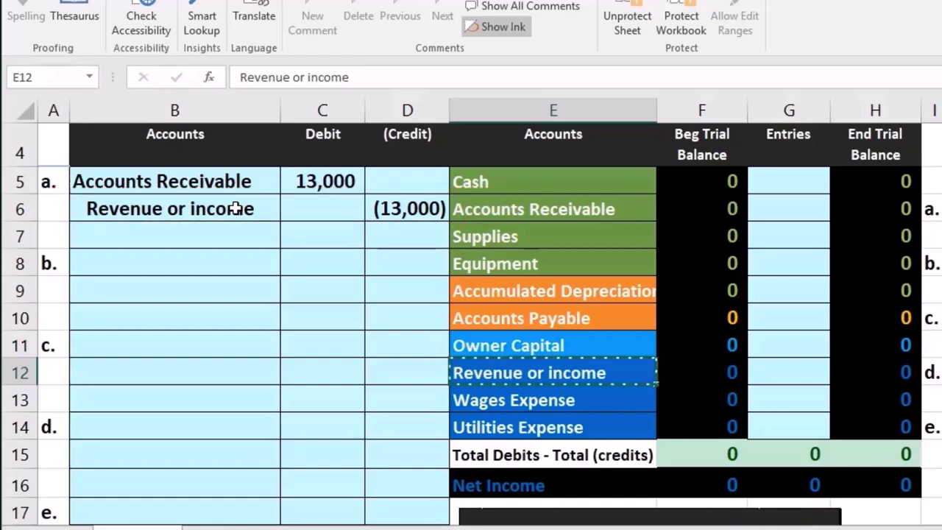
pyautogui.moveTo(681, 190); pyautogui.dragTo(687, 425)
pyautogui.moveTo(785, 184); pyautogui.dragTo(807, 423)
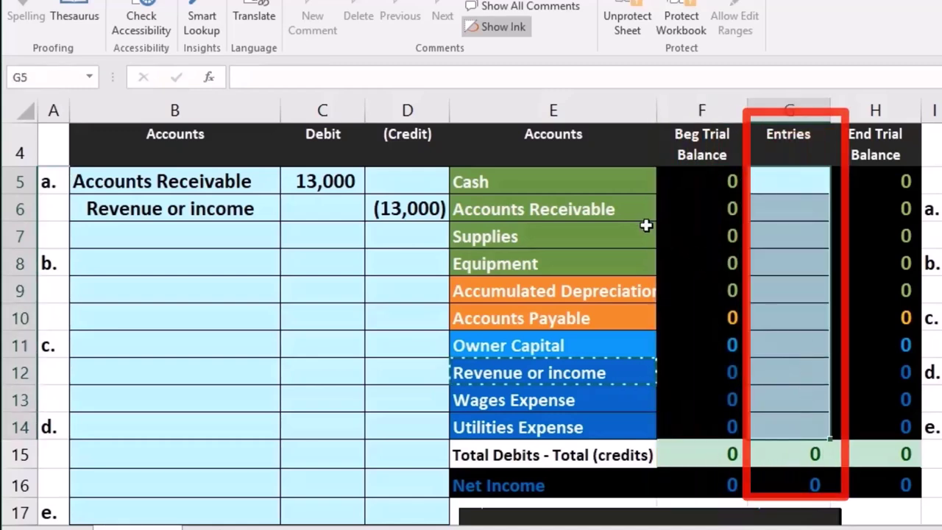
# Post the Accounts Receivable debit to the Entries column by entering the formula =C5 in G6.
pyautogui.click(620, 208)
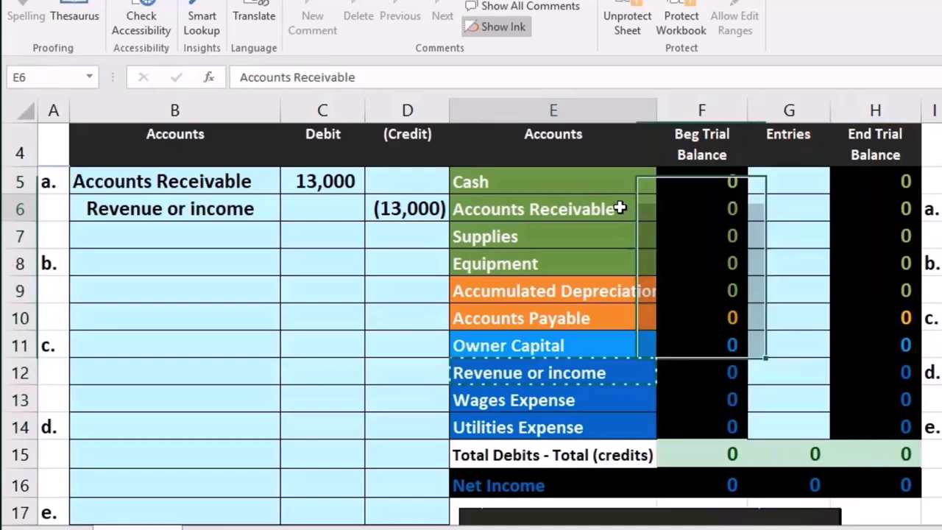
pyautogui.click(777, 204)
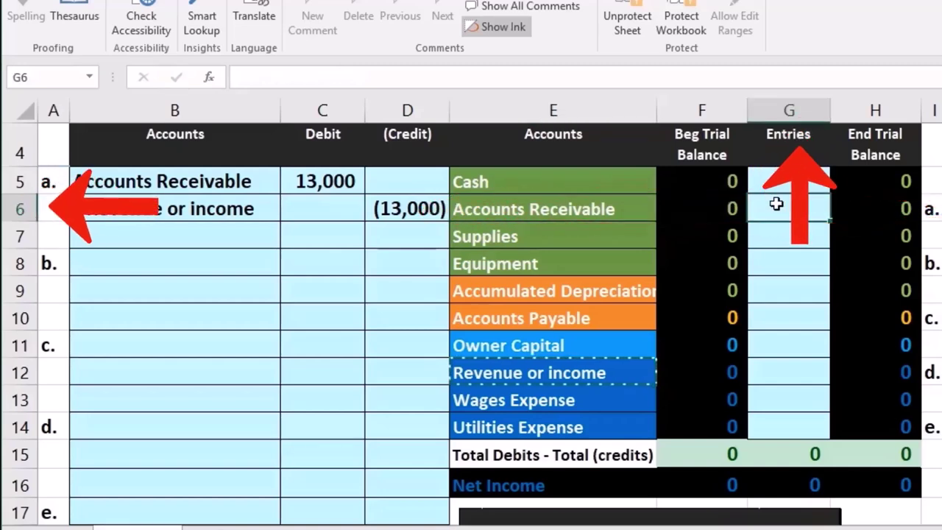
pyautogui.write('=')
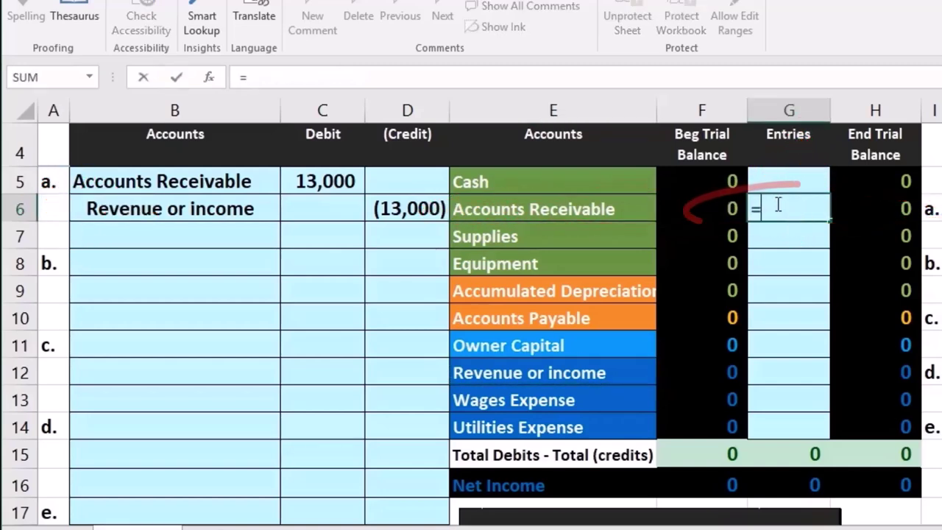
pyautogui.click(330, 181)
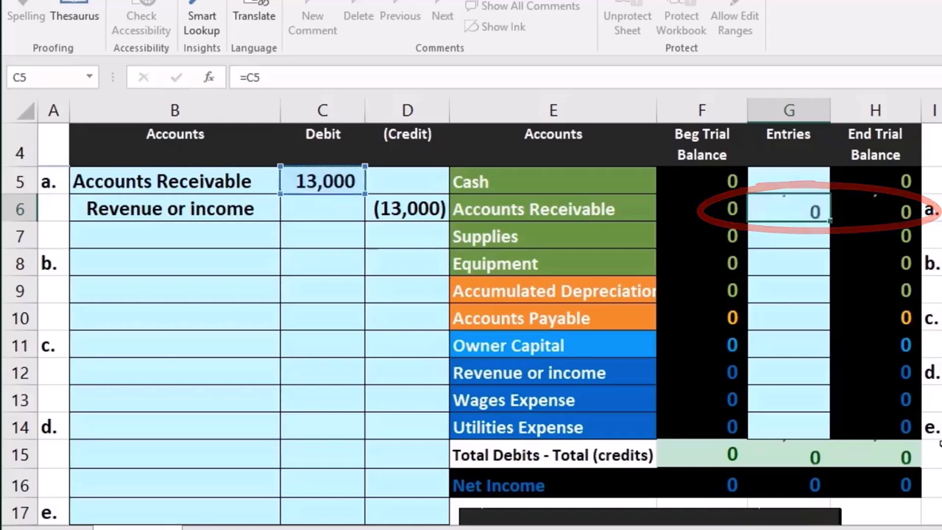
pyautogui.press('Return')
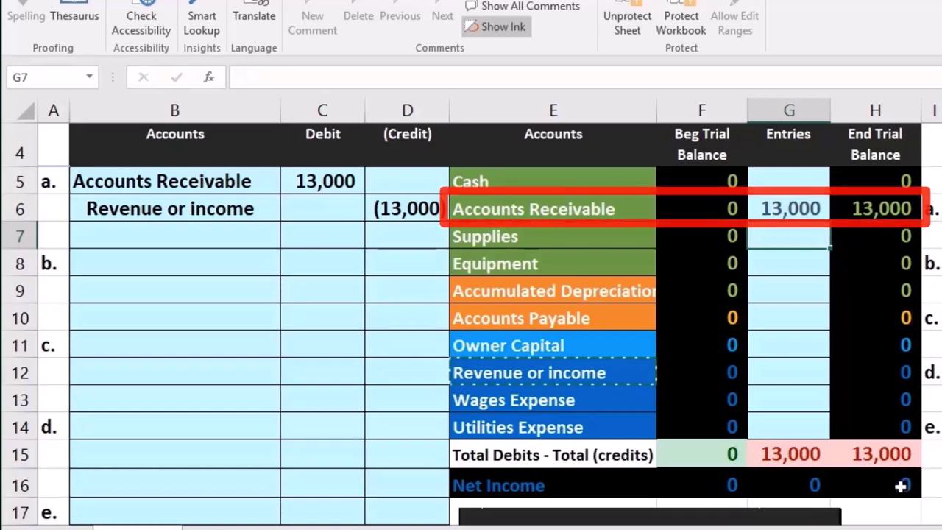
# Post the Revenue or income credit to the Entries column by entering the formula =D6 in G12.
pyautogui.click(900, 486)
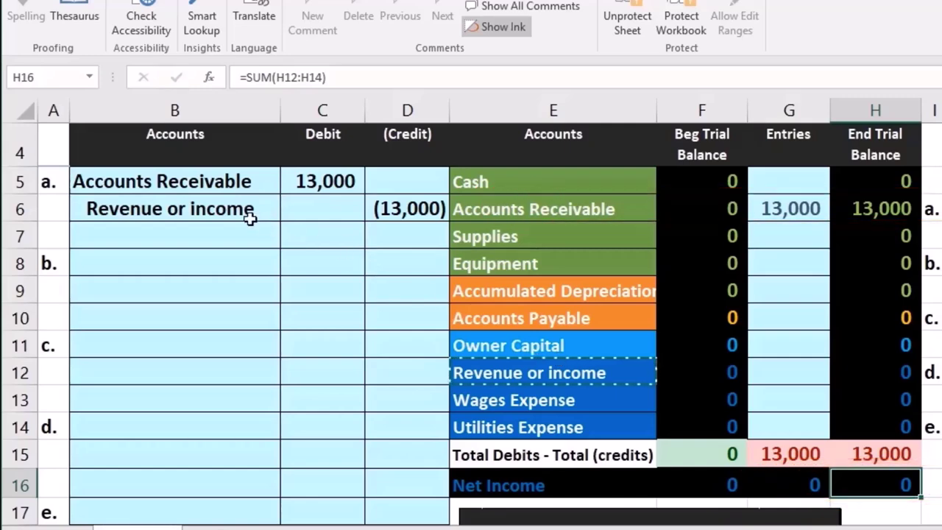
pyautogui.moveTo(210, 205); pyautogui.dragTo(378, 206)
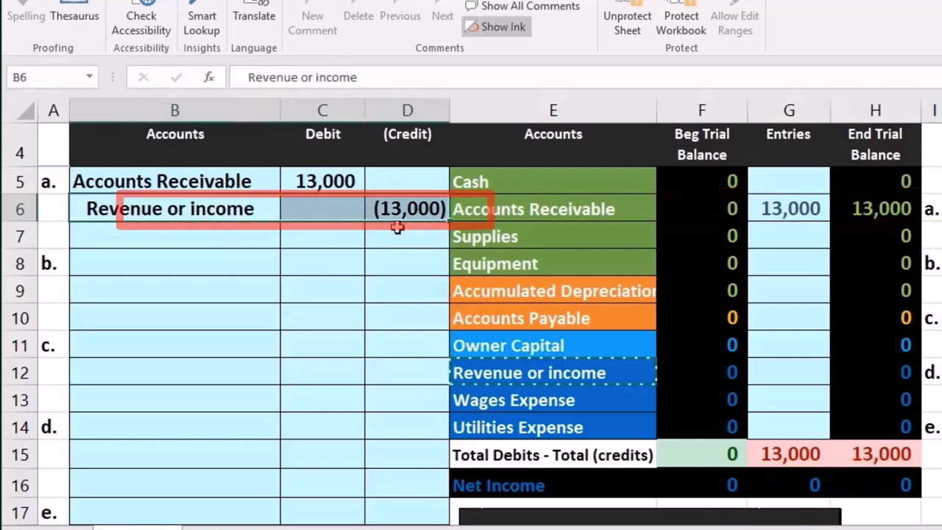
pyautogui.click(485, 375)
pyautogui.click(705, 368)
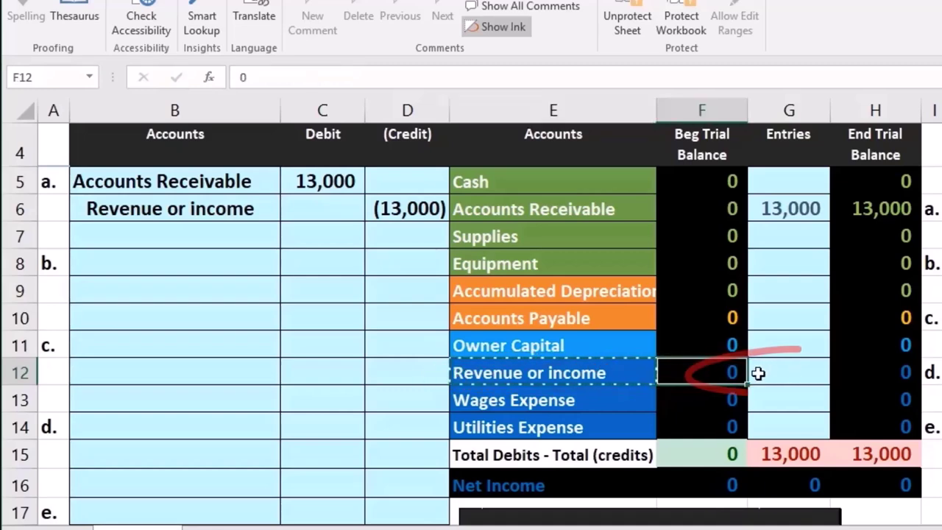
pyautogui.click(785, 371)
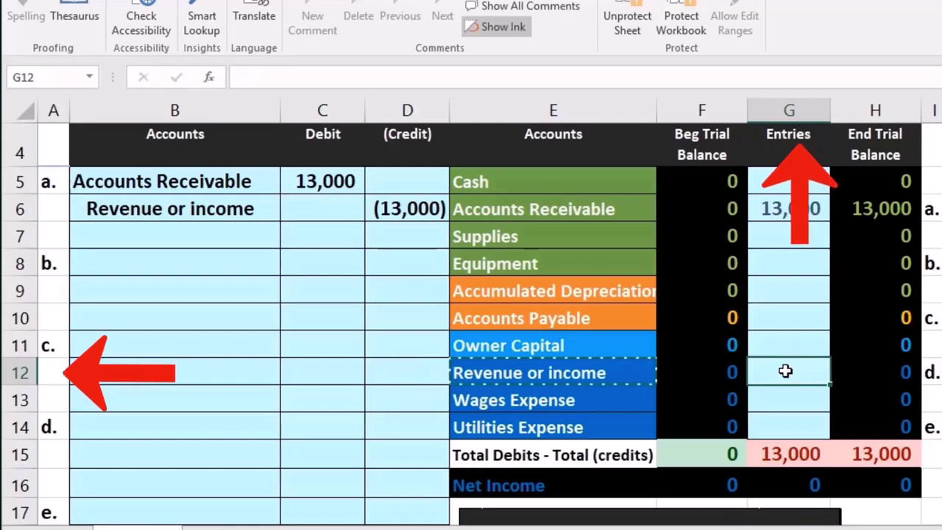
pyautogui.write('=')
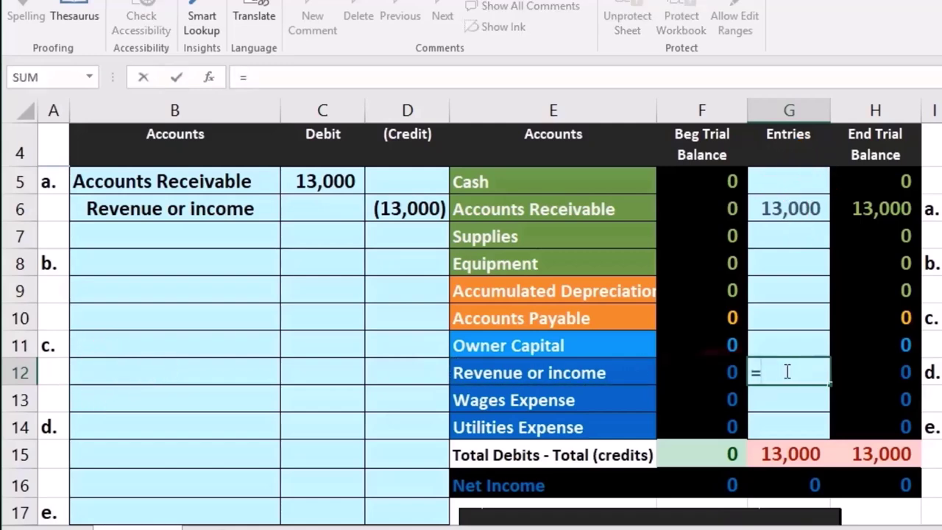
pyautogui.click(419, 219)
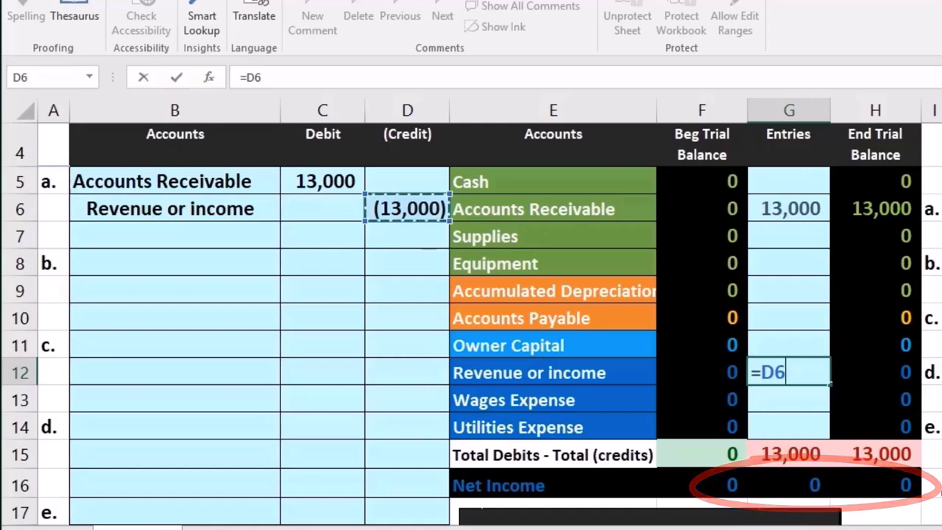
pyautogui.press('Return')
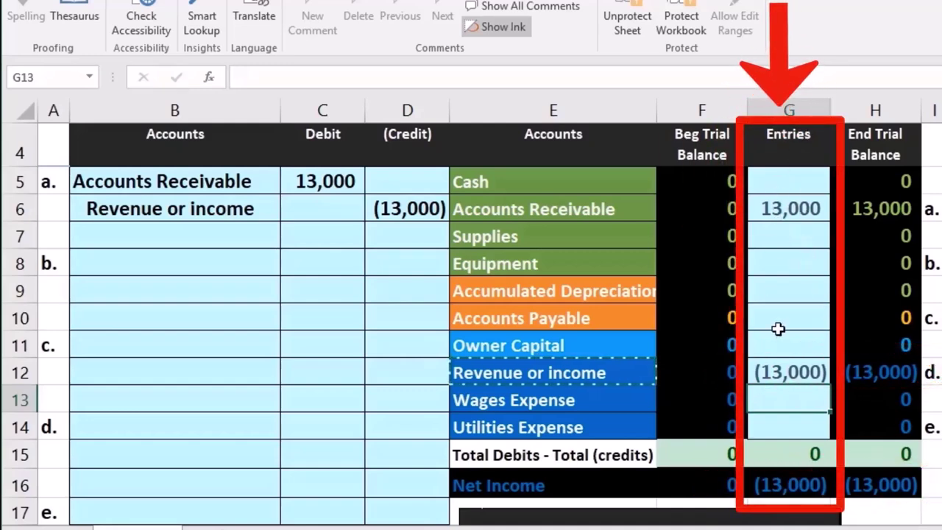
# Examine the postings in G6 and G12, the total formula in G15, the journal amounts in C5 and D6, and ending revenue against Net Income.
pyautogui.click(779, 211)
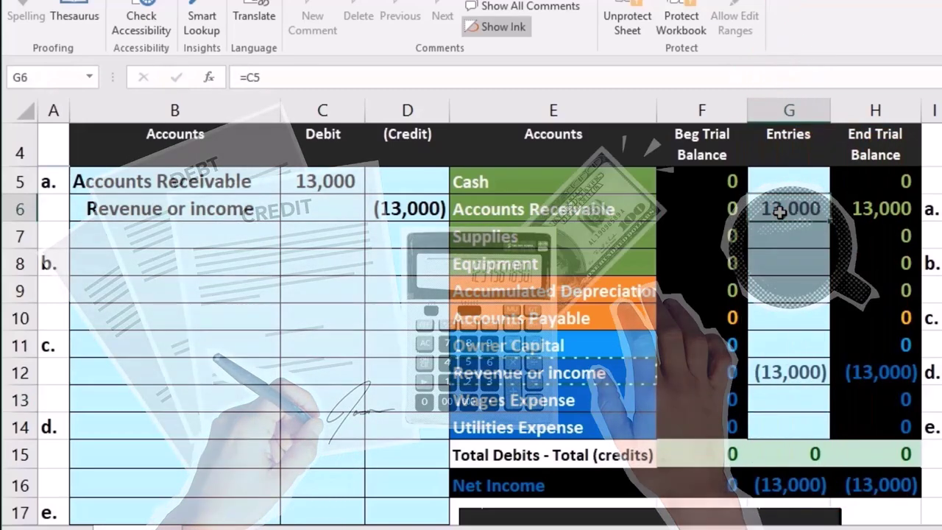
pyautogui.click(771, 370)
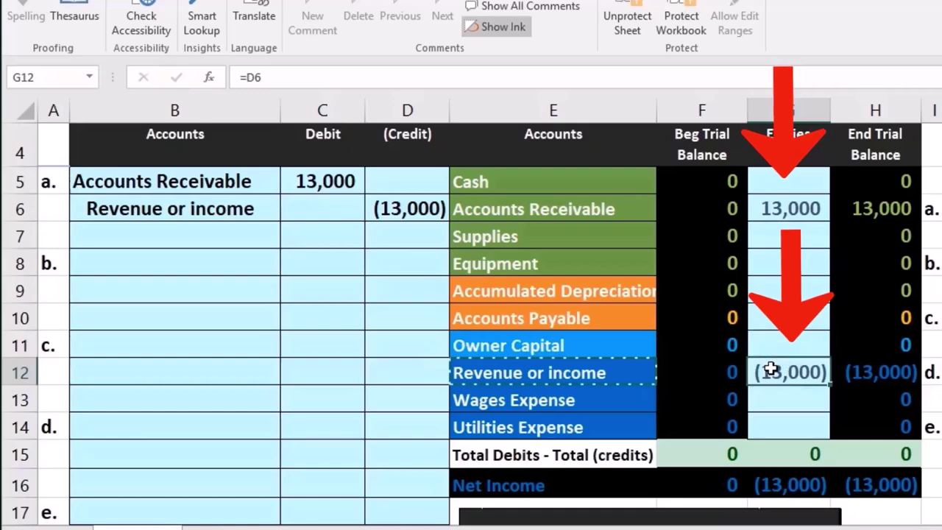
pyautogui.doubleClick(788, 449)
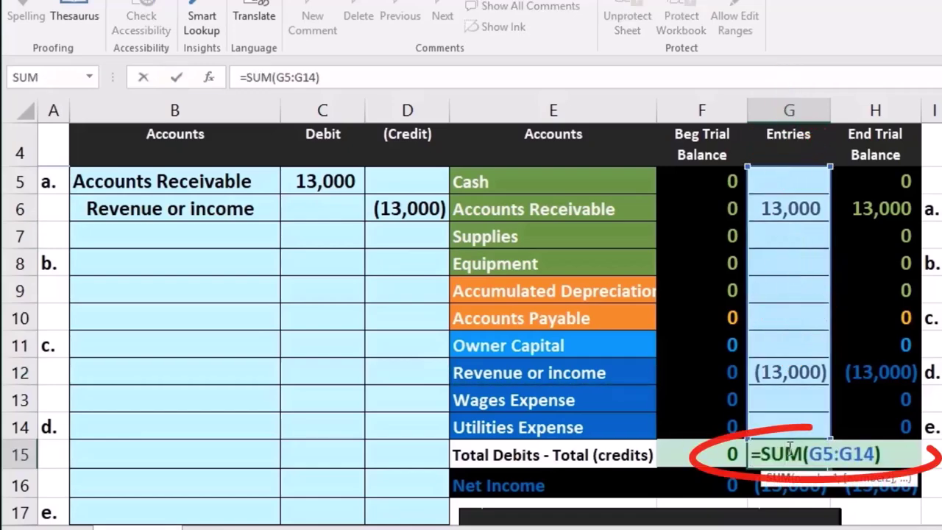
pyautogui.press('Return')
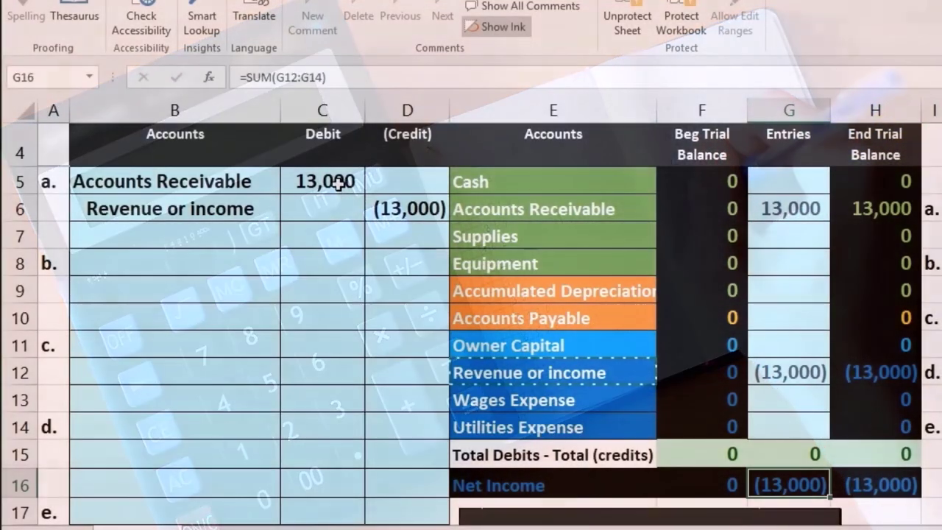
pyautogui.click(338, 184)
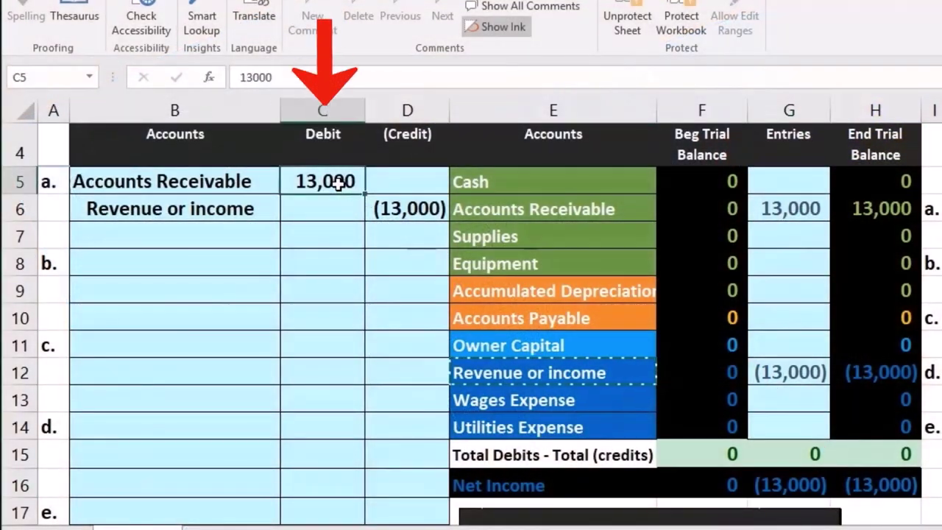
pyautogui.click(405, 187)
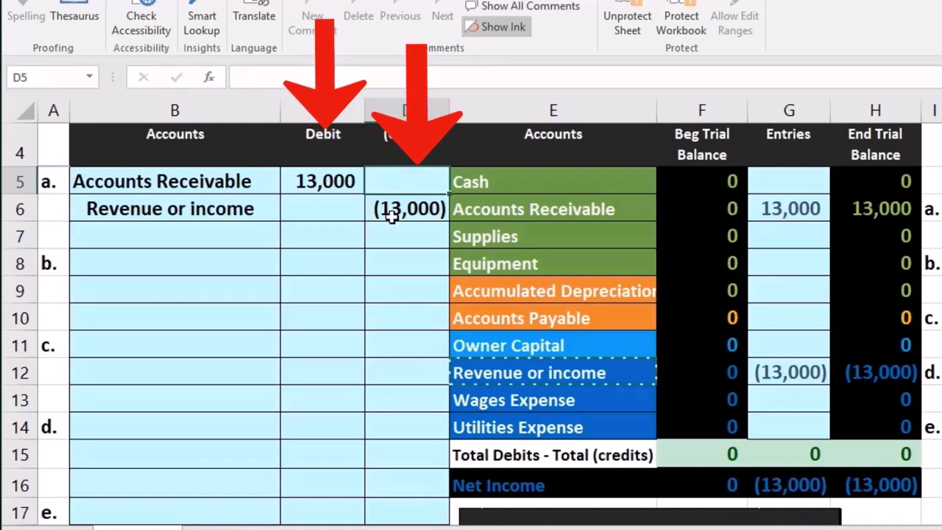
pyautogui.click(391, 214)
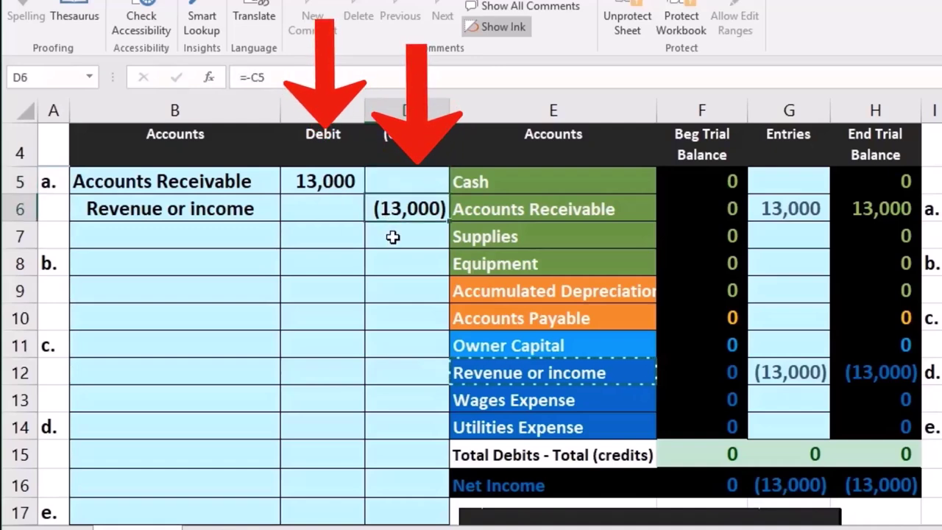
pyautogui.click(324, 181)
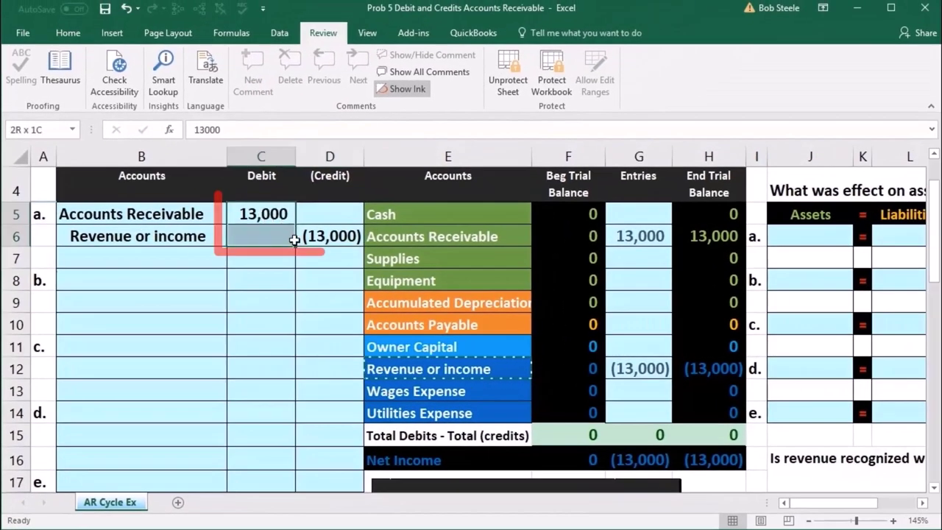
pyautogui.moveTo(294, 240); pyautogui.dragTo(308, 245)
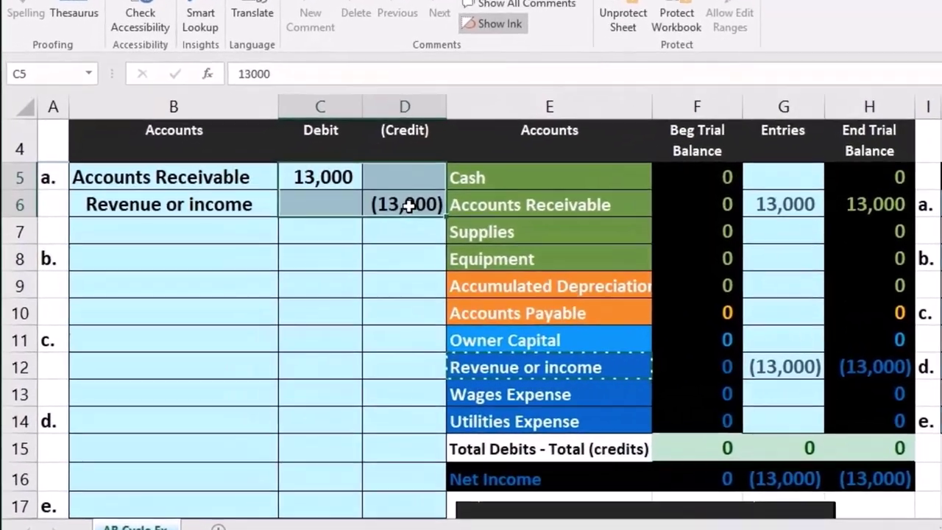
pyautogui.click(333, 237)
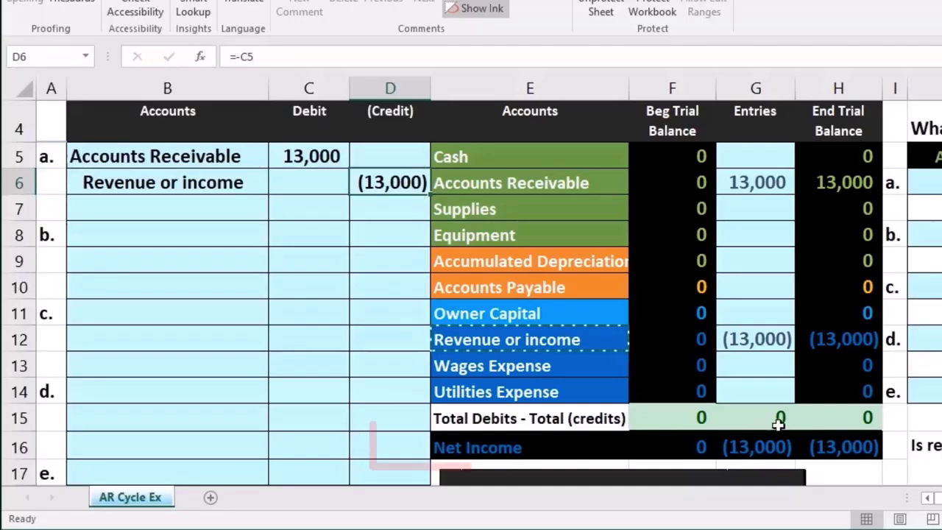
pyautogui.click(864, 452)
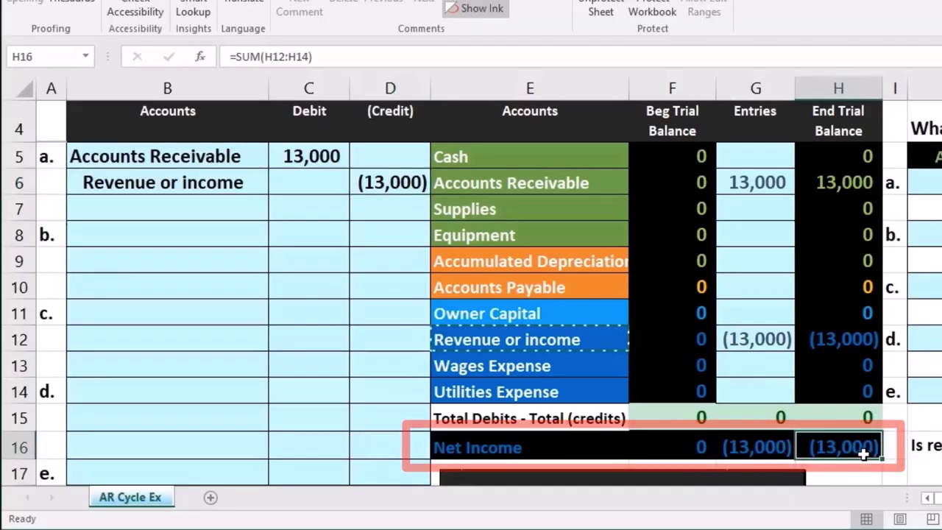
pyautogui.click(849, 343)
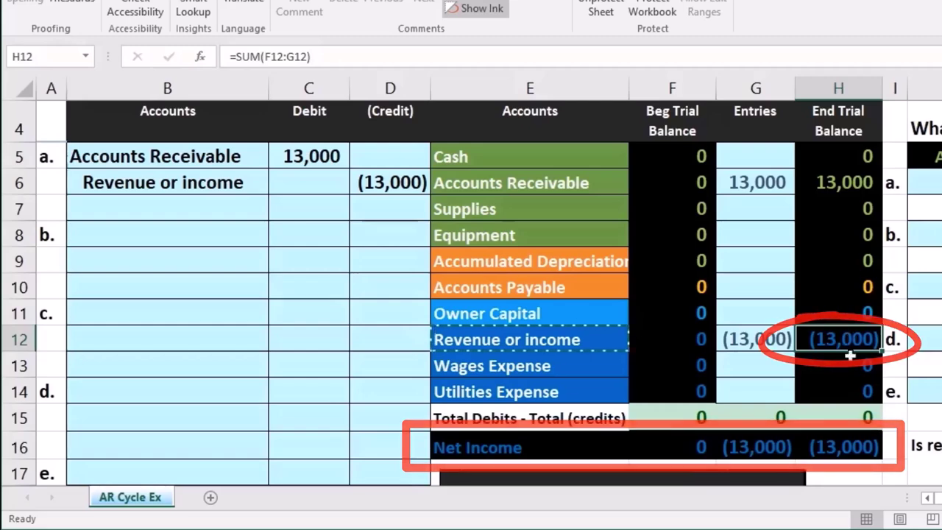
pyautogui.click(856, 445)
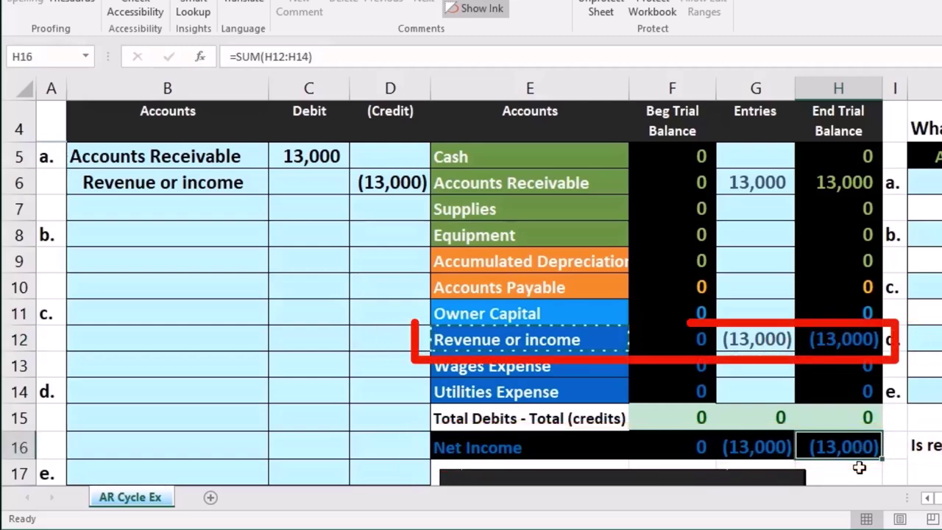
# Inspect the ending Net Income formula in H16 and the range it sums.
pyautogui.doubleClick(863, 449)
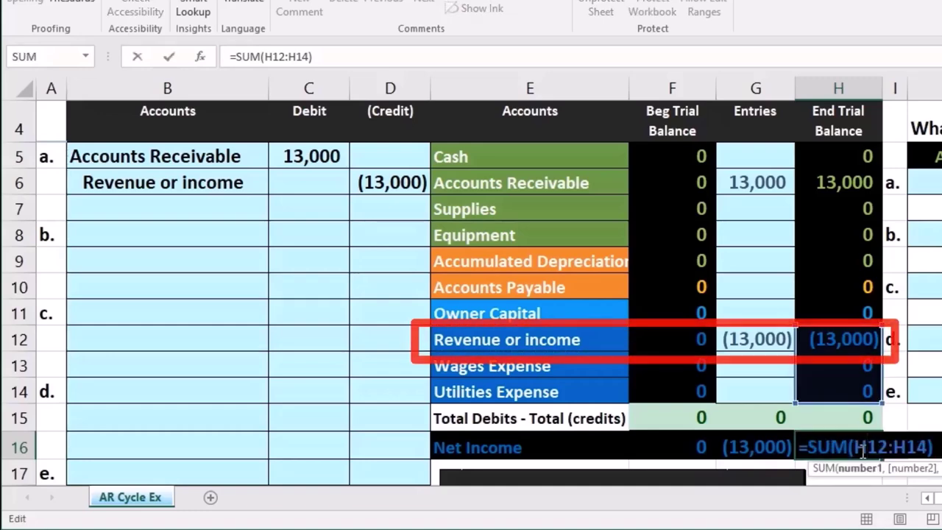
pyautogui.press('Return')
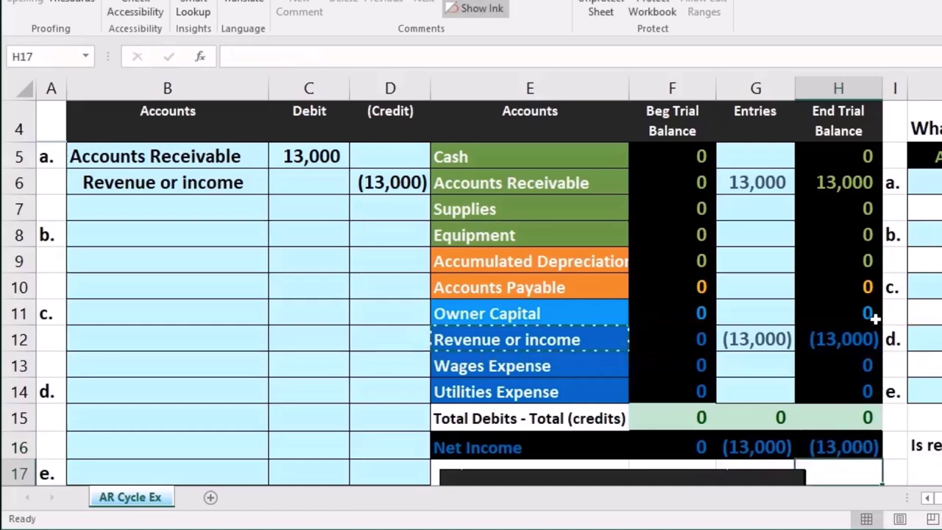
# Set the Assets effect of transaction a to Increase in J6.
pyautogui.click(814, 191)
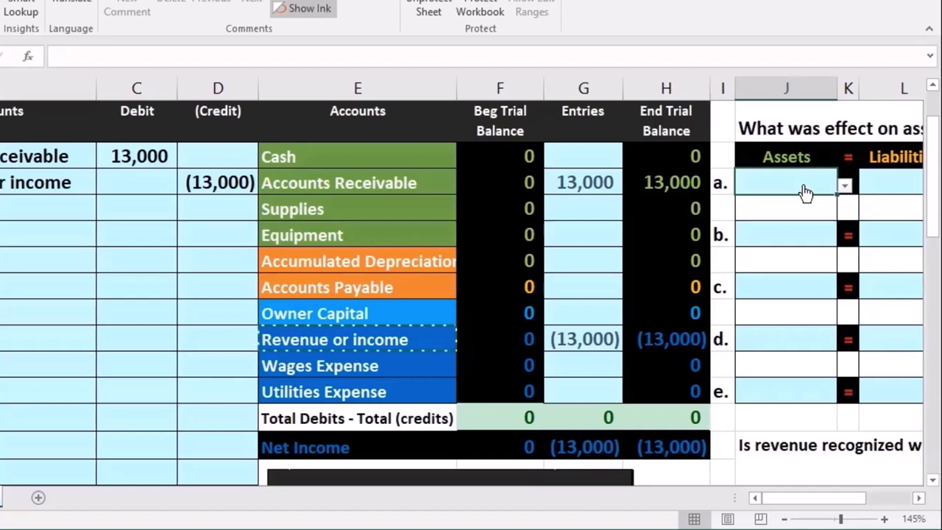
pyautogui.moveTo(414, 157); pyautogui.dragTo(413, 231)
pyautogui.click(810, 184)
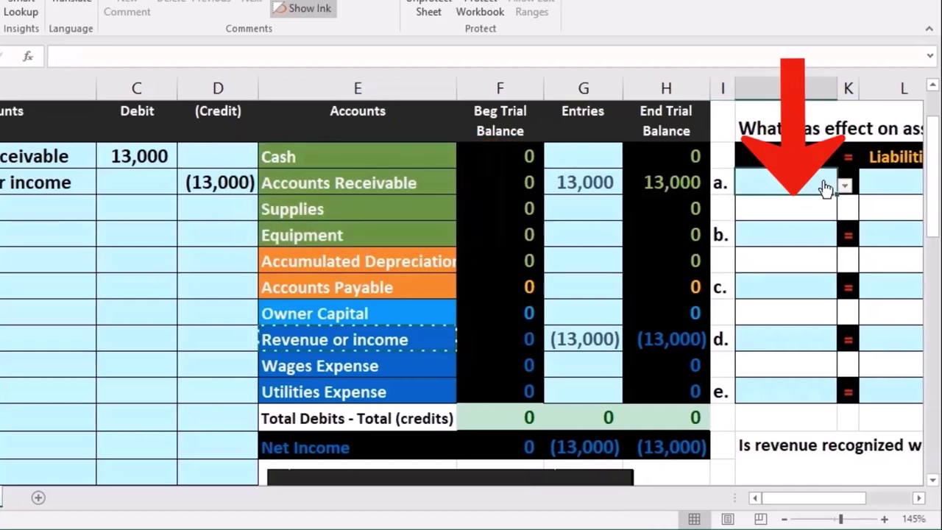
pyautogui.click(845, 186)
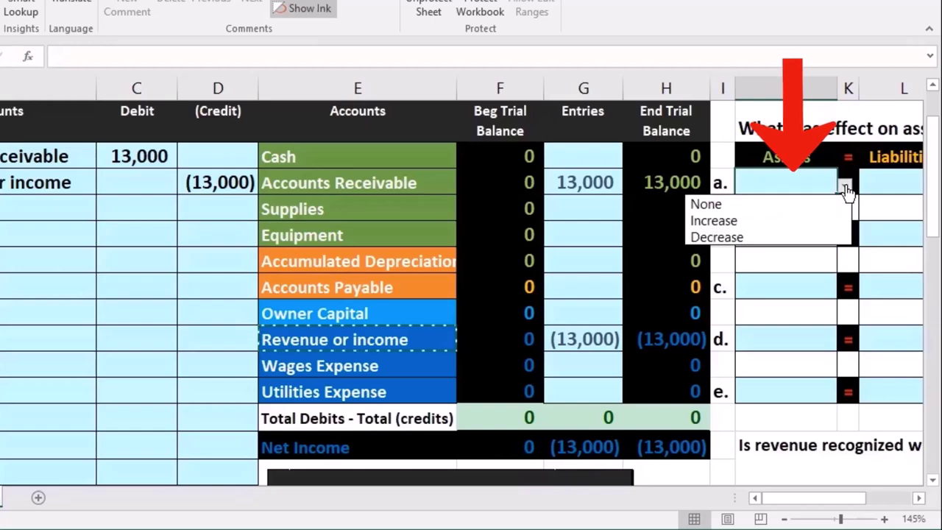
pyautogui.click(823, 223)
# Set the Liabilities effect of transaction a to None in L6.
pyautogui.click(593, 258)
pyautogui.press('Right')
pyautogui.press('Right')
pyautogui.press('Right')
pyautogui.press('Right')
pyautogui.press('Right')
pyautogui.press('Right')
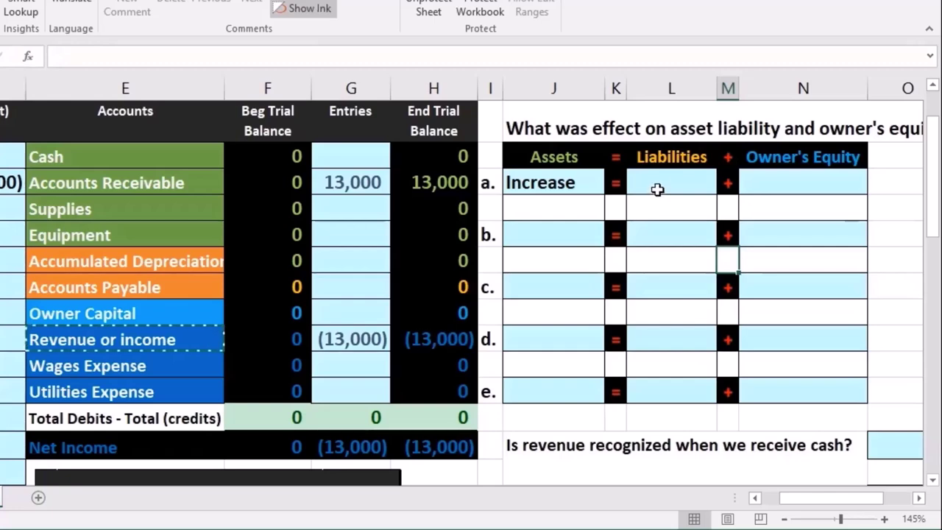
pyautogui.click(658, 190)
pyautogui.click(725, 184)
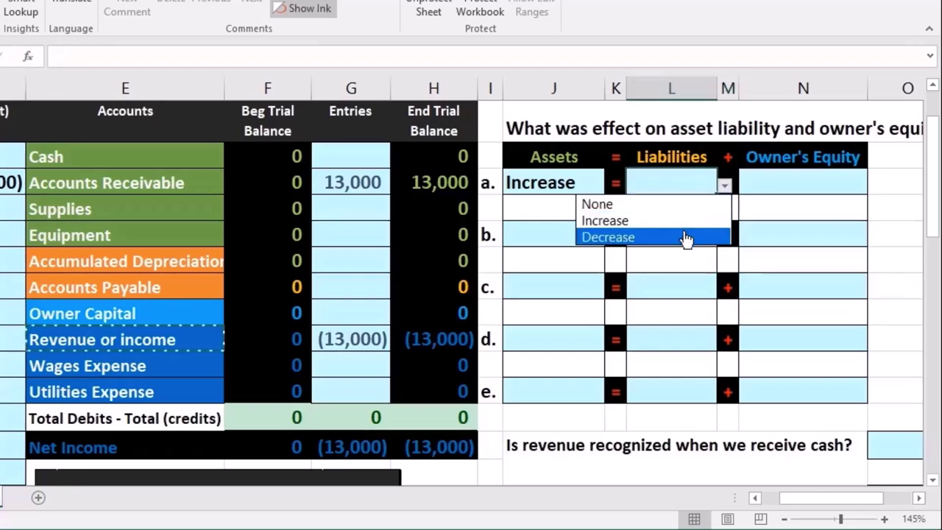
pyautogui.click(671, 205)
# Review the ending equity balances in H11:H14 and set the Owner's Equity effect of transaction a to Increase in N6.
pyautogui.moveTo(386, 295)
pyautogui.mouseDown()
pyautogui.moveTo(421, 403)
pyautogui.moveTo(441, 297)
pyautogui.moveTo(429, 380)
pyautogui.mouseUp()
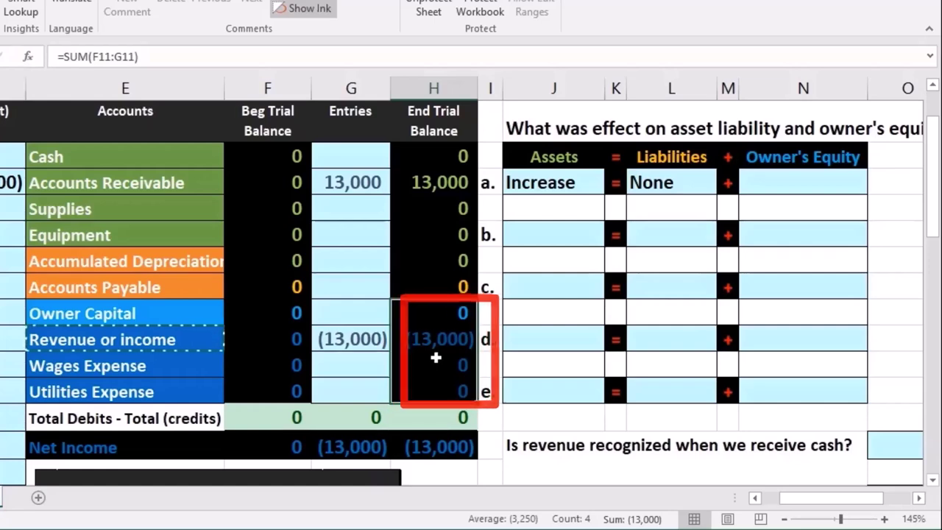
pyautogui.click(772, 184)
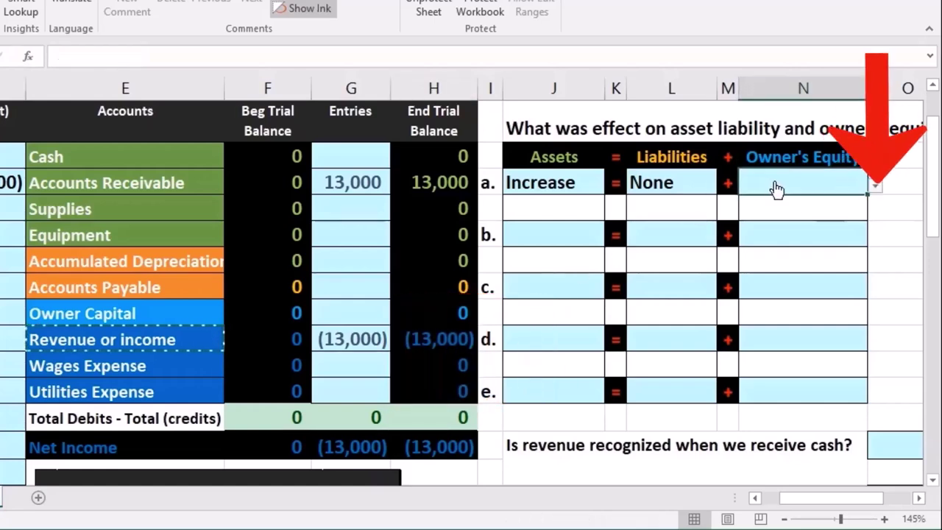
pyautogui.click(876, 188)
pyautogui.click(834, 217)
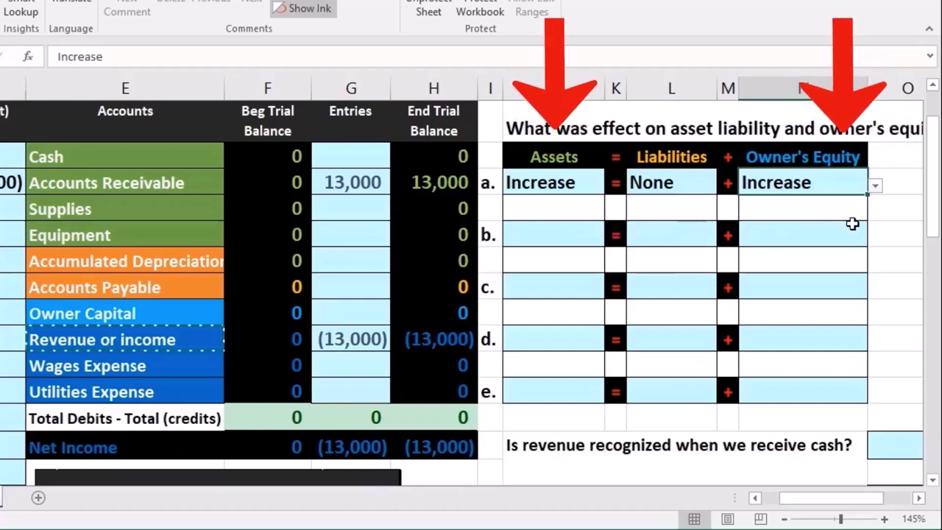
# Read the description and amount of transaction b in the Activity list and check the Cash account in the trial balance.
pyautogui.press('Up')
pyautogui.press('Up')
pyautogui.press('Left')
pyautogui.press('Left')
pyautogui.press('Left')
pyautogui.press('Left')
pyautogui.hscroll(2, 853, 224)
pyautogui.click(852, 223)
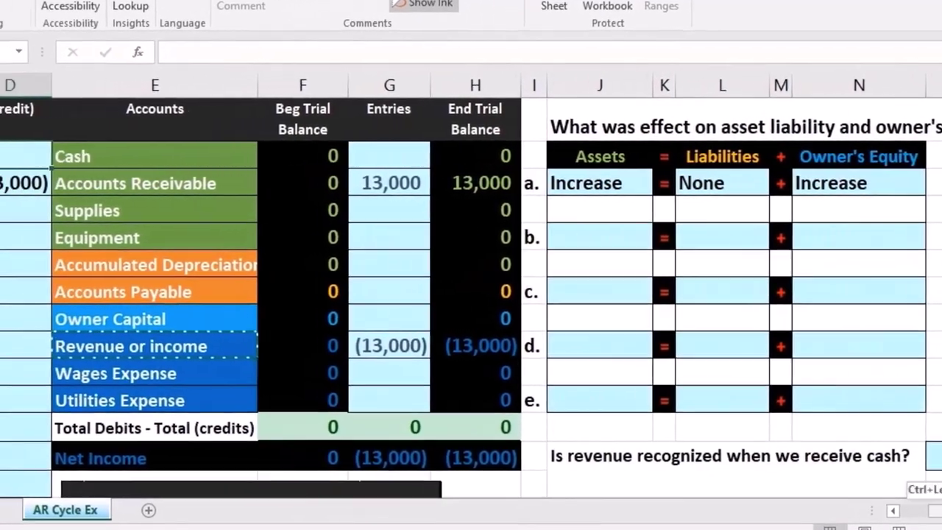
pyautogui.hscroll(-3, 600, 412)
pyautogui.scroll(-4, 600, 412)
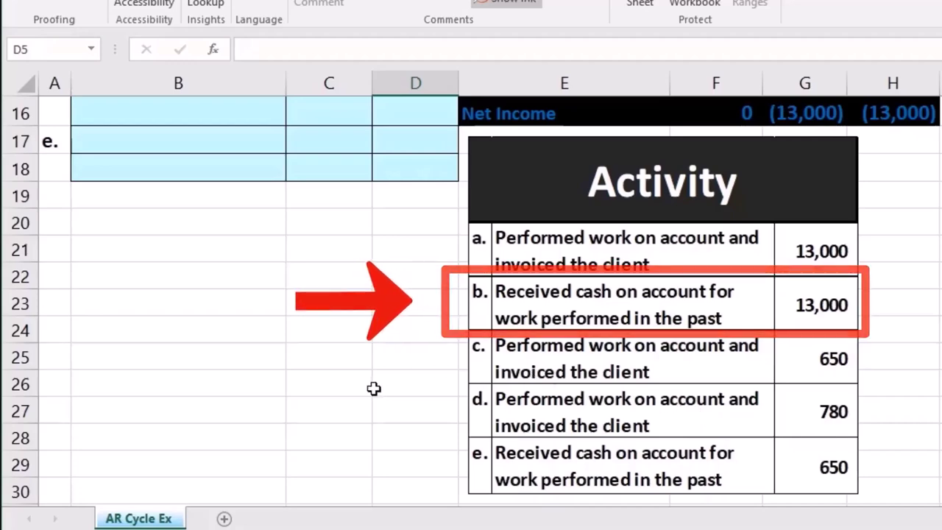
pyautogui.scroll(4, 374, 389)
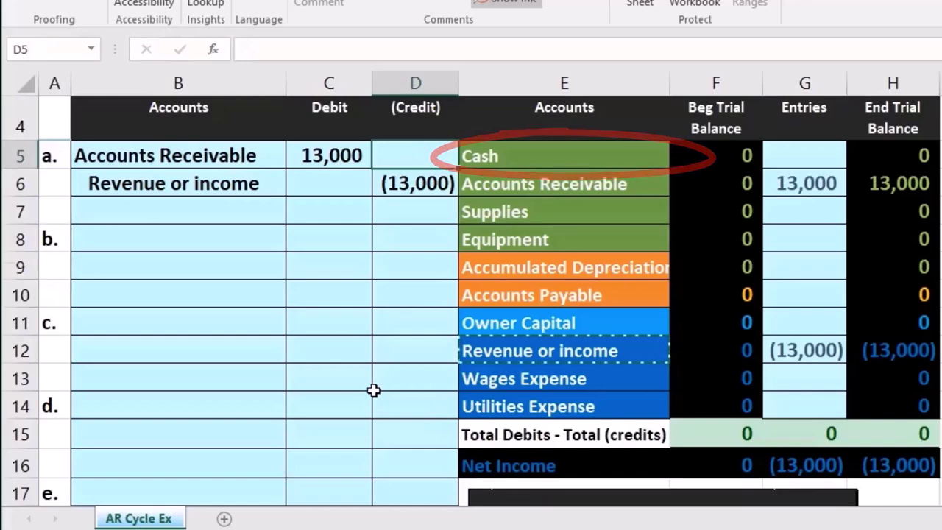
pyautogui.scroll(-2, 374, 390)
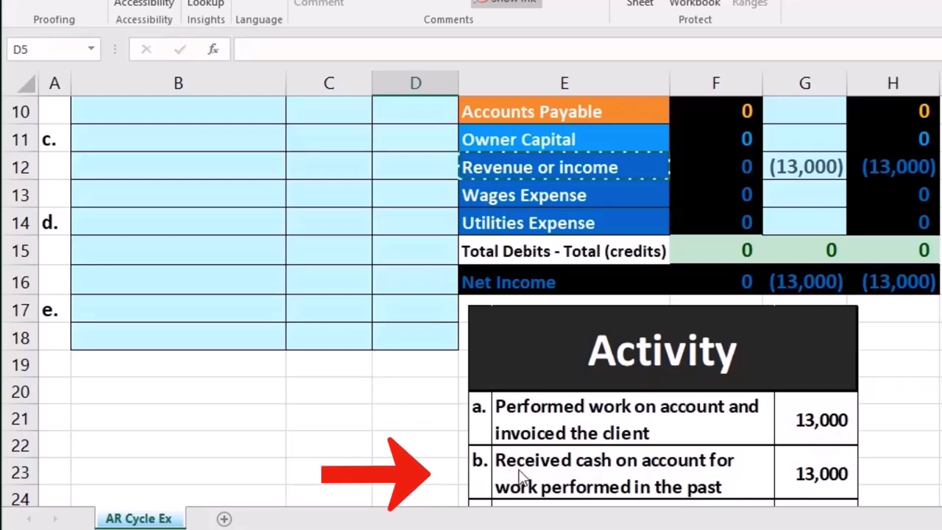
pyautogui.scroll(-1, 530, 477)
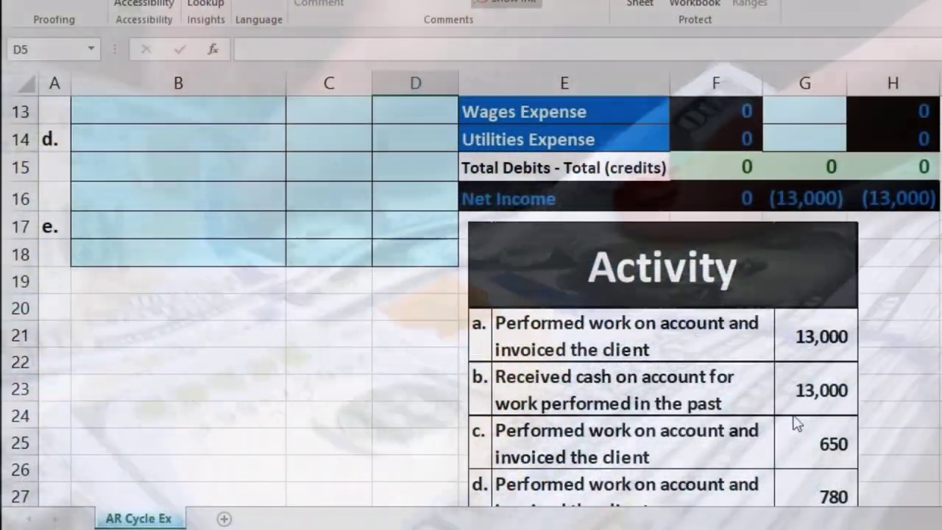
# Copy the Cash account name from E5 and paste it as values into B8 as transaction b's debit account.
pyautogui.scroll(3, 795, 420)
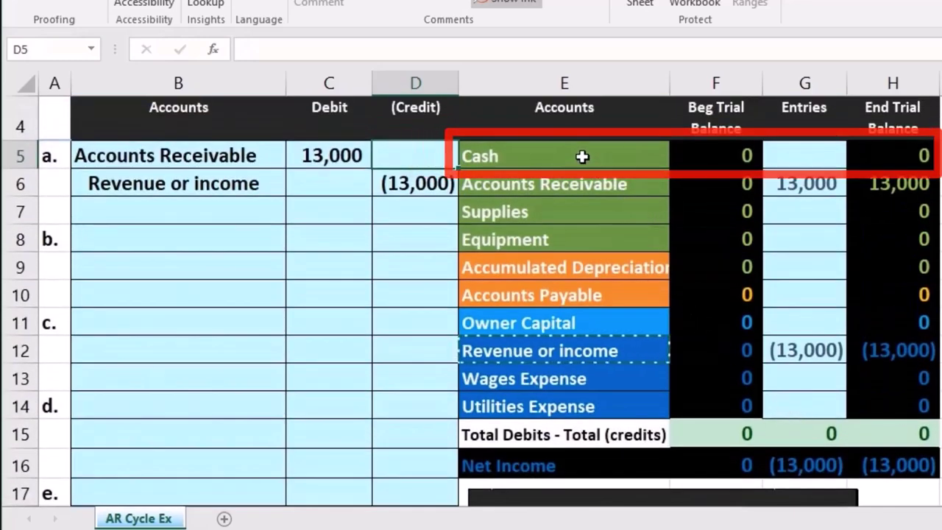
pyautogui.click(583, 156)
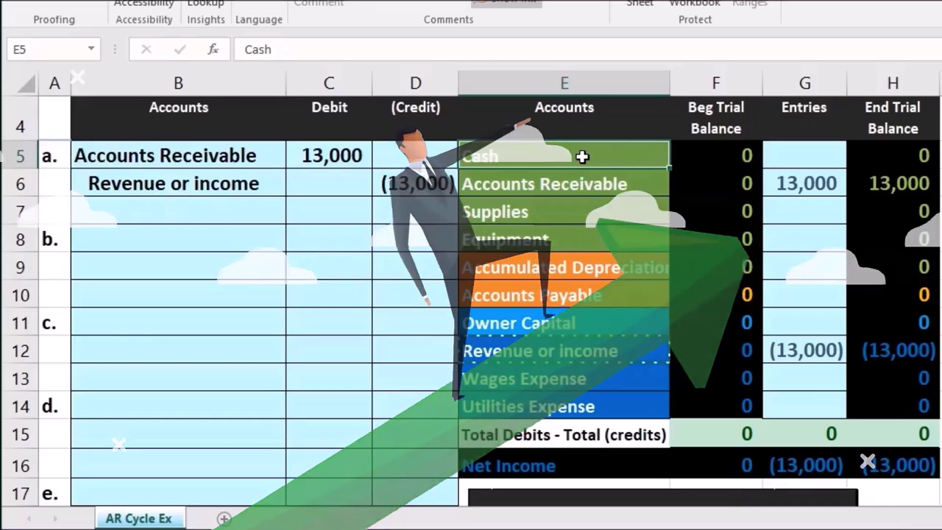
pyautogui.rightClick(582, 156)
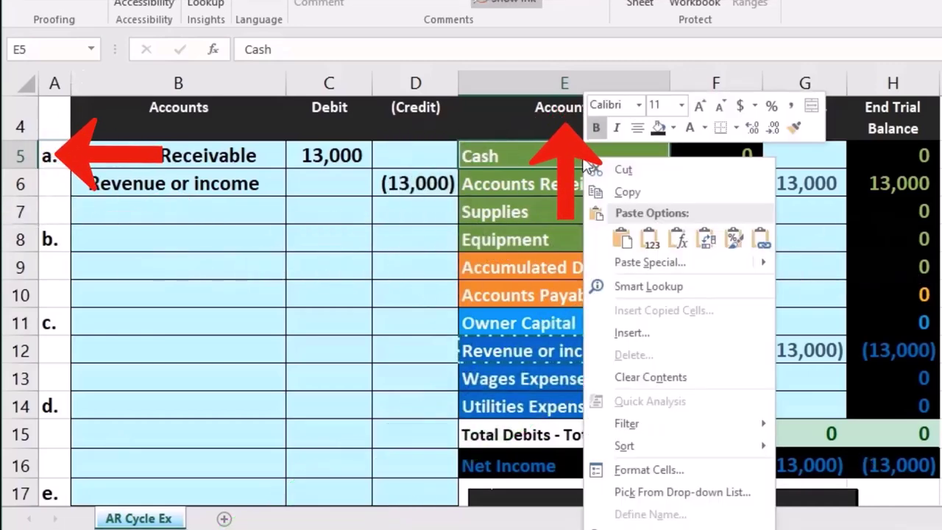
pyautogui.click(610, 196)
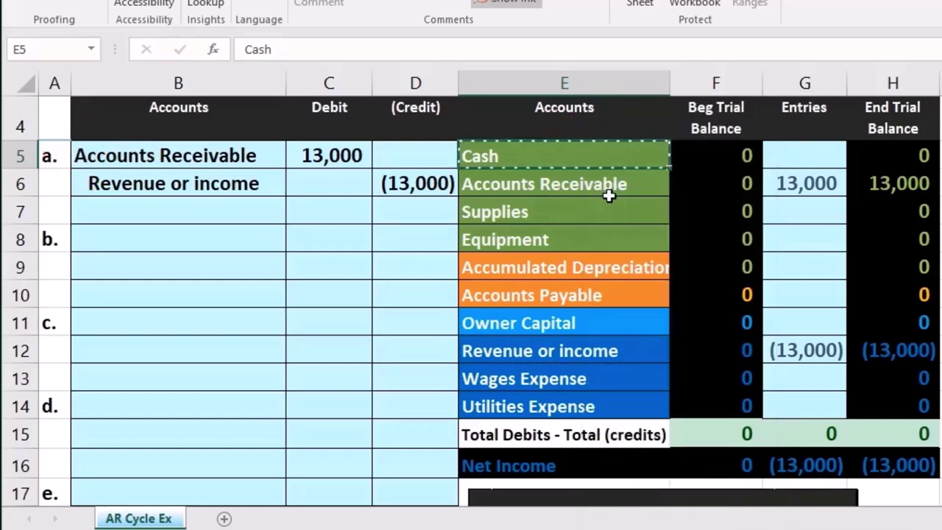
pyautogui.click(170, 235)
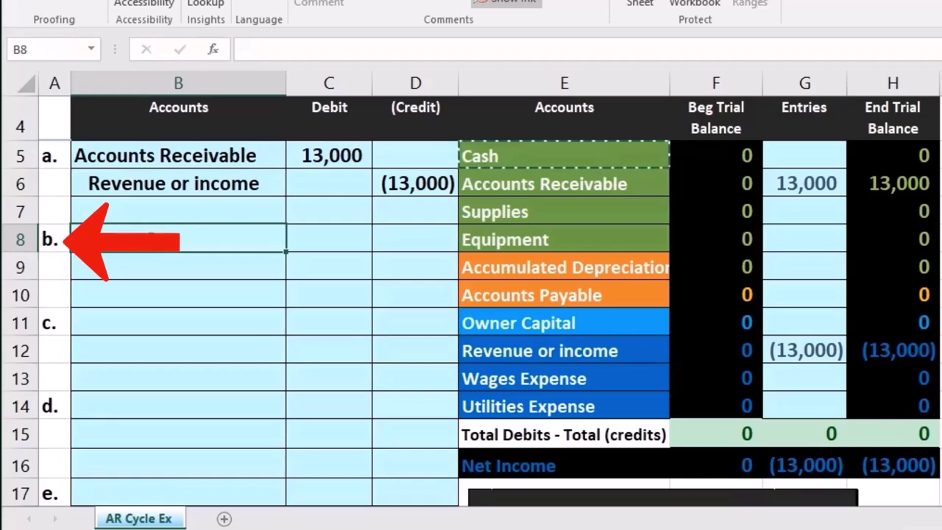
pyautogui.rightClick(153, 248)
pyautogui.click(219, 321)
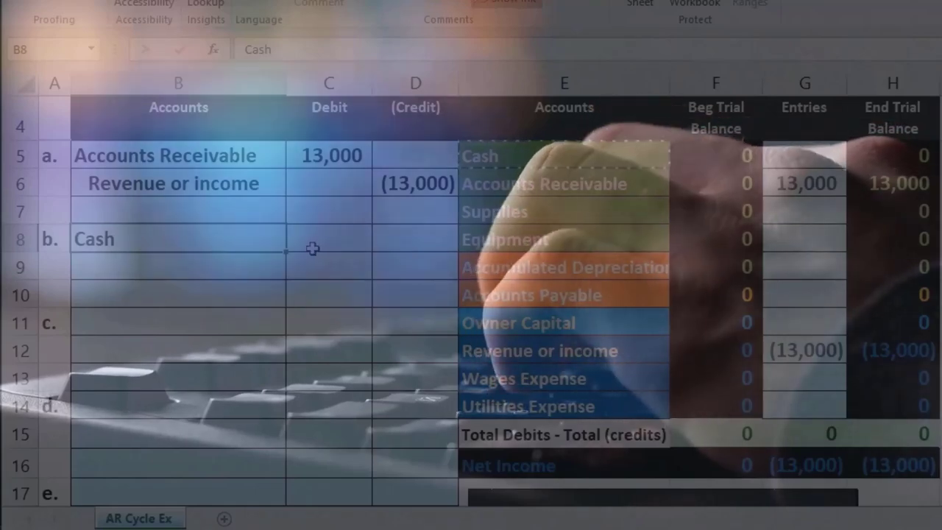
# Enter 13000 as the Cash debit amount for transaction b in C8.
pyautogui.click(345, 233)
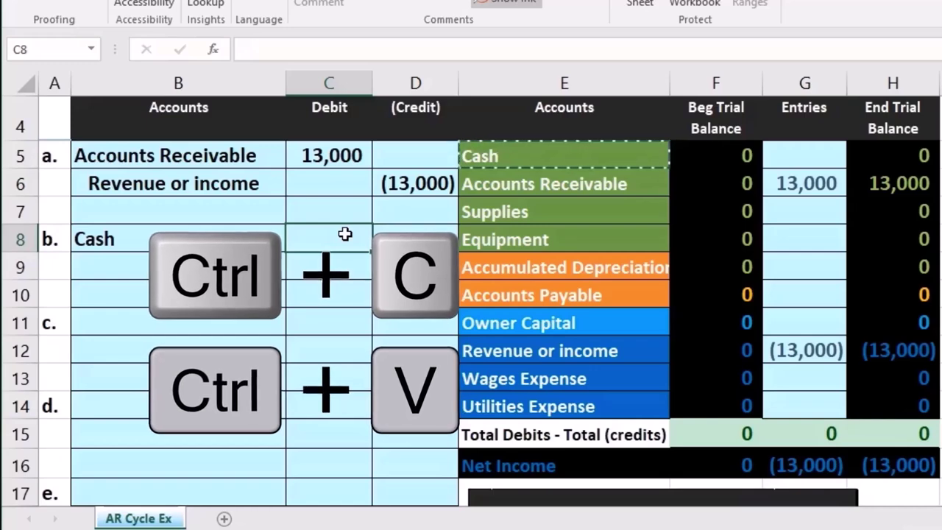
pyautogui.write('13')
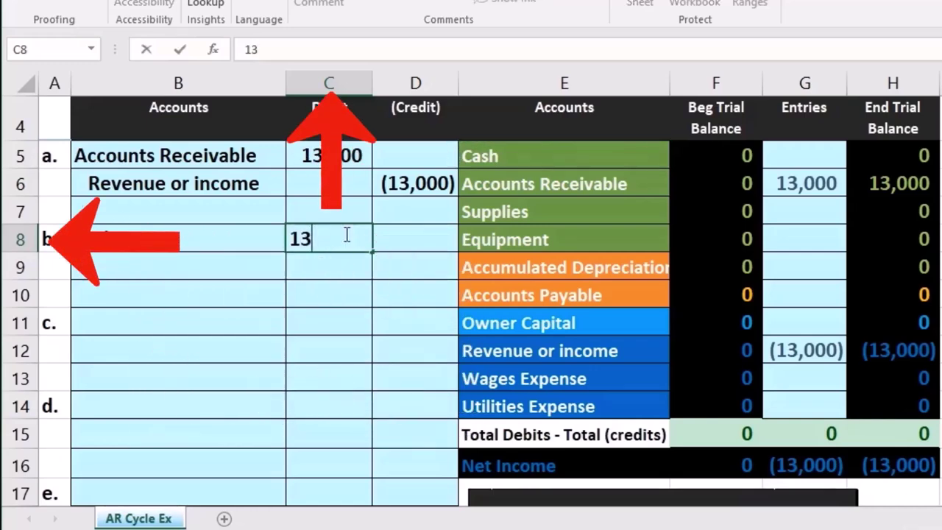
pyautogui.write('000')
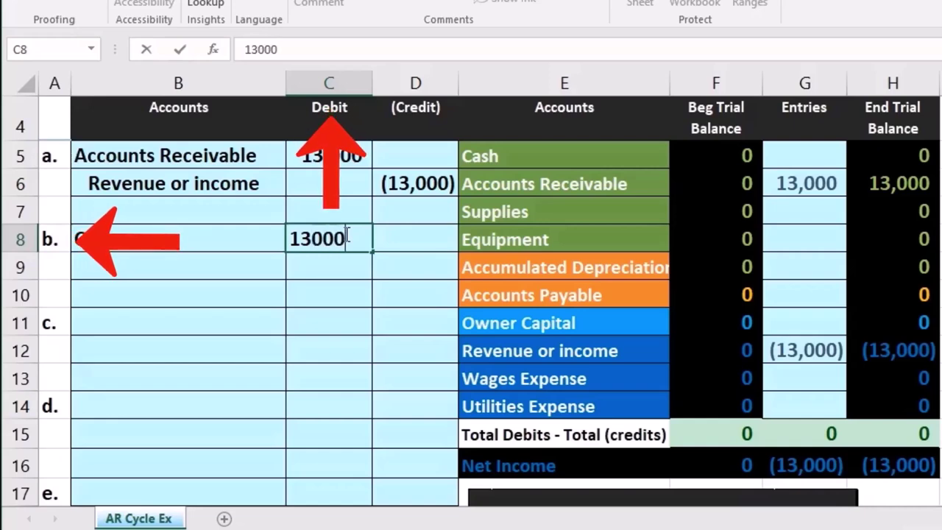
pyautogui.press('Return')
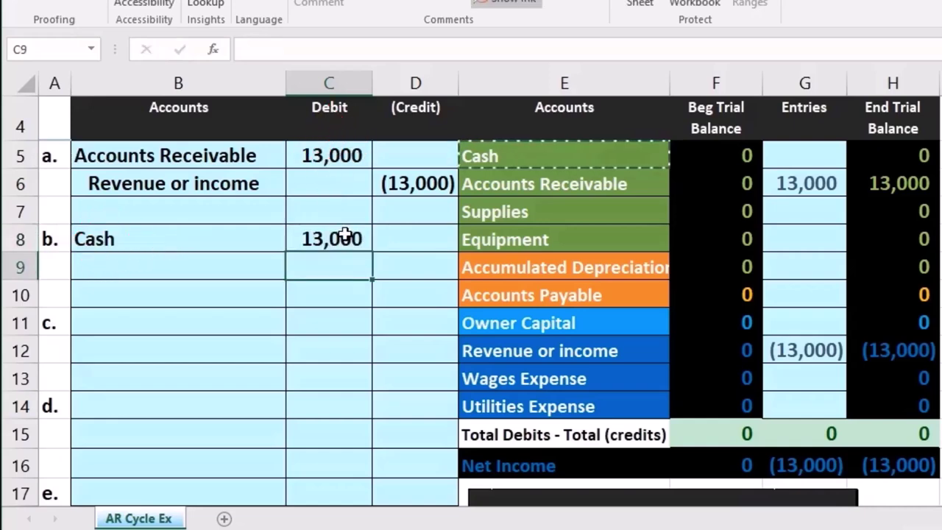
# Enter the credit amount for transaction b in D9 with a formula that negates the debit, -C8.
pyautogui.press('Right')
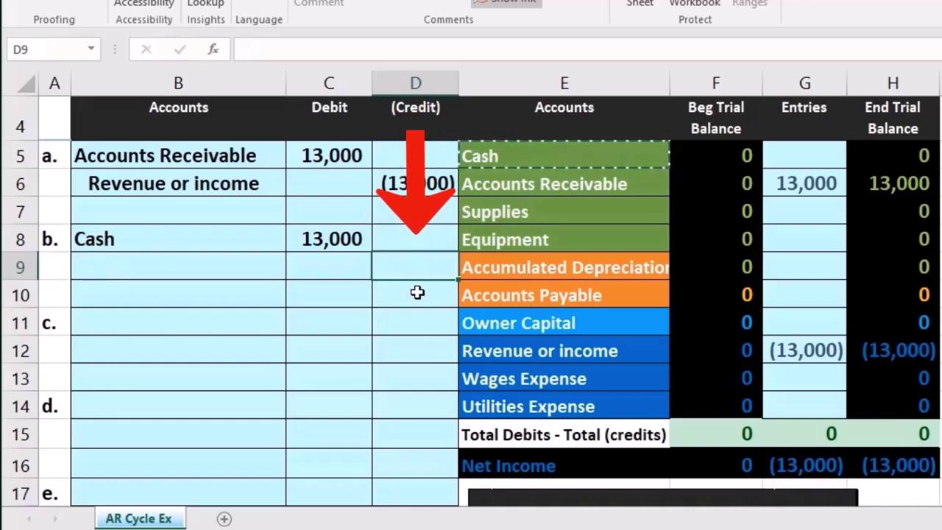
pyautogui.write('-')
pyautogui.click(339, 237)
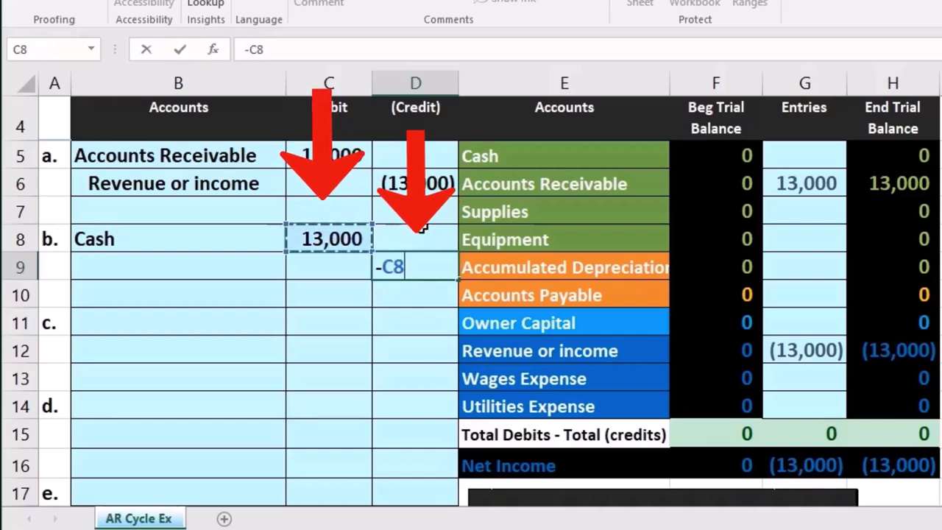
pyautogui.press('Return')
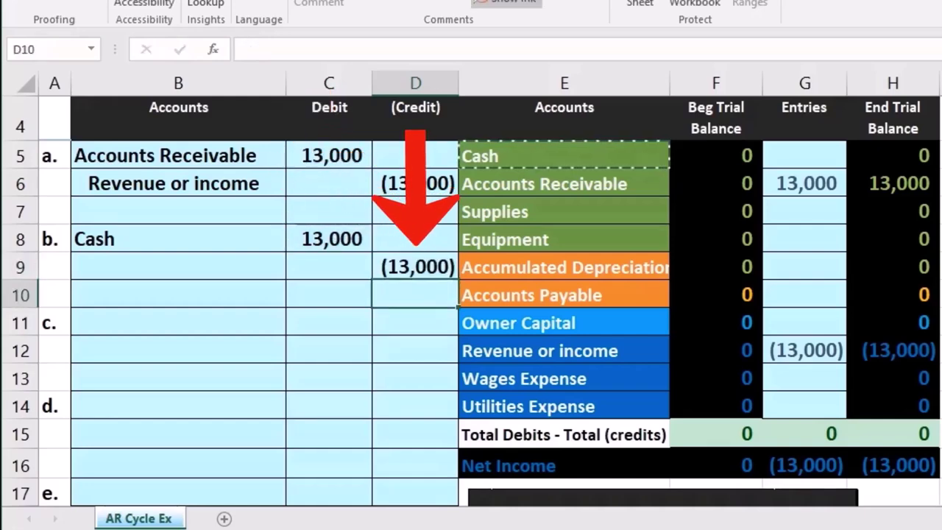
# Examine the amounts in C8 and D9, the earlier revenue credit in D6, and the Accounts Receivable balance in H6 to identify transaction b's credit account.
pyautogui.click(359, 238)
pyautogui.click(390, 268)
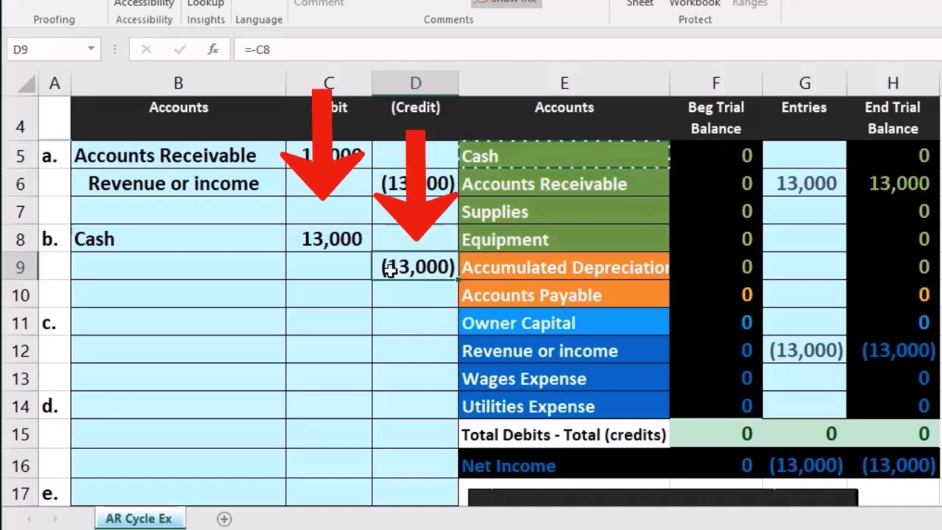
pyautogui.click(331, 239)
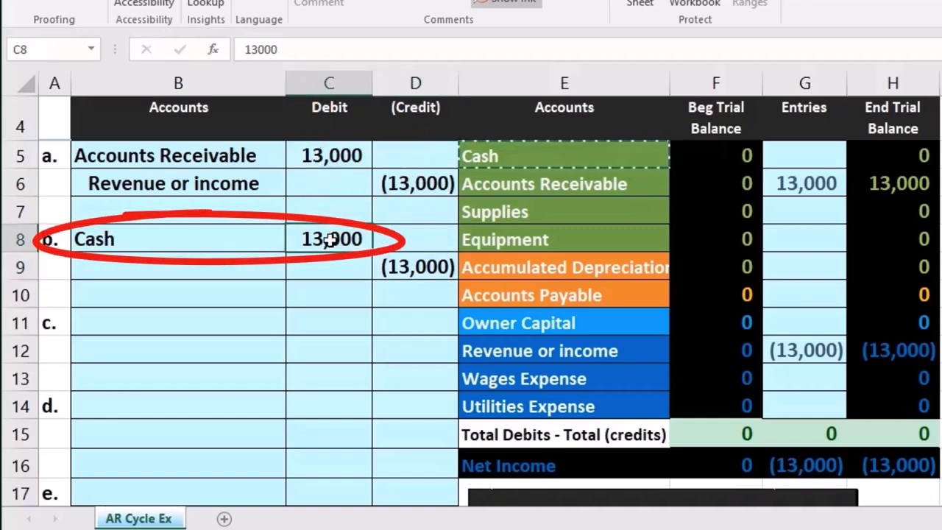
pyautogui.click(507, 347)
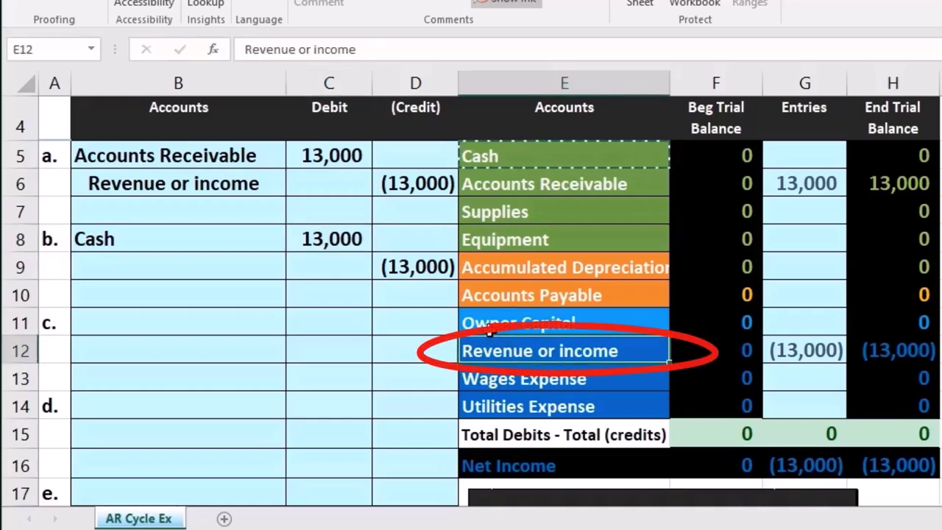
pyautogui.click(423, 186)
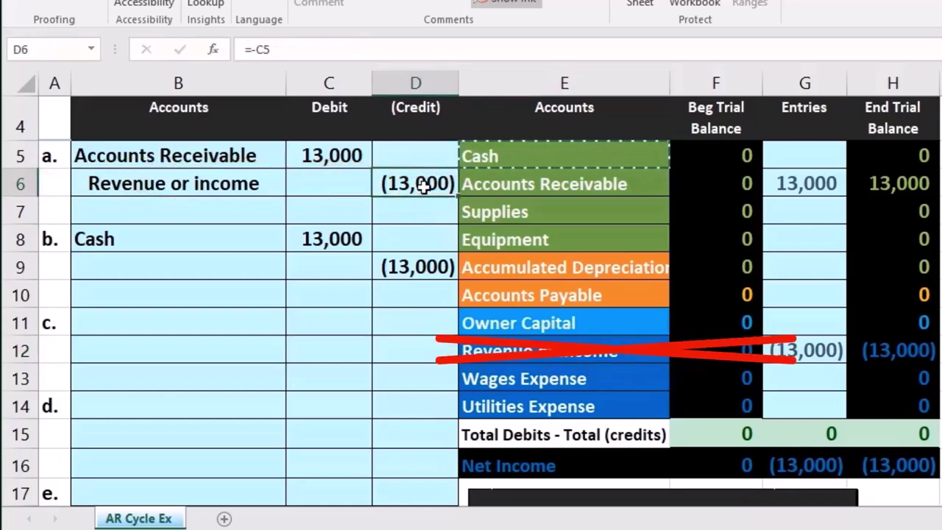
pyautogui.click(609, 190)
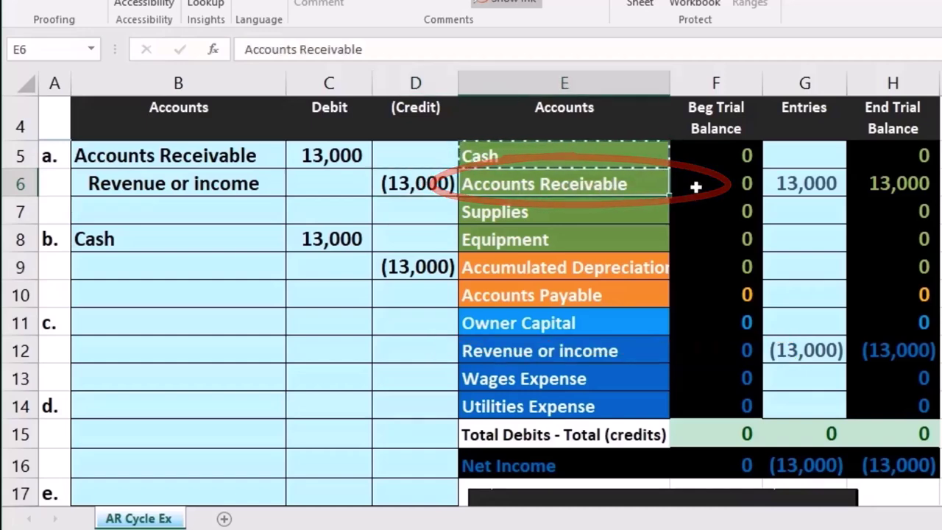
pyautogui.click(885, 195)
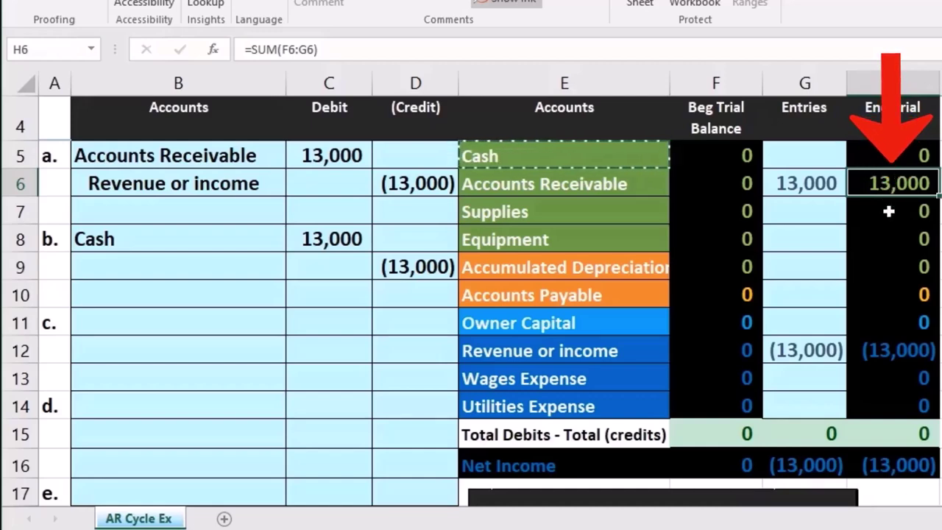
pyautogui.click(600, 189)
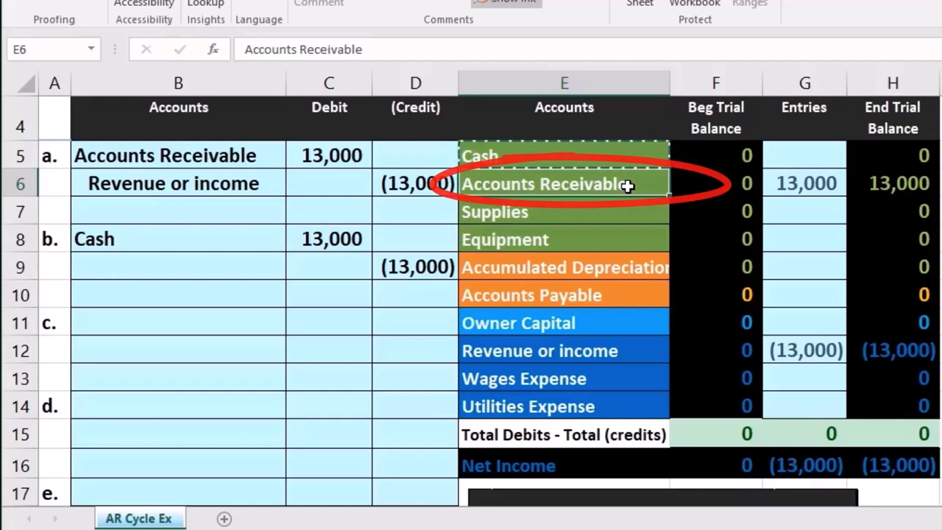
# Copy the Accounts Receivable name from E6, paste it as values into B9 as transaction b's credit account, and indent it.
pyautogui.click(867, 193)
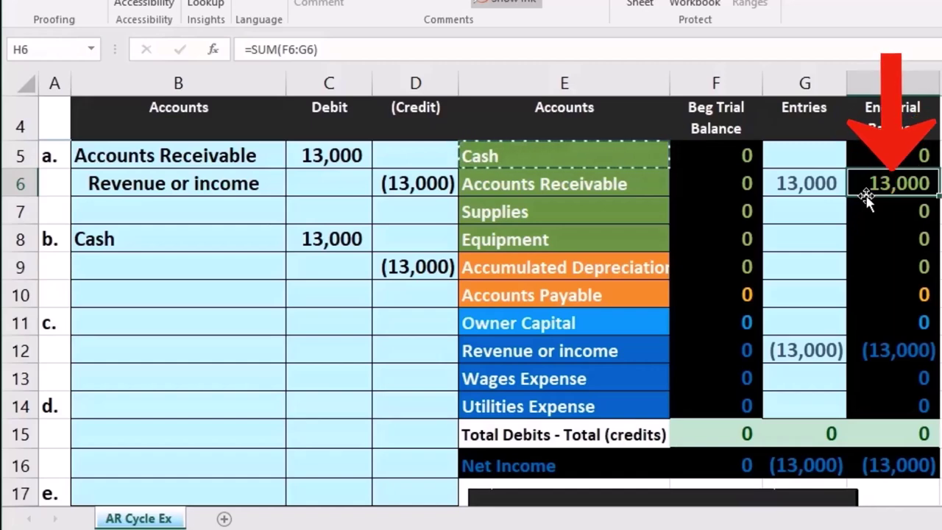
pyautogui.click(606, 185)
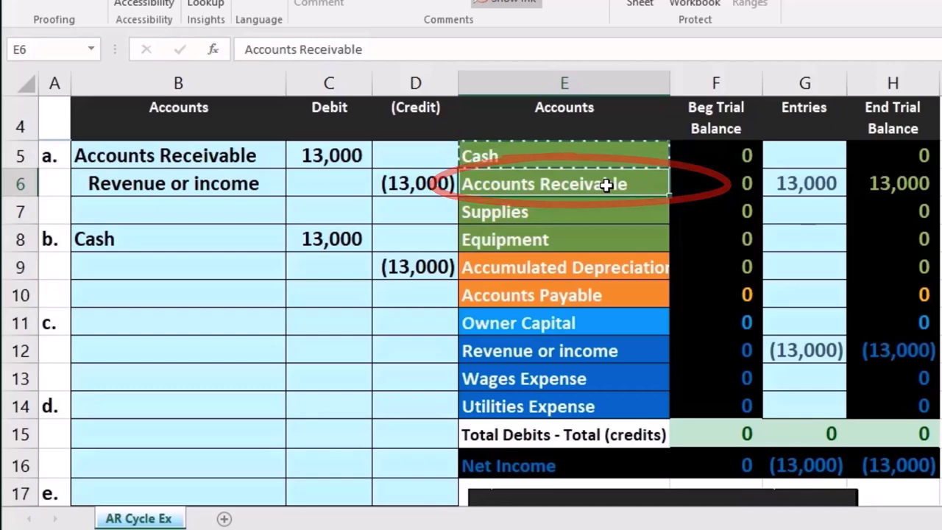
pyautogui.rightClick(607, 188)
pyautogui.click(626, 219)
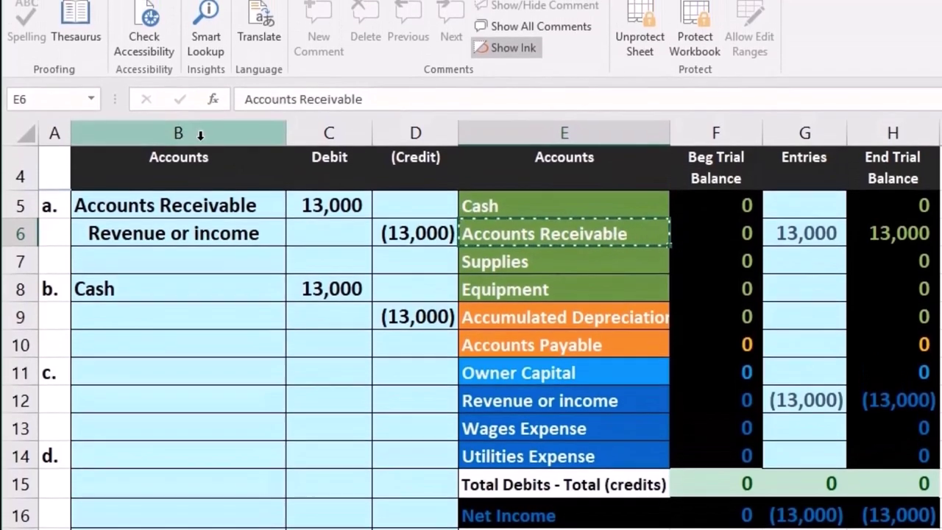
pyautogui.click(165, 318)
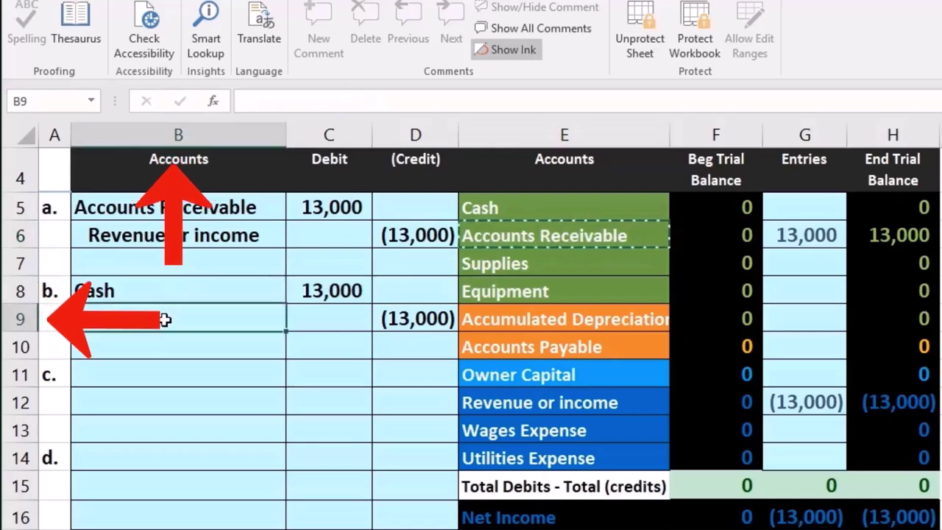
pyautogui.rightClick(165, 319)
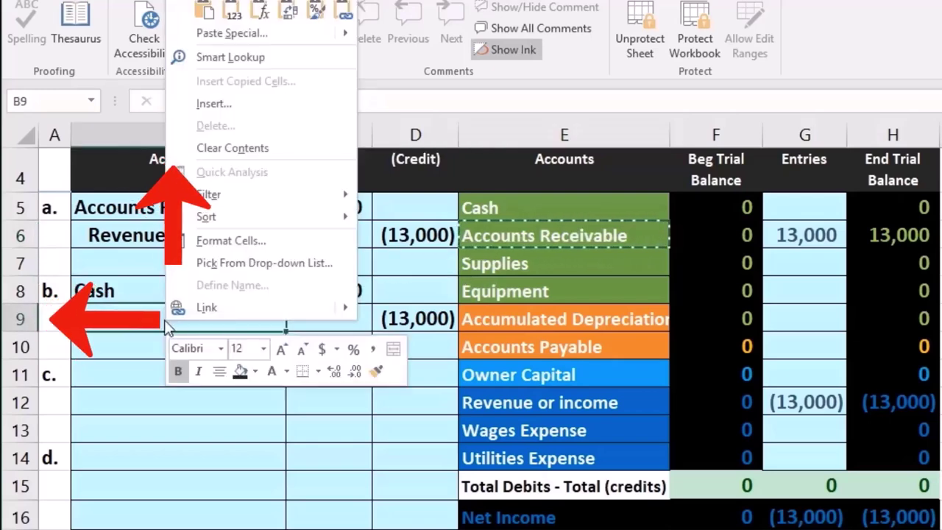
pyautogui.click(233, 11)
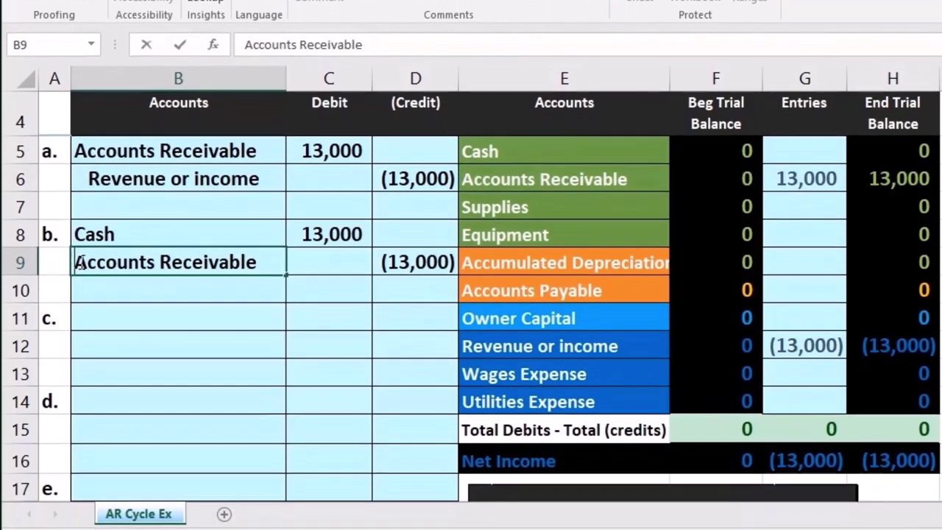
pyautogui.doubleClick(78, 263)
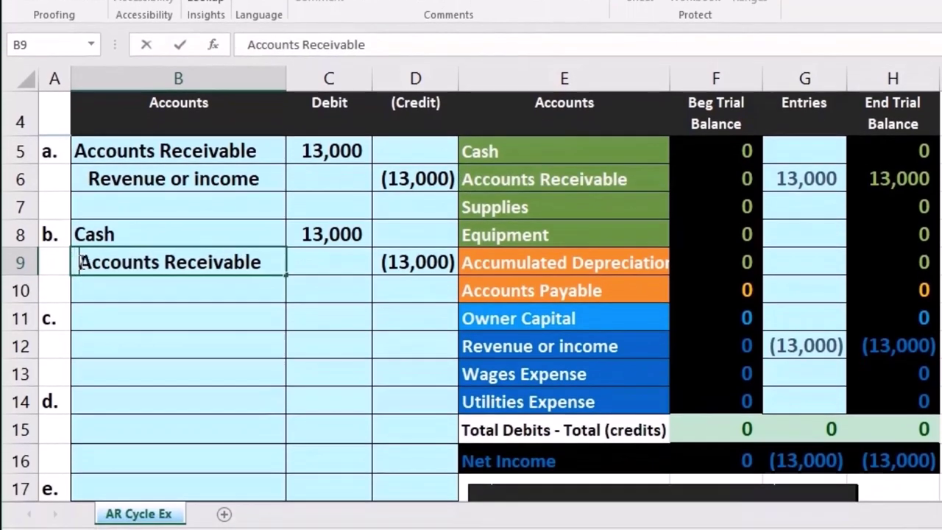
pyautogui.press('Return')
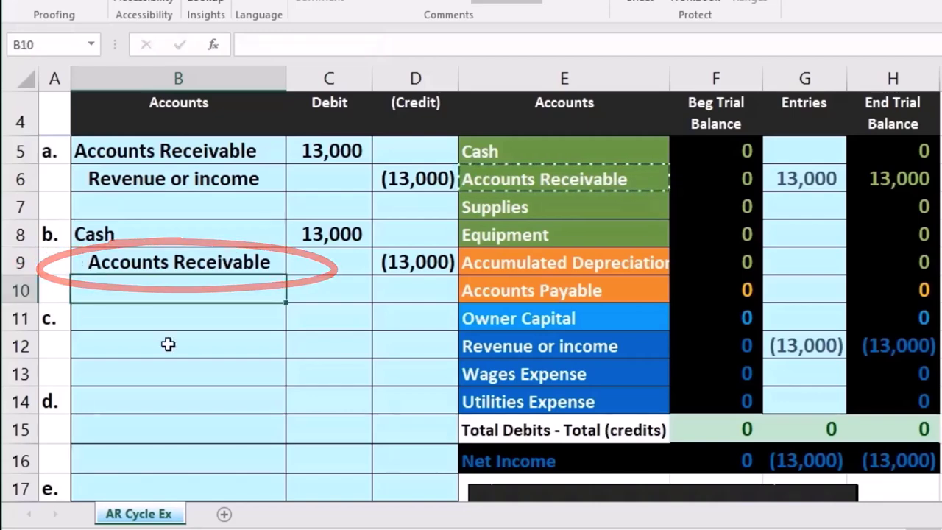
# Post transaction b's Cash debit to the trial balance by entering =C8 in the Cash entries cell G5.
pyautogui.moveTo(198, 232); pyautogui.dragTo(310, 233)
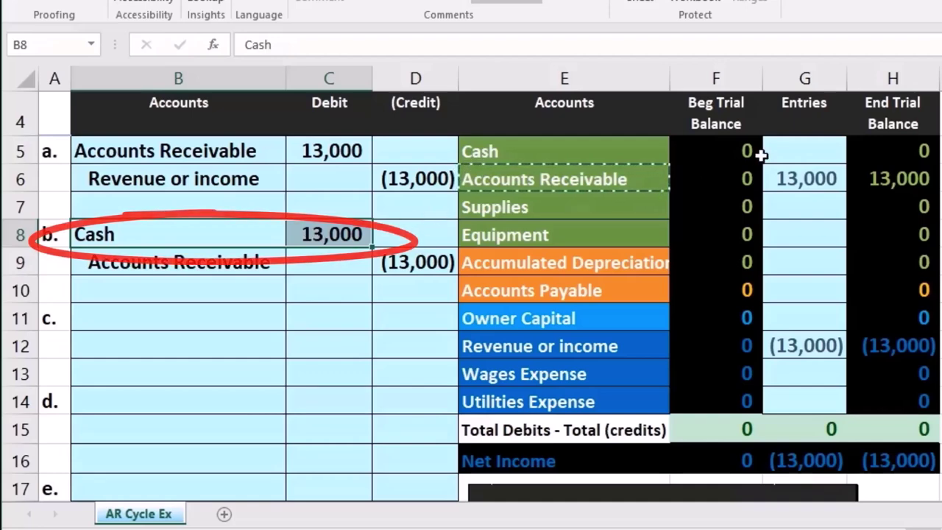
pyautogui.click(645, 148)
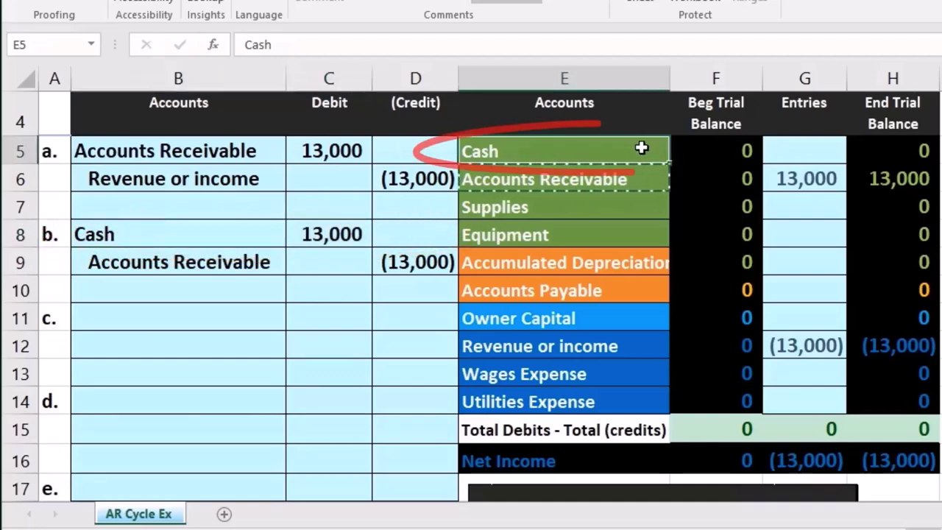
pyautogui.click(791, 150)
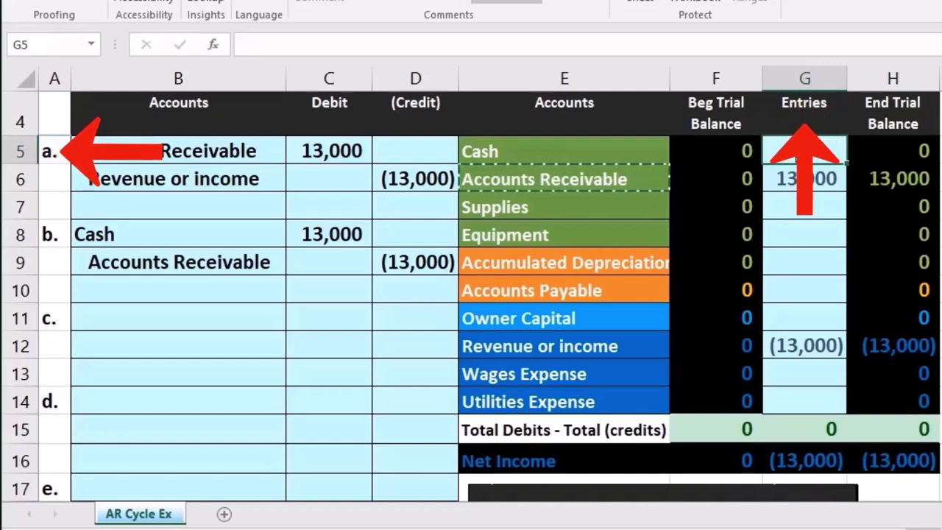
pyautogui.write('=')
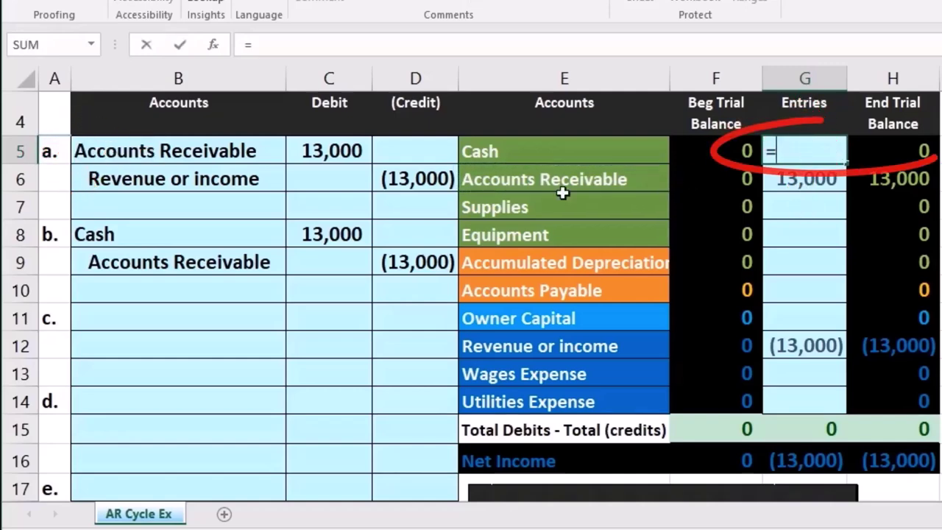
pyautogui.click(329, 234)
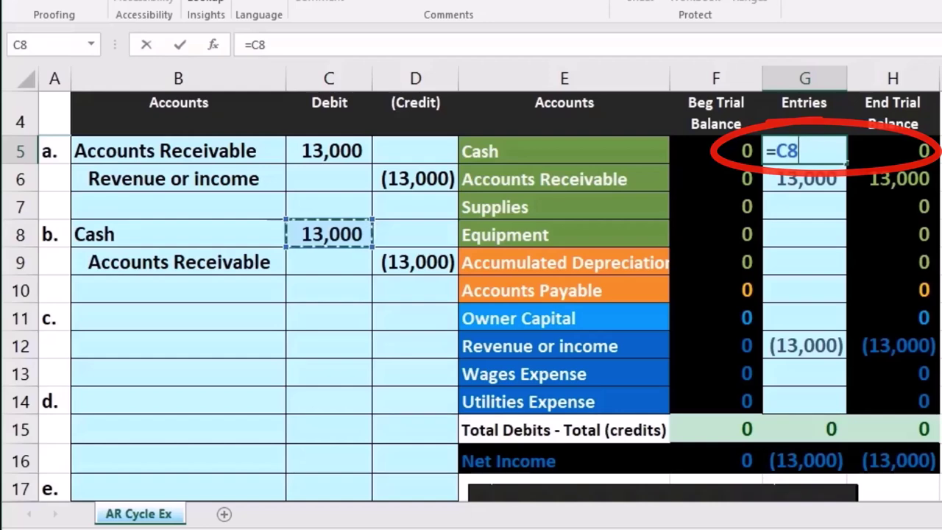
pyautogui.press('Return')
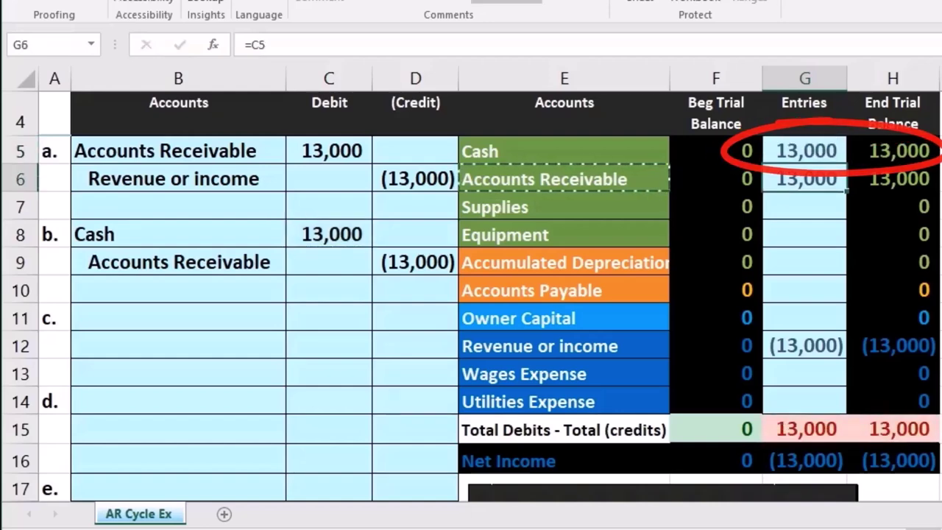
# Post transaction b's credit to Accounts Receivable by extending the formula in G6 to =C5+D9.
pyautogui.moveTo(234, 268); pyautogui.dragTo(431, 264)
pyautogui.click(503, 182)
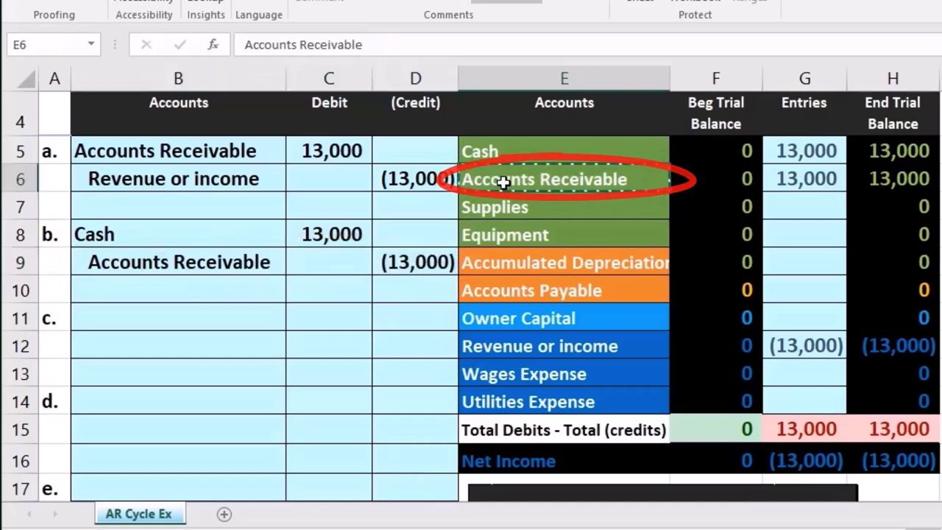
pyautogui.click(789, 175)
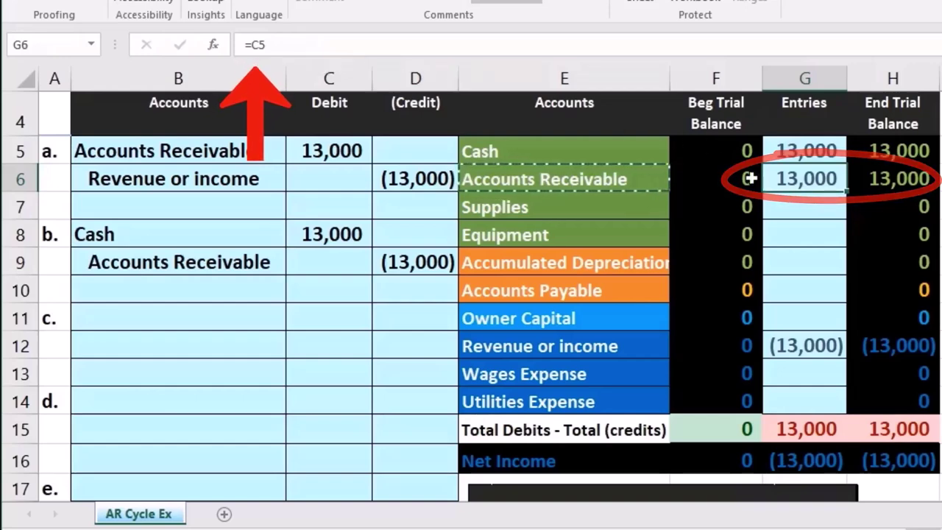
pyautogui.doubleClick(795, 179)
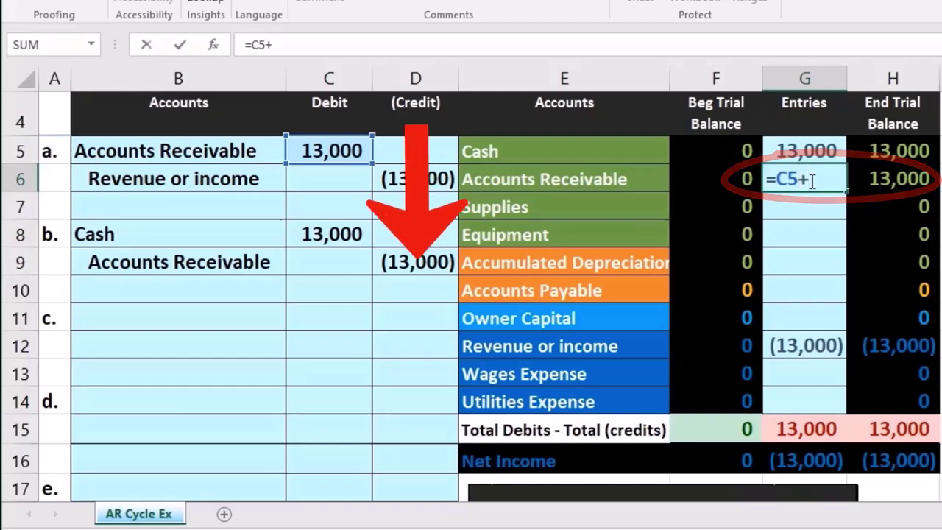
pyautogui.click(416, 259)
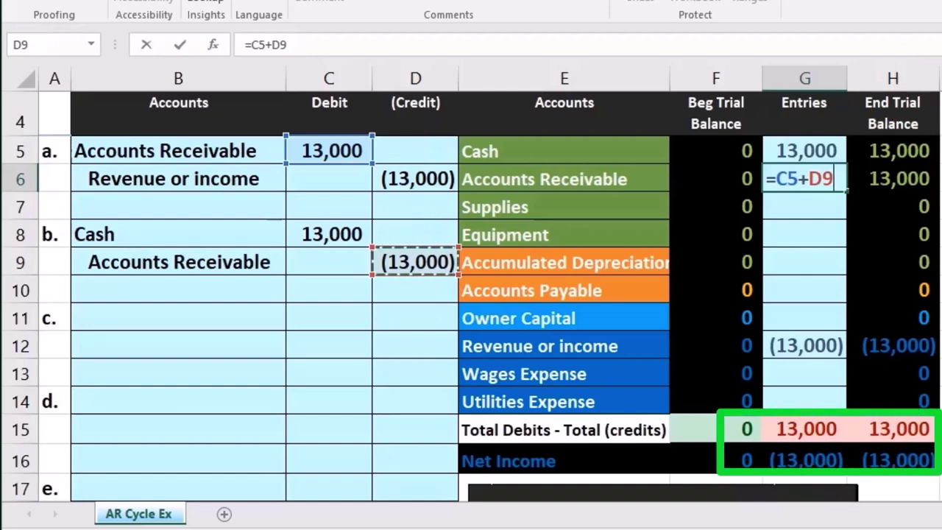
pyautogui.press('Return')
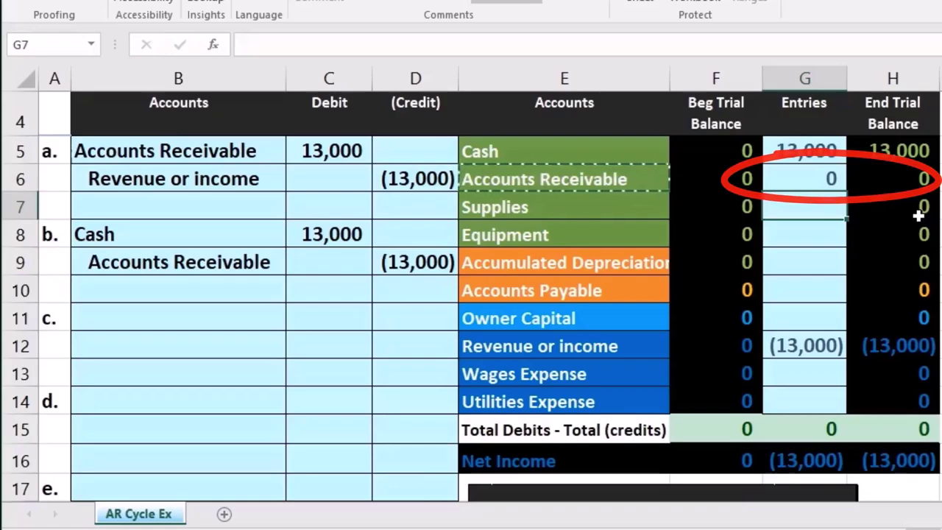
# Set transaction b's effect on assets, liabilities and owner's equity to None in J8, L8 and N8.
pyautogui.click(941, 235)
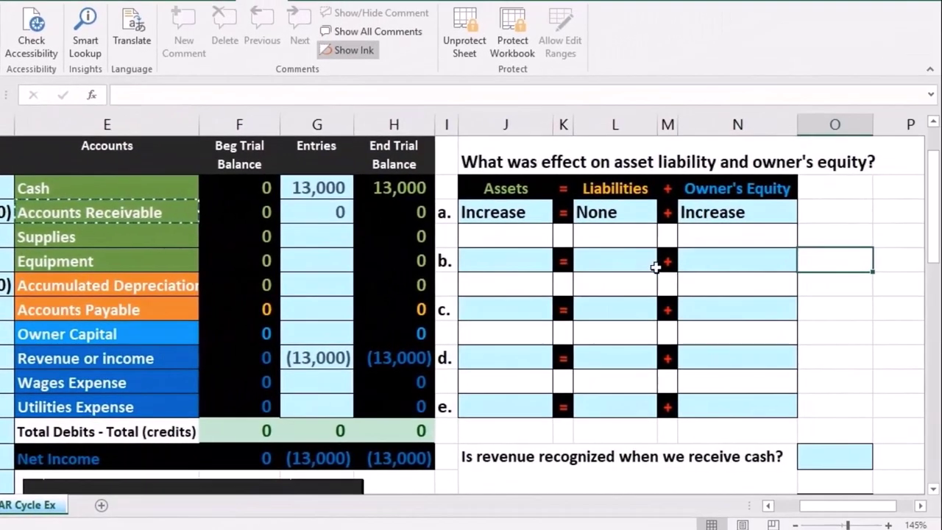
pyautogui.click(520, 269)
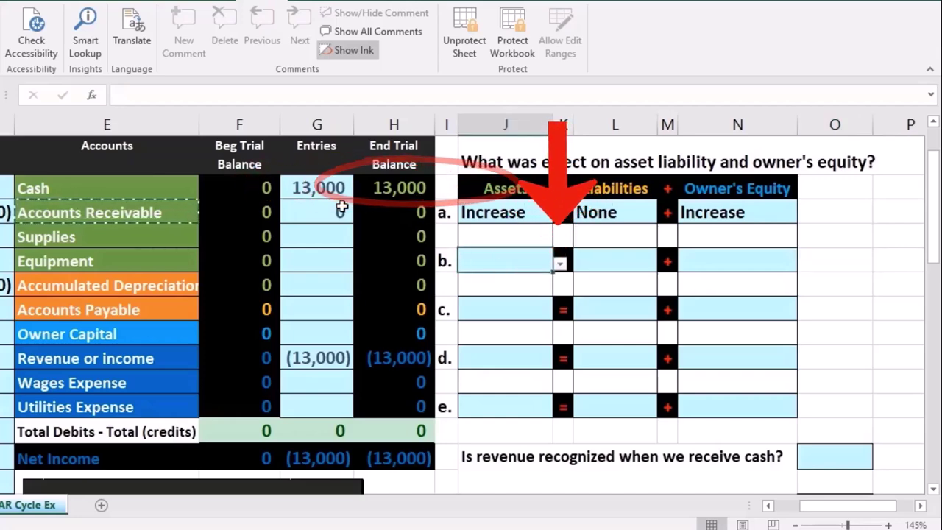
pyautogui.click(559, 266)
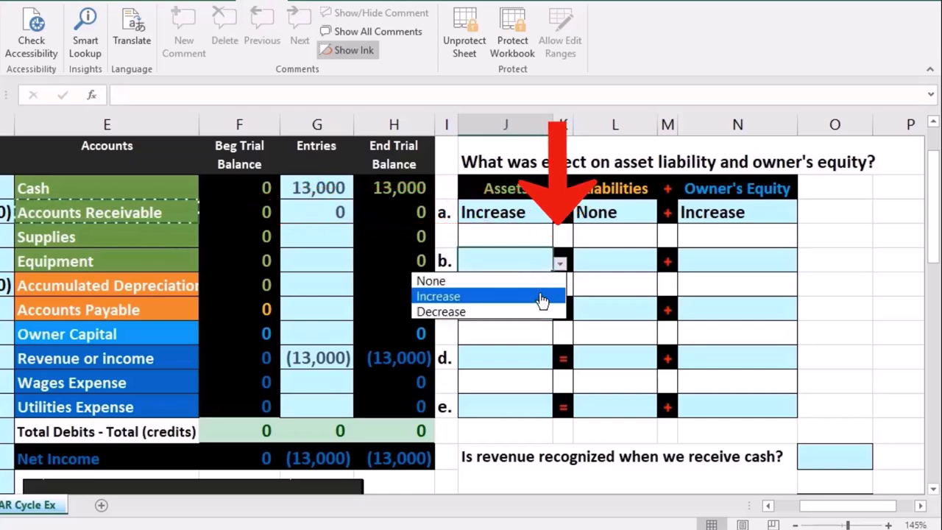
pyautogui.click(534, 281)
pyautogui.click(608, 259)
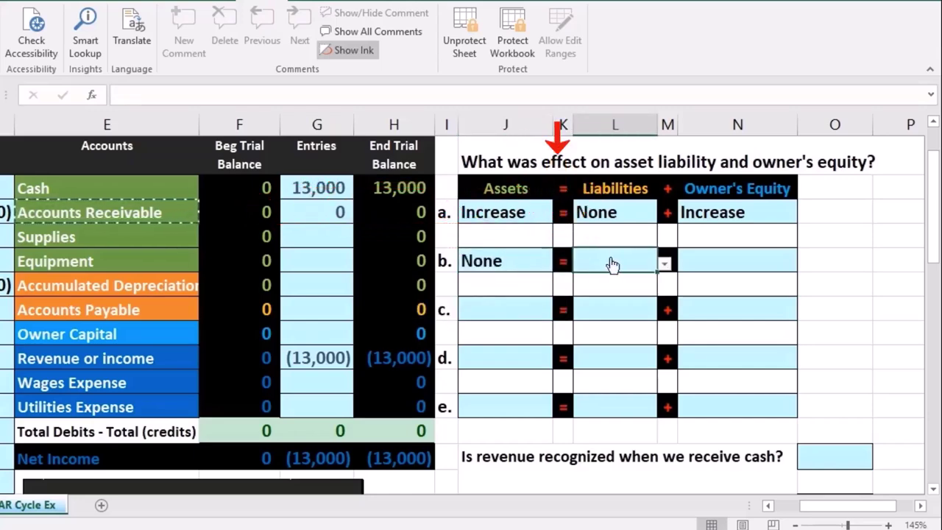
pyautogui.click(664, 263)
pyautogui.click(654, 281)
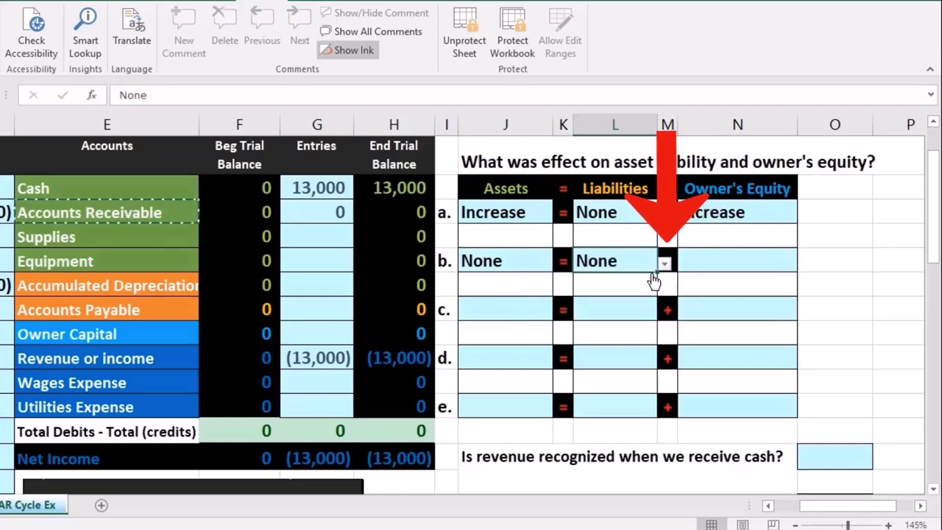
pyautogui.click(728, 272)
pyautogui.click(806, 265)
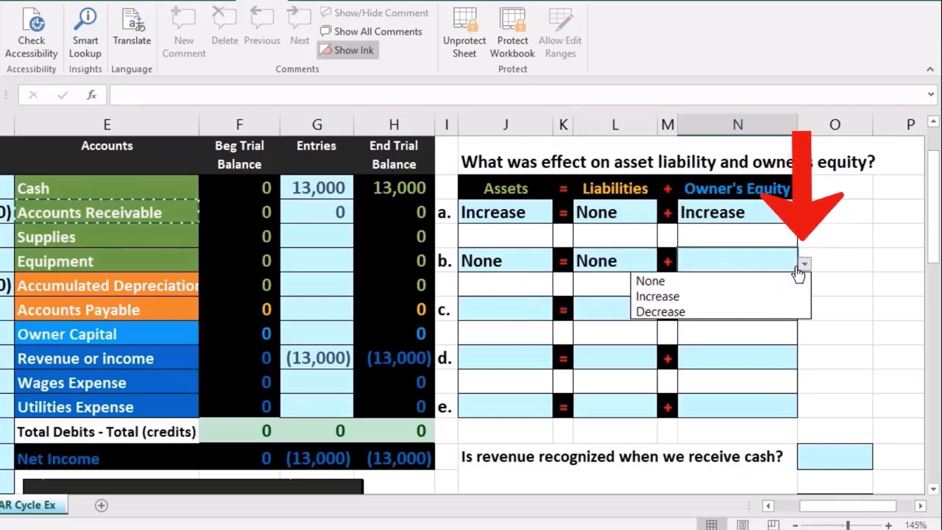
pyautogui.click(791, 280)
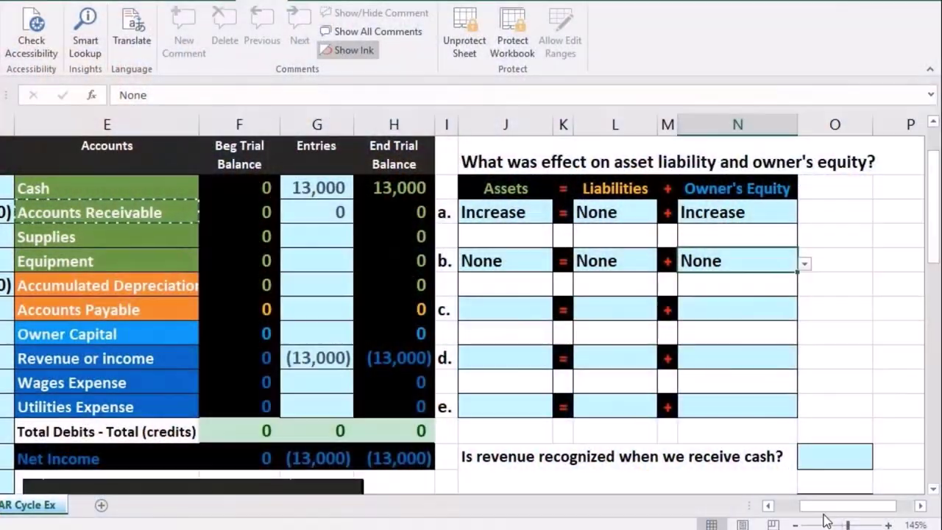
# Compare the journal entries for transactions a and b and the Cash posting in G5 to review which entry records revenue.
pyautogui.moveTo(824, 513); pyautogui.dragTo(756, 497)
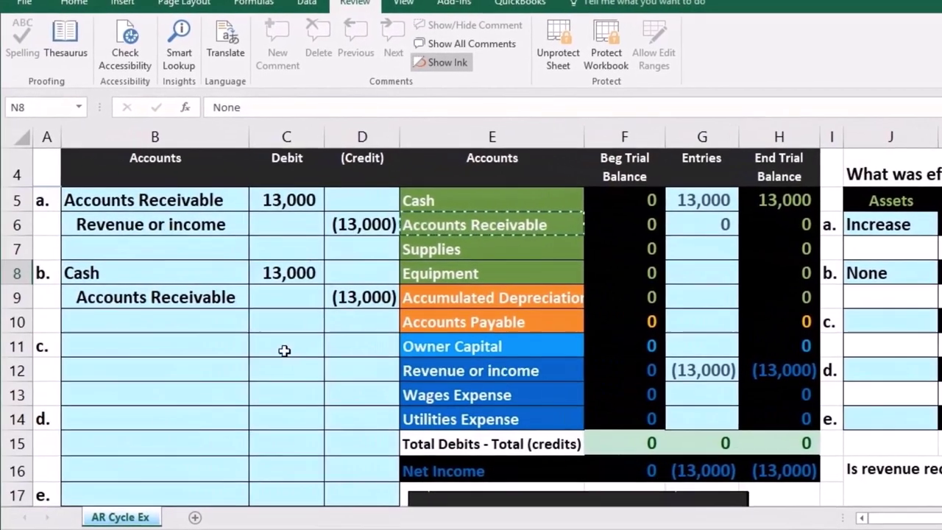
pyautogui.click(167, 280)
pyautogui.moveTo(210, 294); pyautogui.dragTo(339, 309)
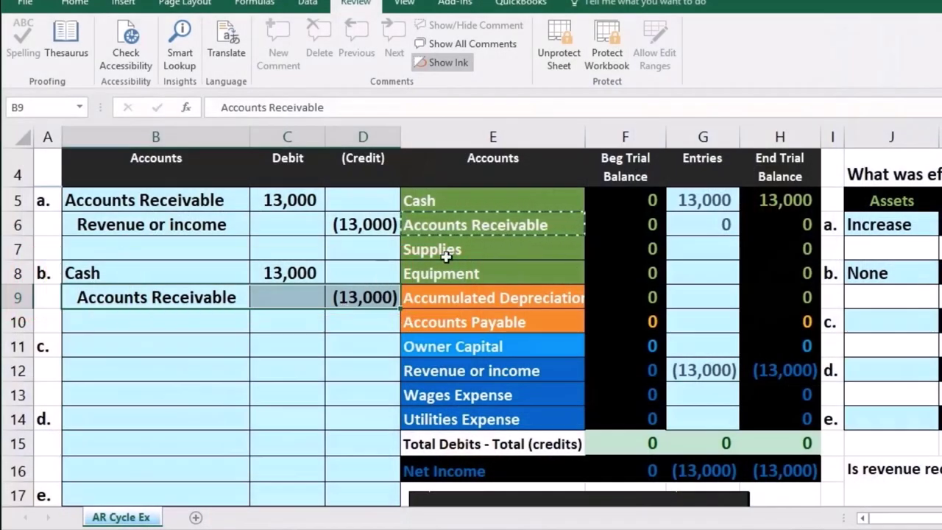
pyautogui.click(687, 201)
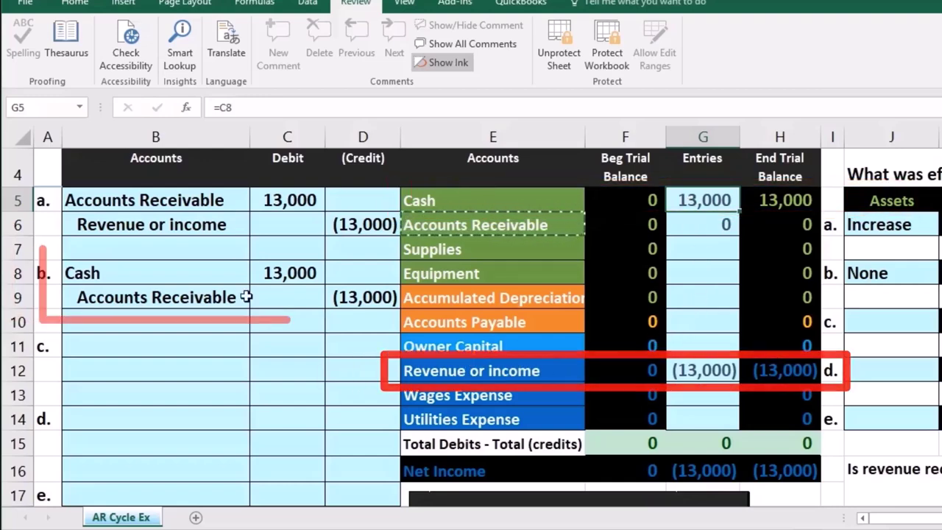
pyautogui.moveTo(183, 276); pyautogui.dragTo(326, 297)
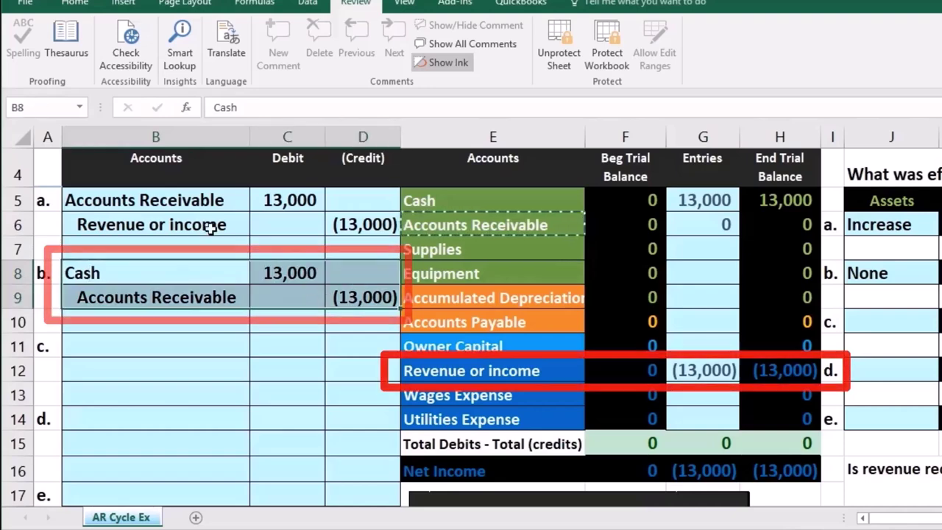
pyautogui.moveTo(169, 200); pyautogui.dragTo(326, 232)
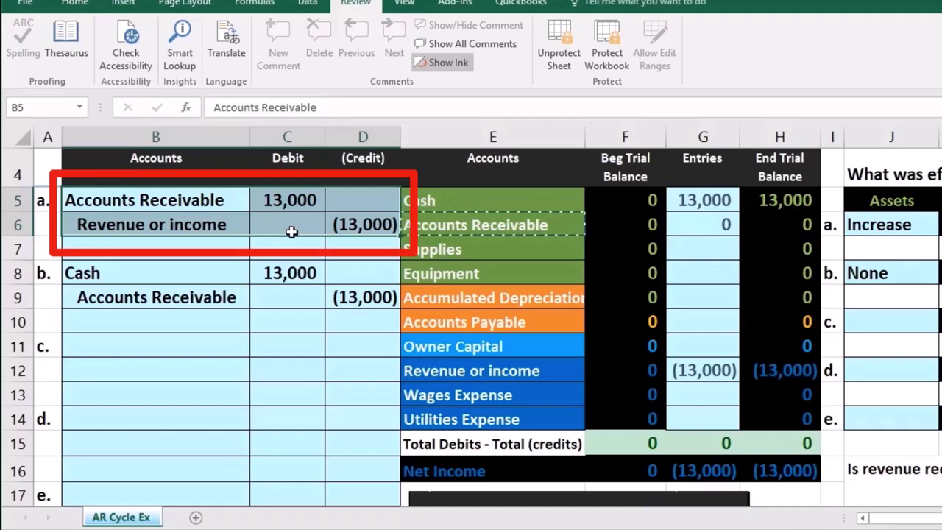
pyautogui.moveTo(196, 273); pyautogui.dragTo(335, 297)
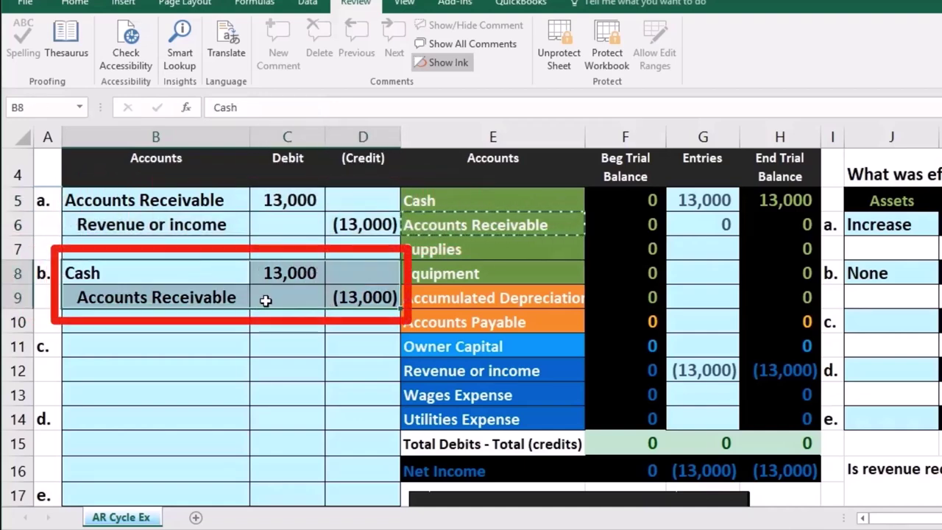
pyautogui.click(382, 225)
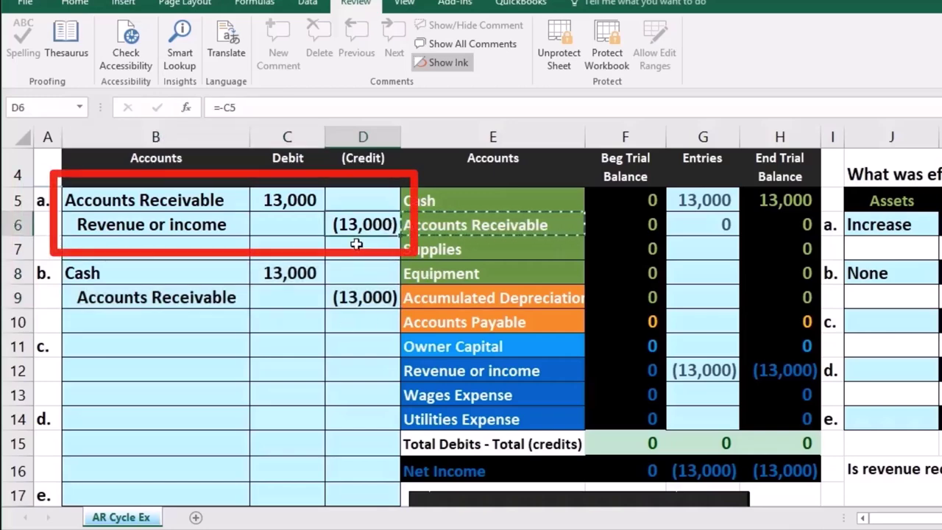
# Select B11 for transaction c's debit account and read transaction c's description and amount in the Activity list.
pyautogui.click(156, 346)
pyautogui.scroll(-3, 151, 346)
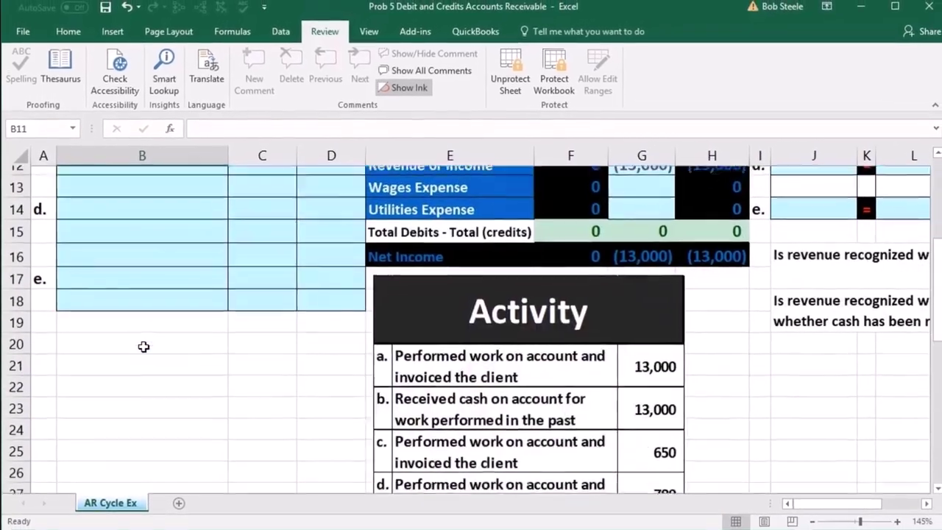
pyautogui.scroll(-2, 142, 347)
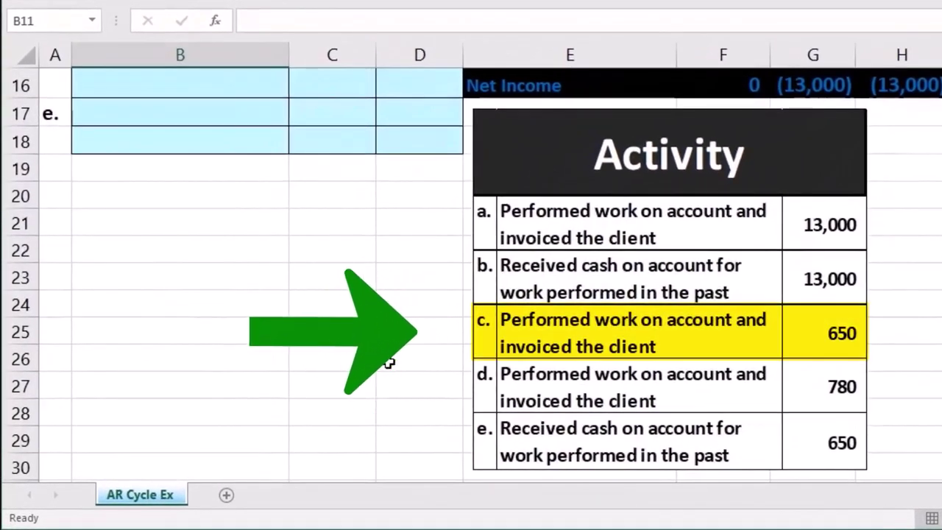
# Fill transaction c's debit account in B11 with Accounts Receivable, copied from E6 and pasted as values only.
pyautogui.scroll(4, 375, 372)
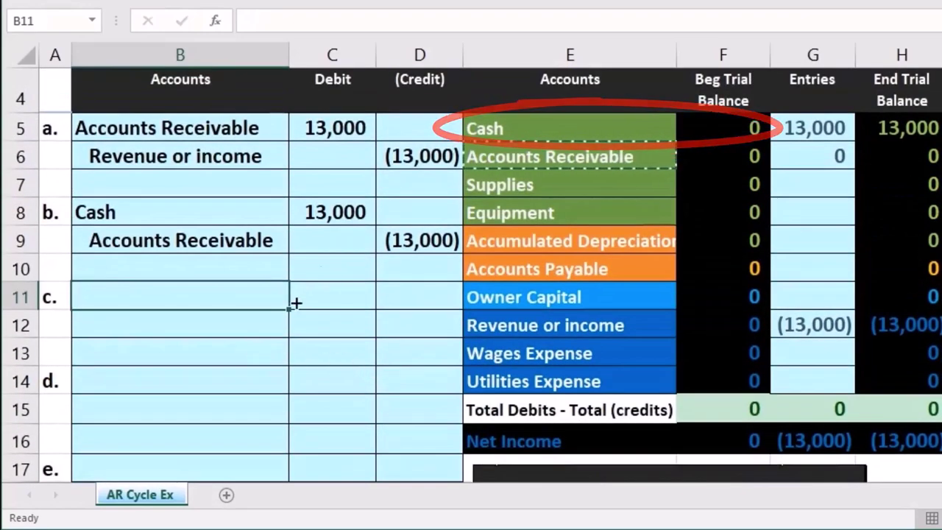
pyautogui.click(490, 128)
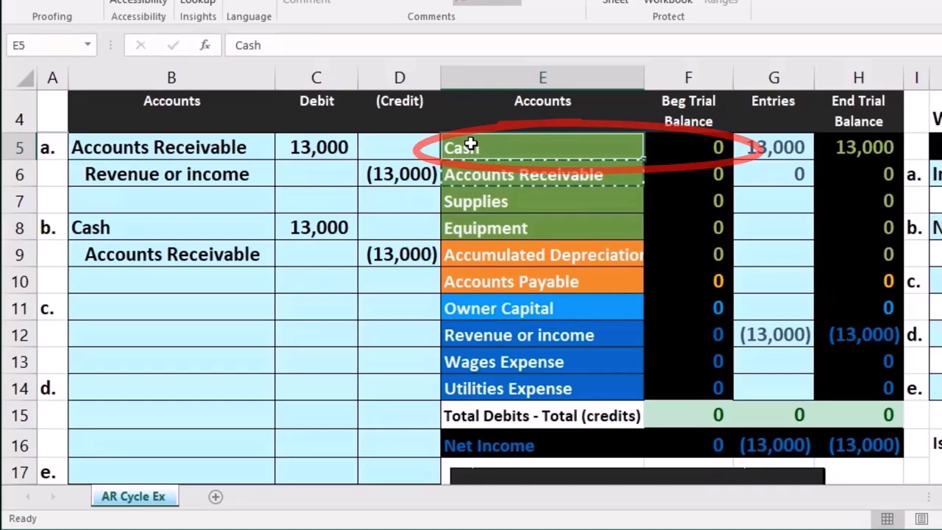
pyautogui.click(538, 171)
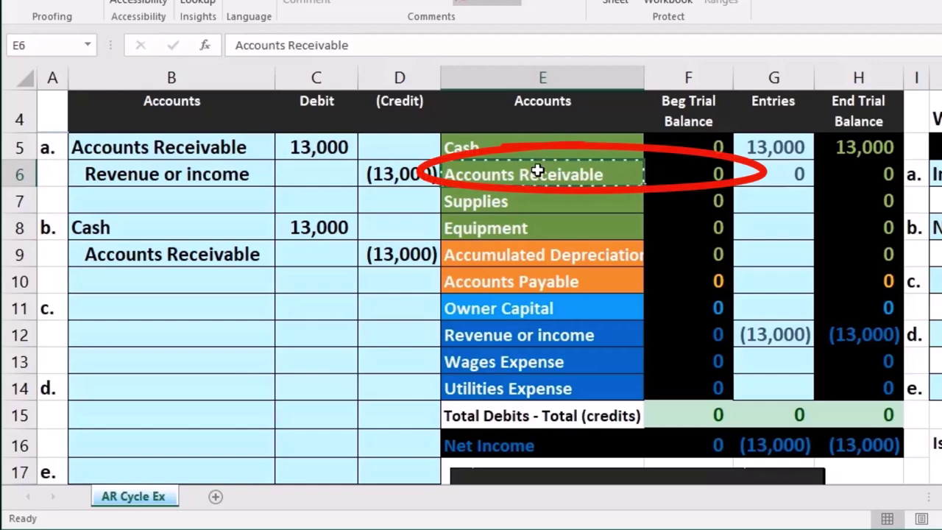
pyautogui.moveTo(538, 170)
pyautogui.mouseDown()
pyautogui.moveTo(719, 185)
pyautogui.moveTo(888, 164)
pyautogui.moveTo(838, 168)
pyautogui.mouseUp()
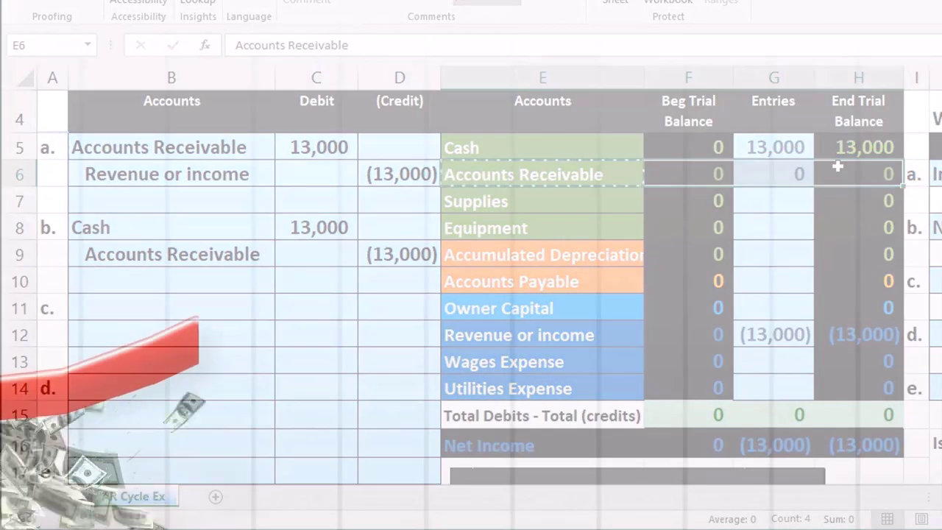
pyautogui.click(543, 173)
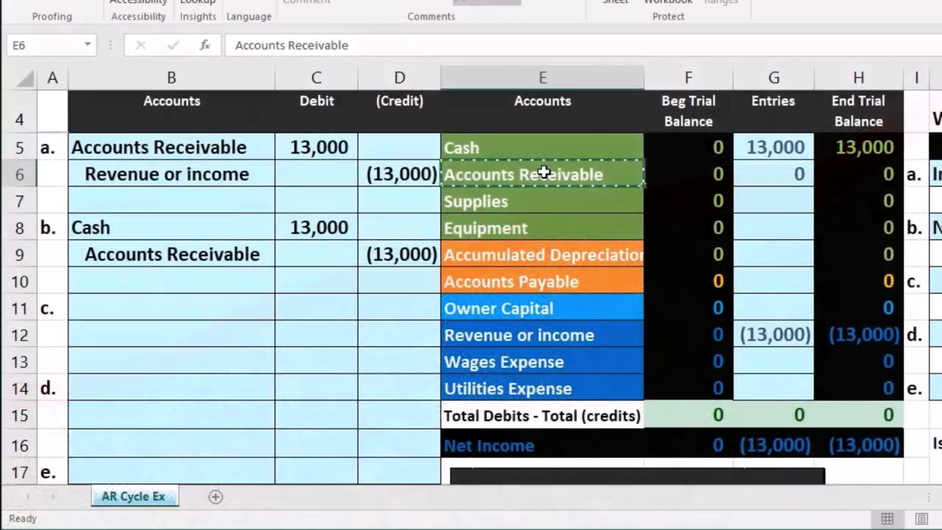
pyautogui.rightClick(545, 174)
pyautogui.click(558, 204)
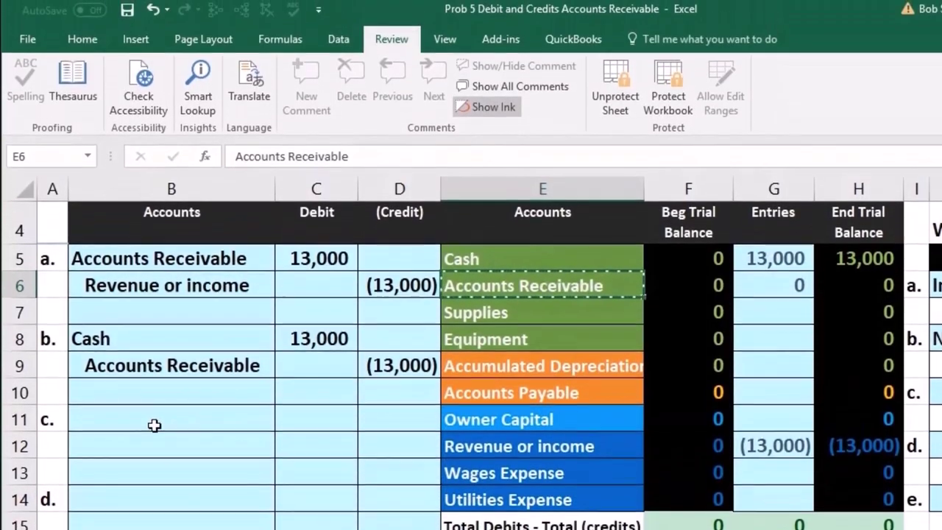
pyautogui.click(151, 425)
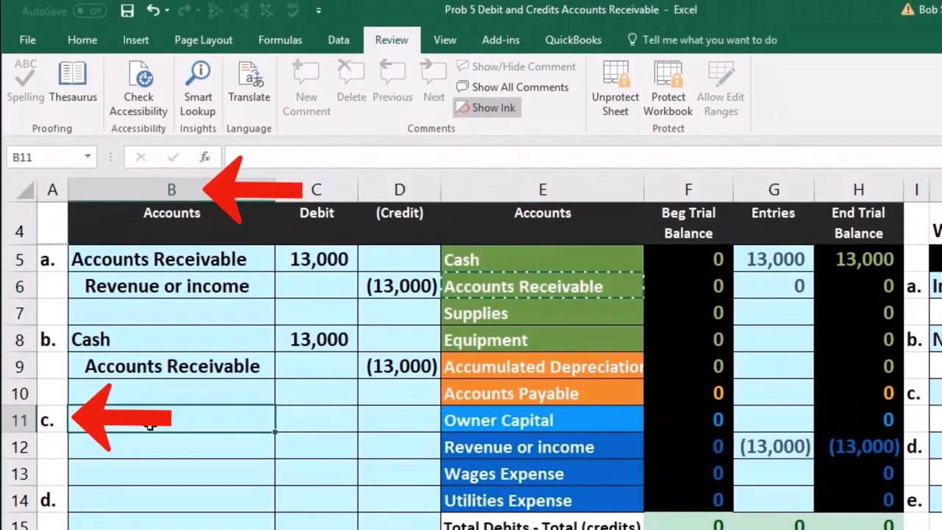
pyautogui.rightClick(150, 425)
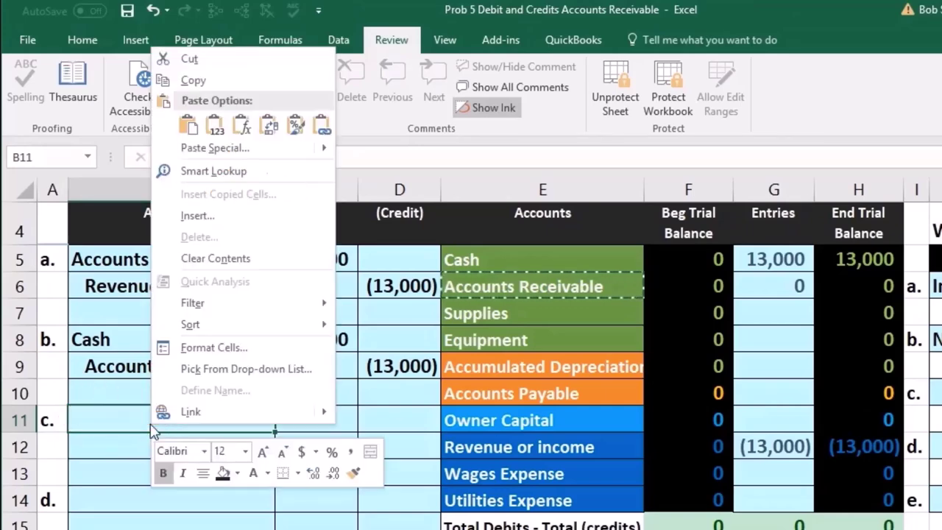
pyautogui.click(214, 126)
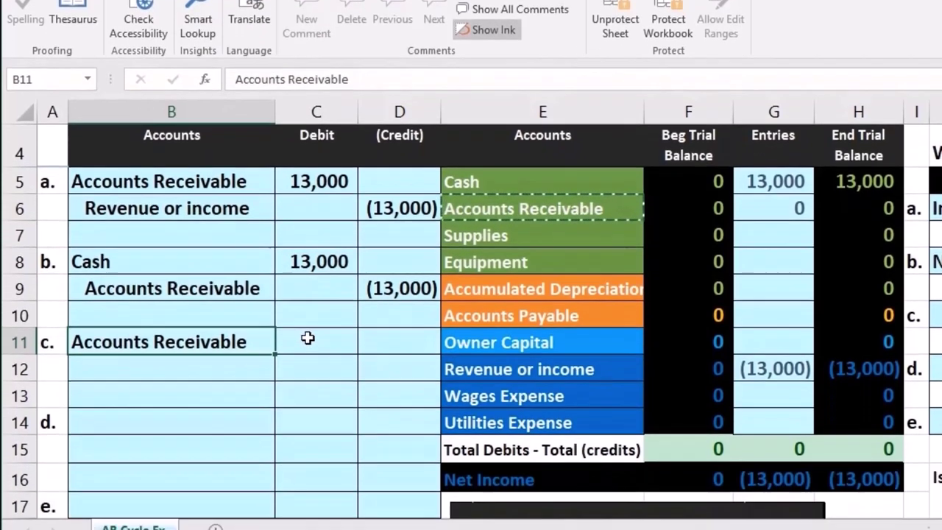
# Check transaction c's amount in the Activity list and enter 650 as its debit in C11.
pyautogui.click(307, 382)
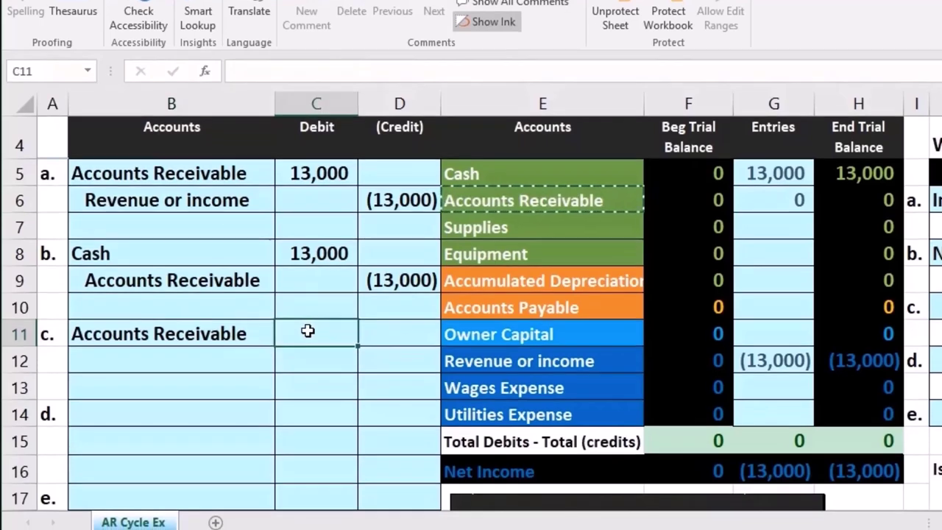
pyautogui.scroll(-4, 308, 331)
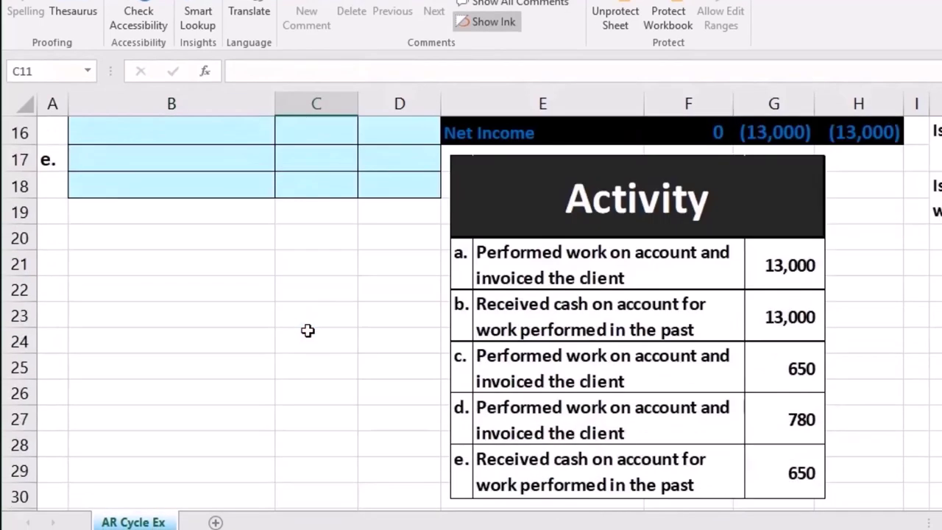
pyautogui.scroll(4, 308, 330)
pyautogui.write('650')
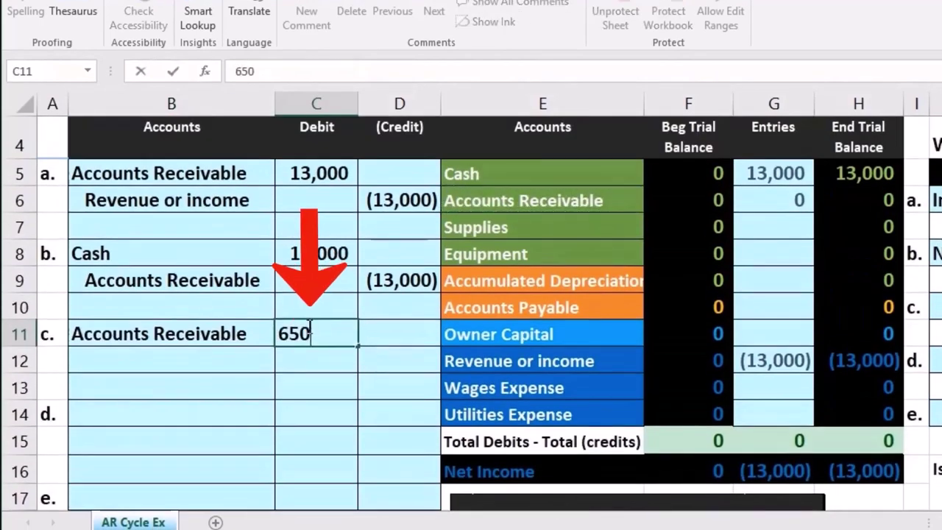
pyautogui.press('Return')
# Enter transaction c's credit in D12 as the negative of the debit, with the formula -C11.
pyautogui.press('Right')
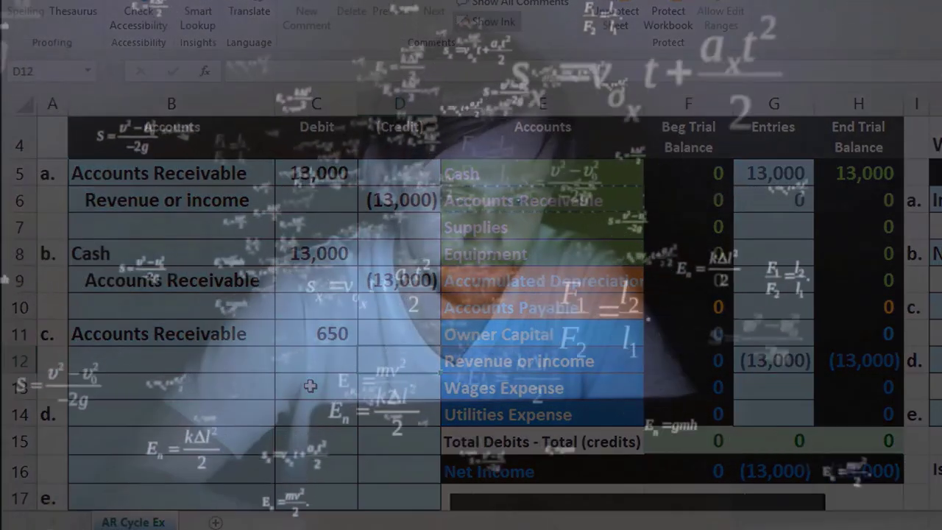
pyautogui.write('-')
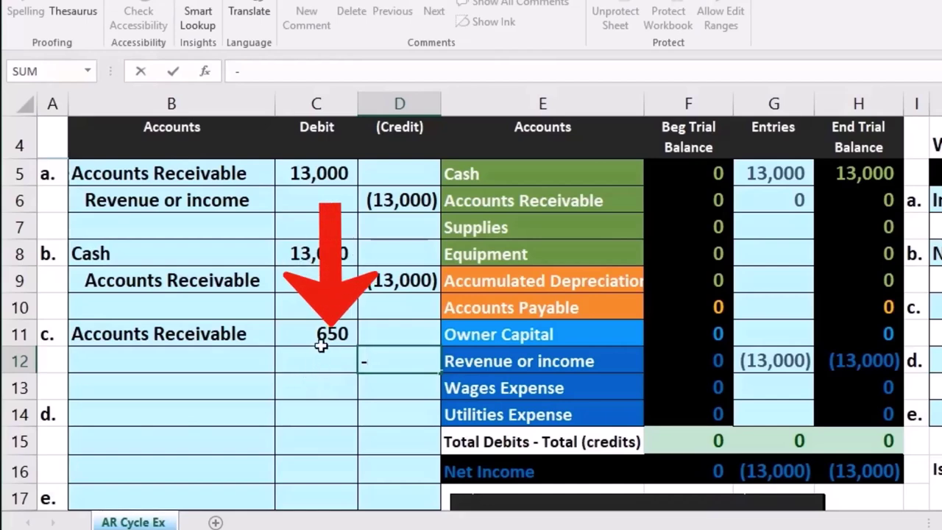
pyautogui.click(321, 334)
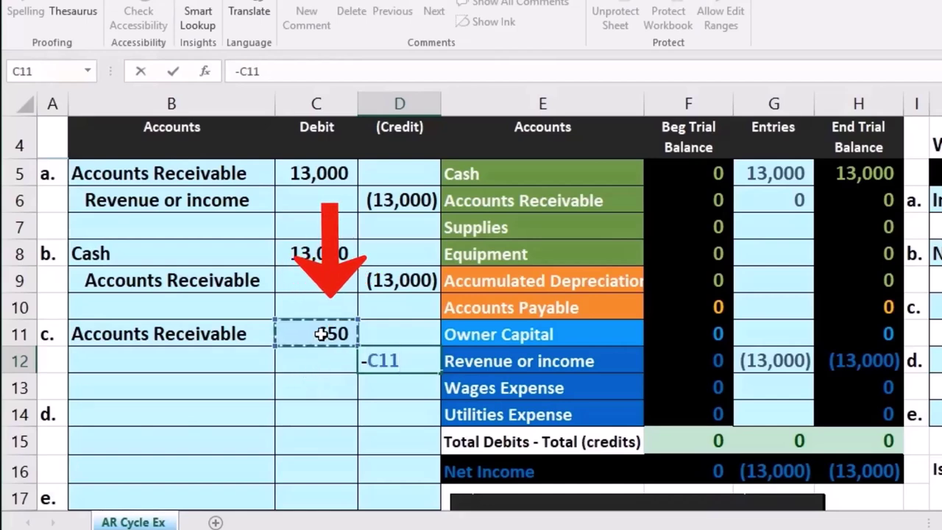
pyautogui.press('Return')
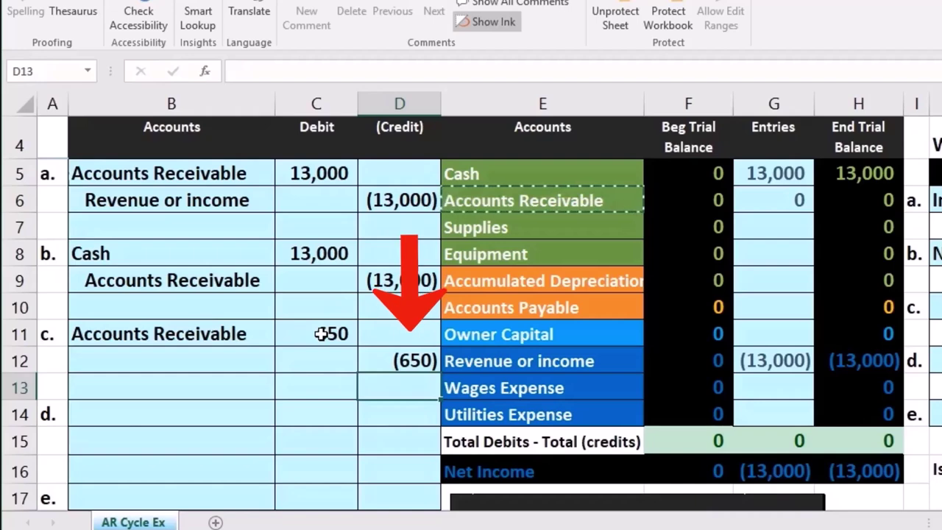
# Fill transaction c's credit account in B12 with Revenue or income, copied from E12 and pasted as values only.
pyautogui.click(221, 363)
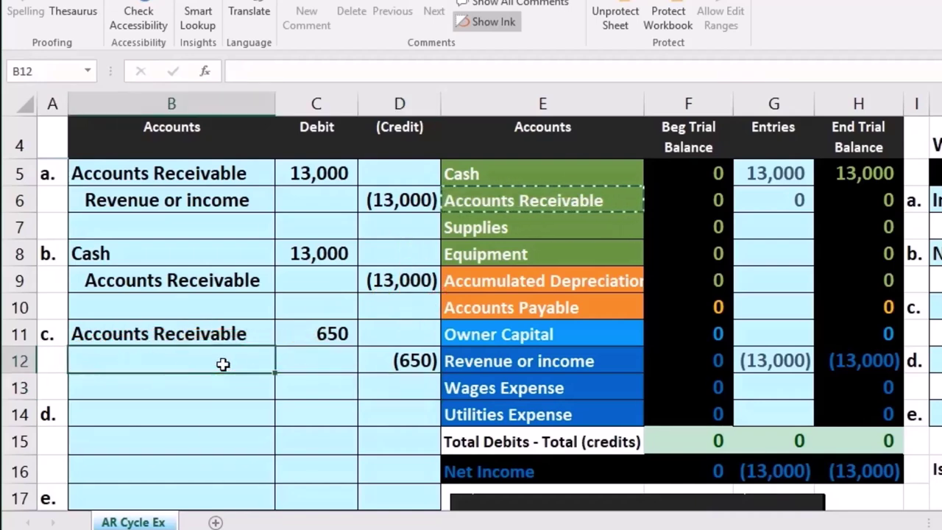
pyautogui.click(305, 333)
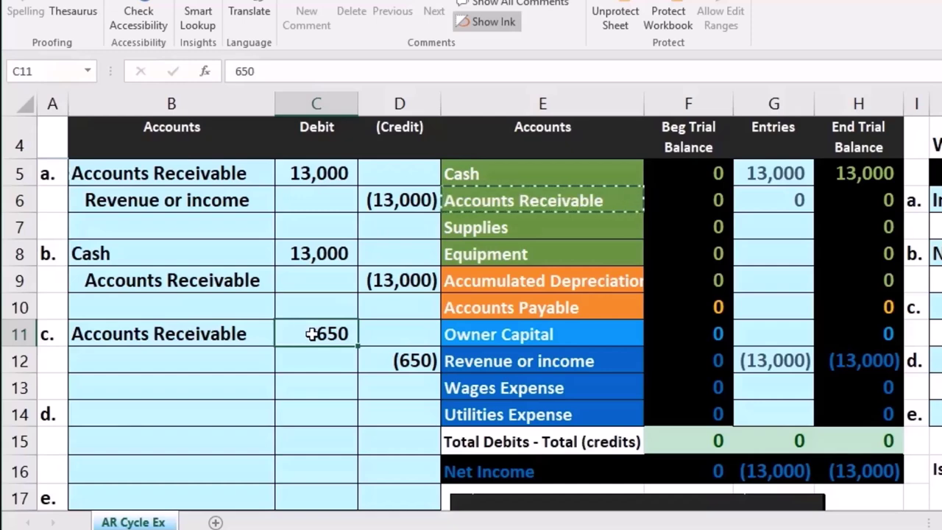
pyautogui.click(579, 362)
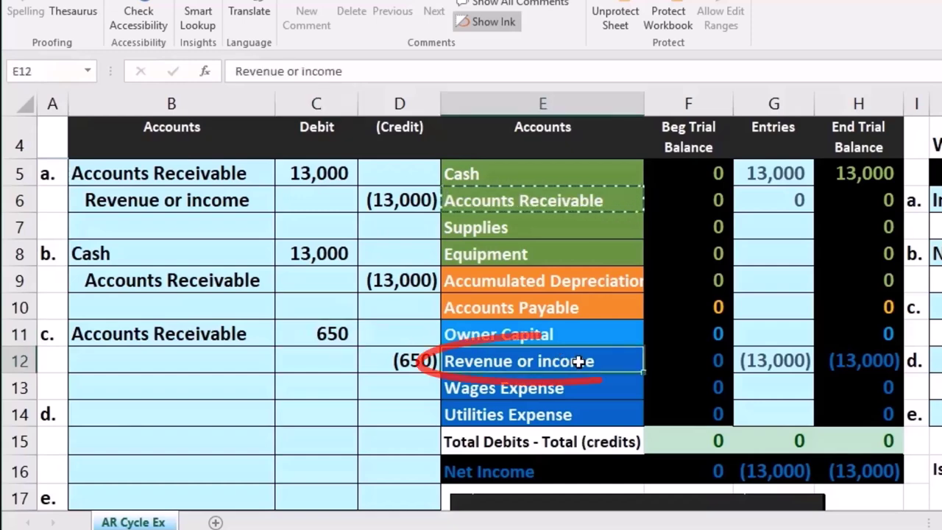
pyautogui.rightClick(580, 361)
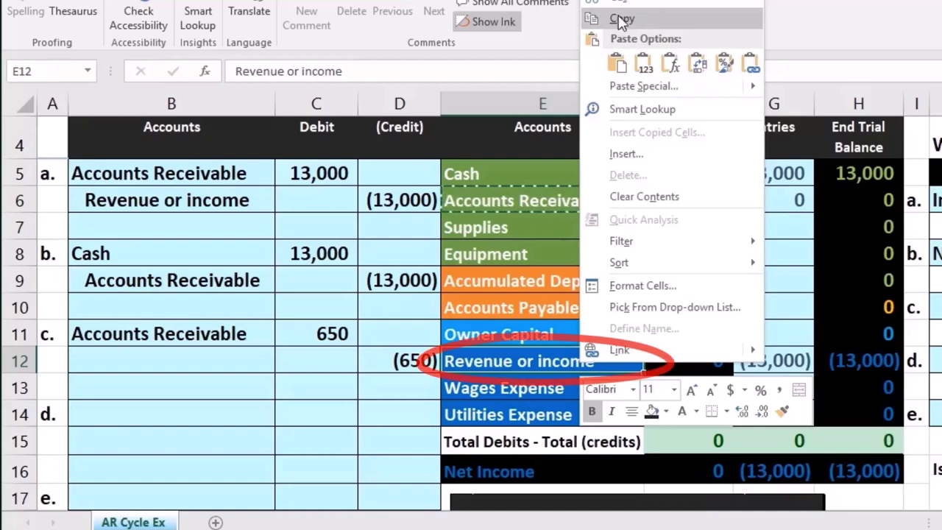
pyautogui.click(619, 17)
pyautogui.click(204, 357)
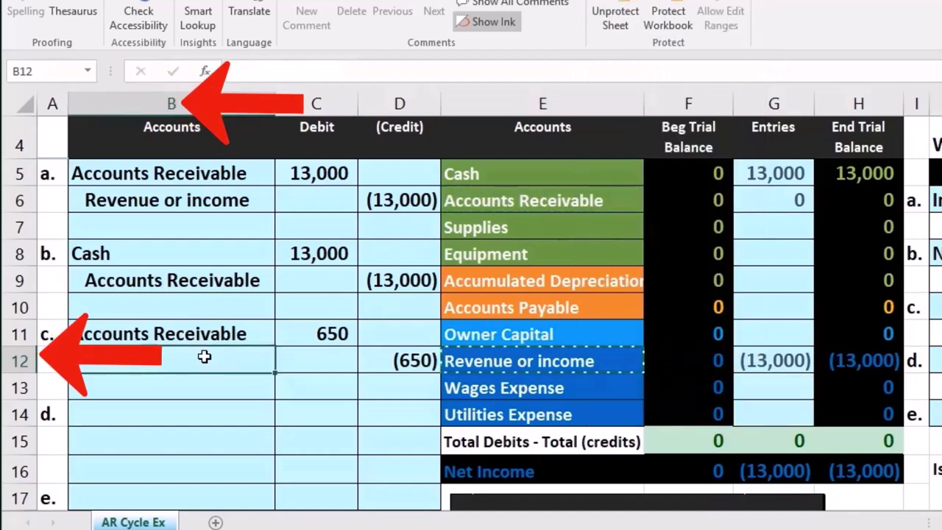
pyautogui.rightClick(203, 357)
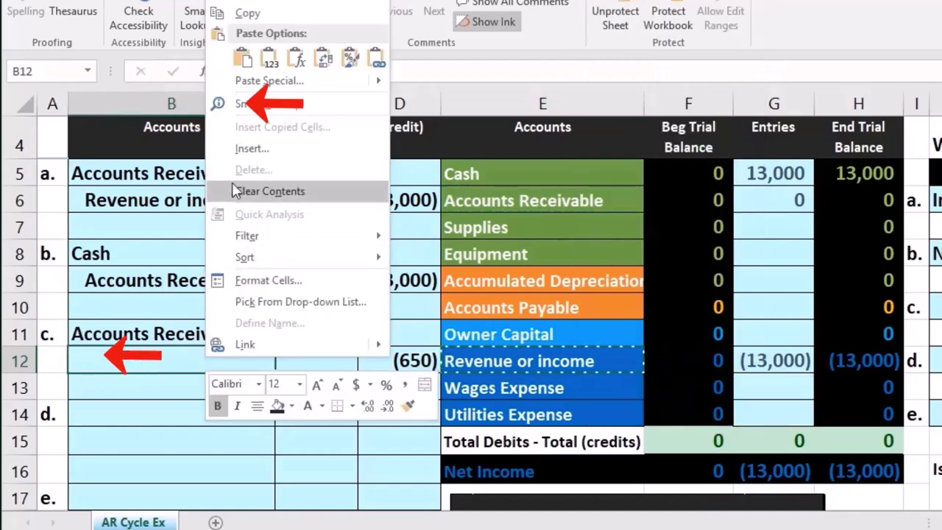
pyautogui.click(266, 65)
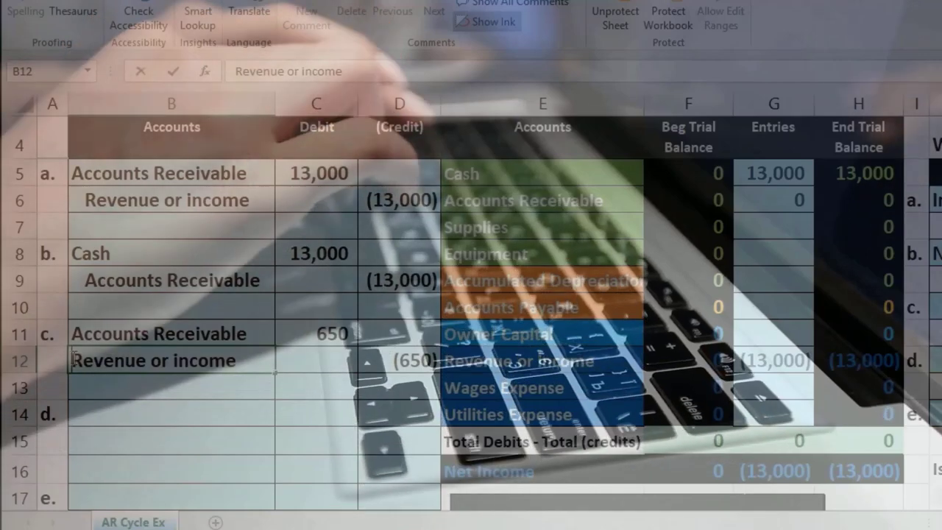
# Indent the credit account name Revenue or income in B12 by adding leading spaces before the text.
pyautogui.doubleClick(76, 358)
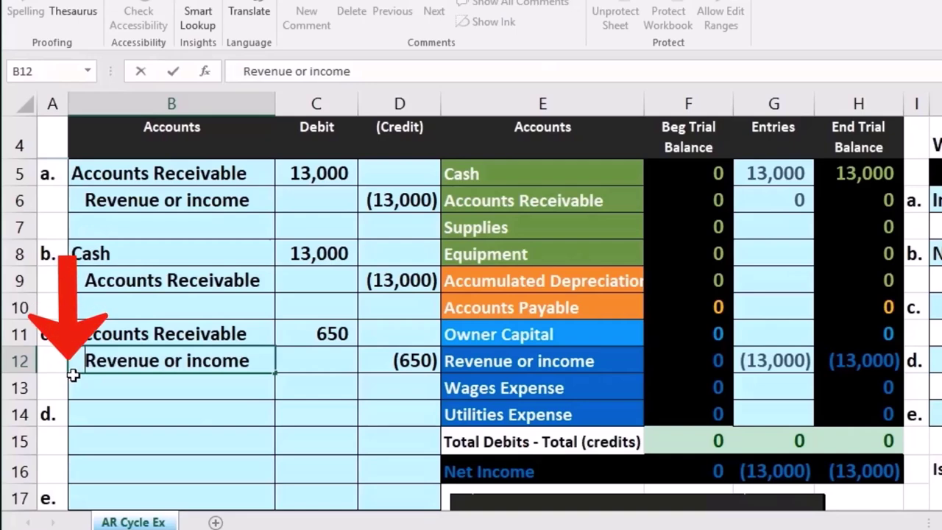
pyautogui.press('Return')
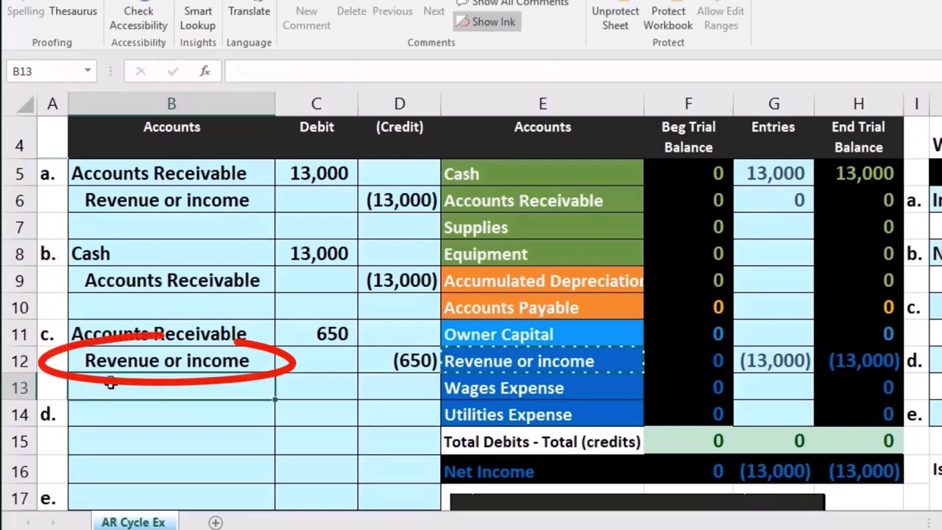
pyautogui.click(121, 365)
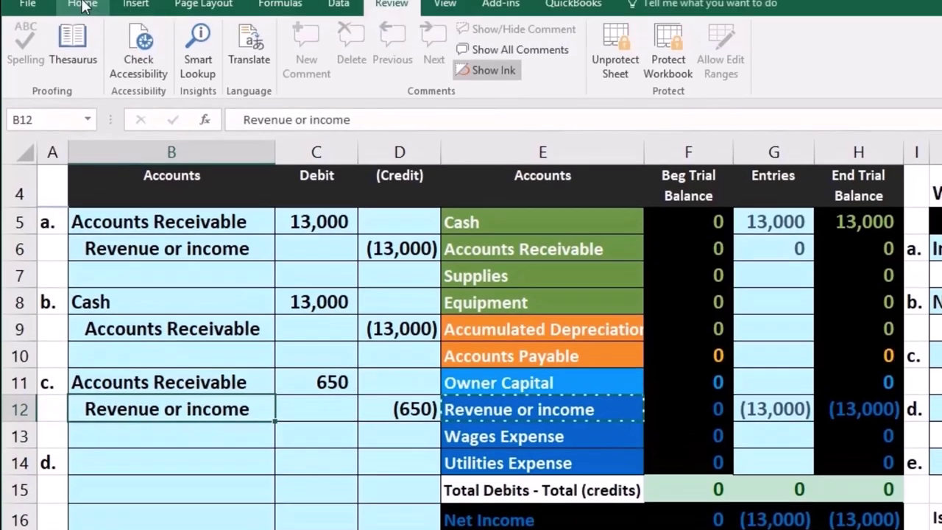
pyautogui.click(83, 6)
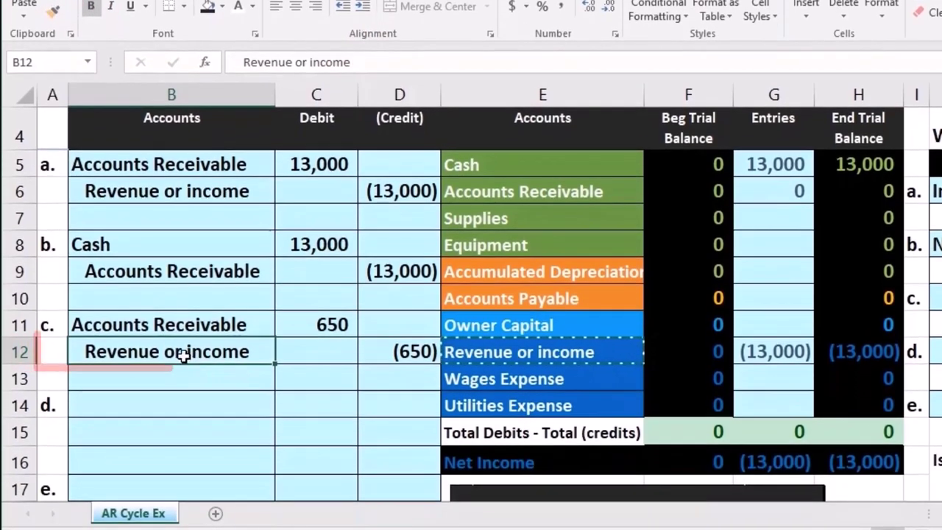
# Post transaction c's debit to Accounts Receivable by adding C11 to the Entries formula in G6, making it =C5+D9+C11.
pyautogui.moveTo(184, 355); pyautogui.dragTo(309, 335)
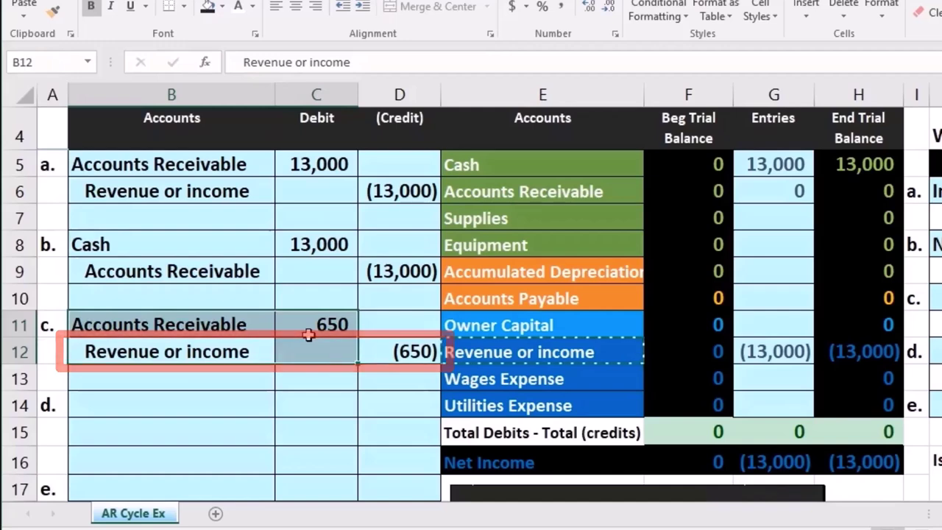
pyautogui.click(309, 335)
pyautogui.click(376, 357)
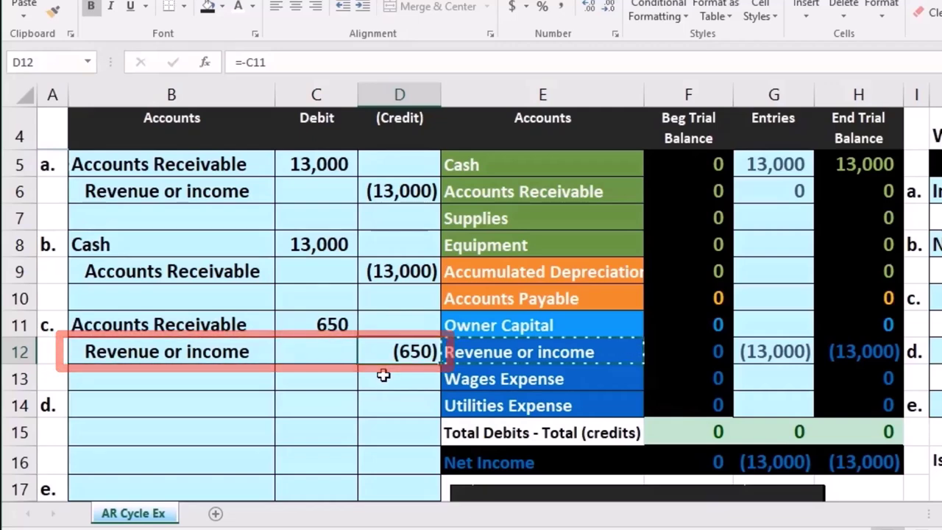
pyautogui.click(515, 357)
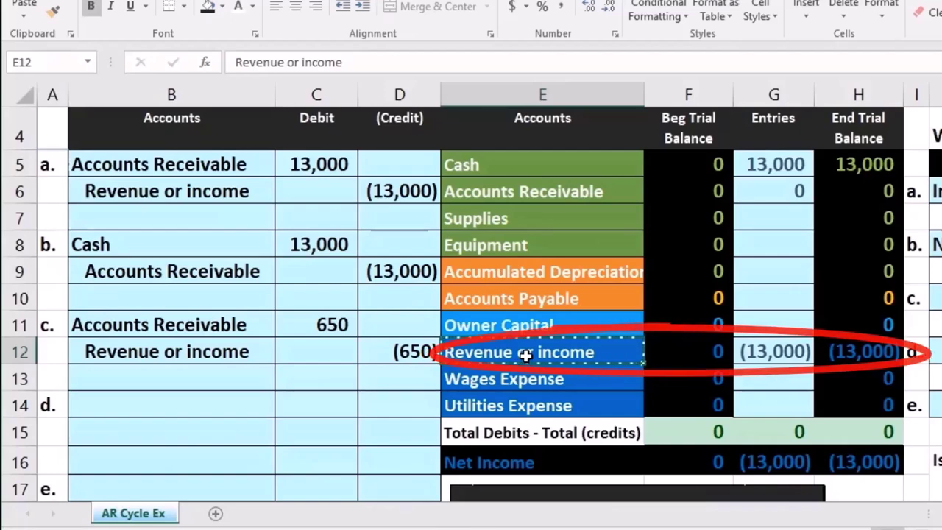
pyautogui.moveTo(200, 327); pyautogui.dragTo(308, 331)
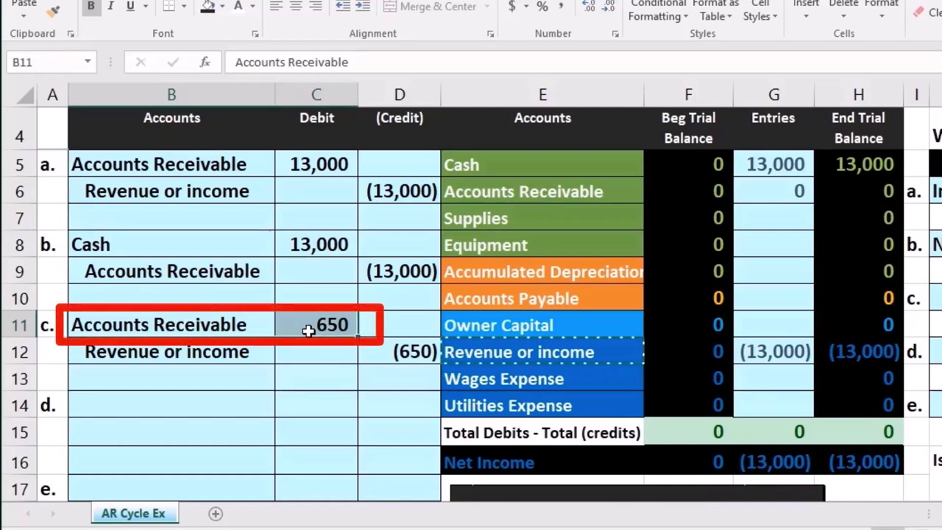
pyautogui.click(624, 193)
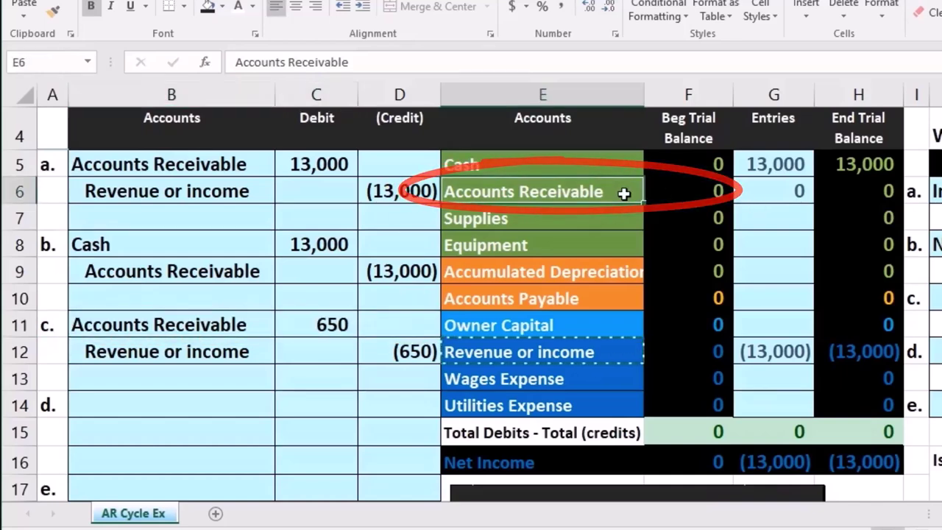
pyautogui.click(774, 190)
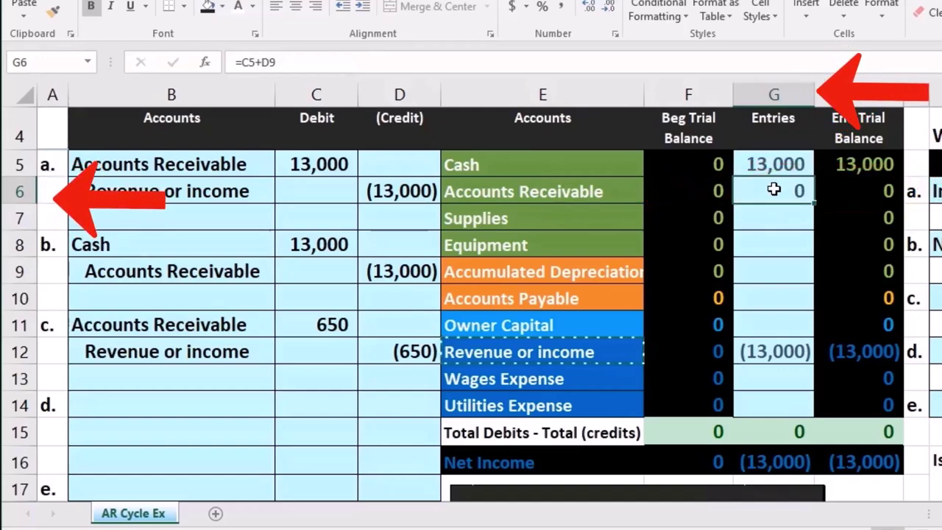
pyautogui.doubleClick(774, 190)
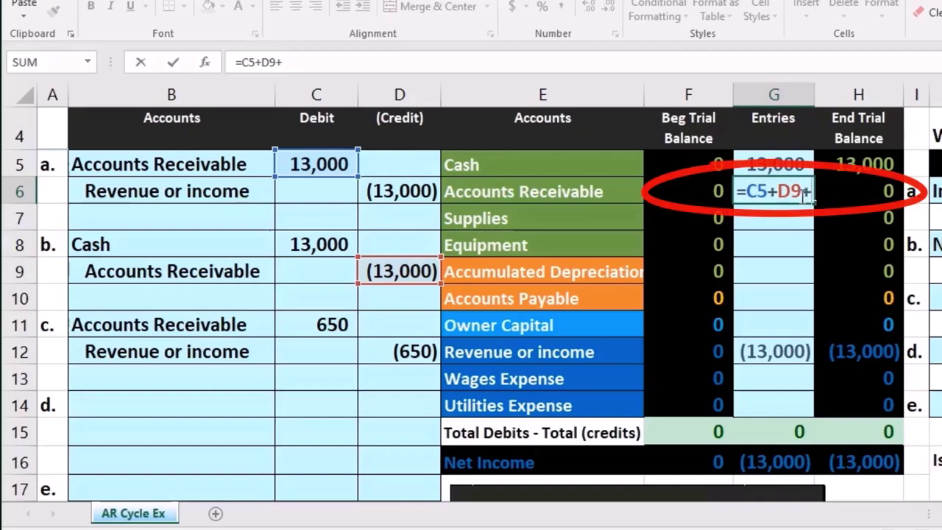
pyautogui.click(327, 324)
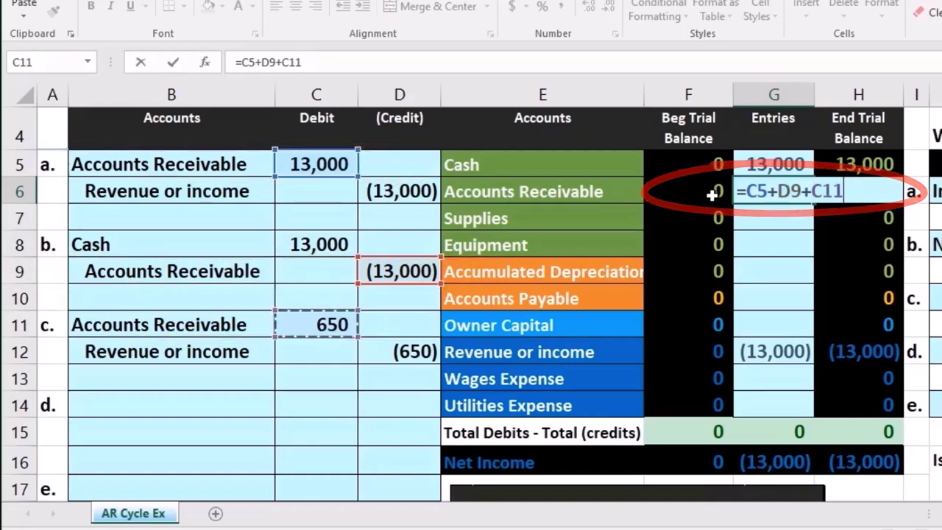
pyautogui.press('Return')
pyautogui.press('Up')
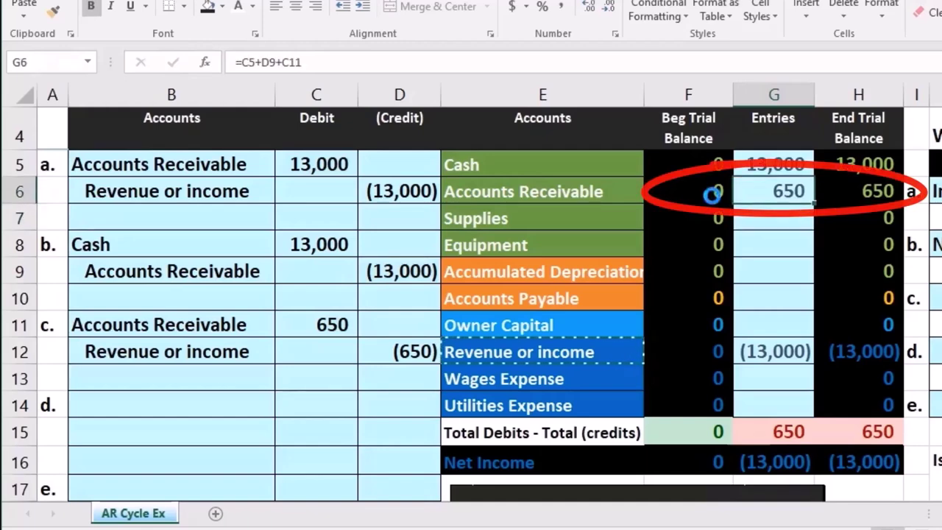
# Rebuild the Accounts Receivable formula in G6 from scratch as =C5+D9+C11, summing its amounts from transactions a, b and c.
pyautogui.press('Down')
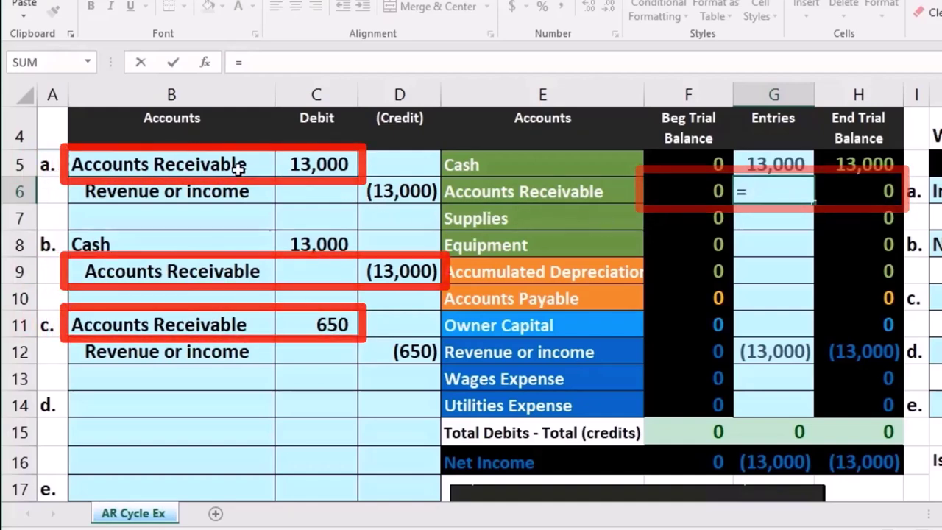
pyautogui.click(301, 164)
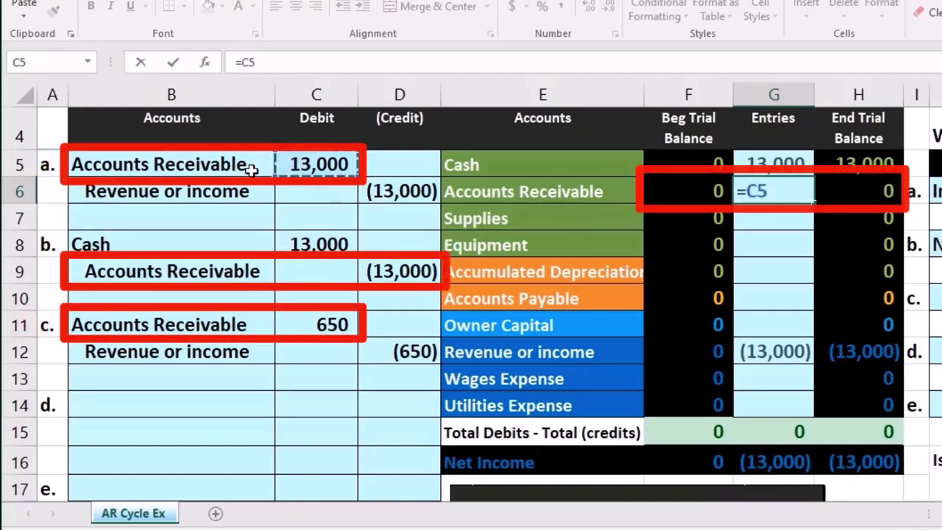
pyautogui.write('+')
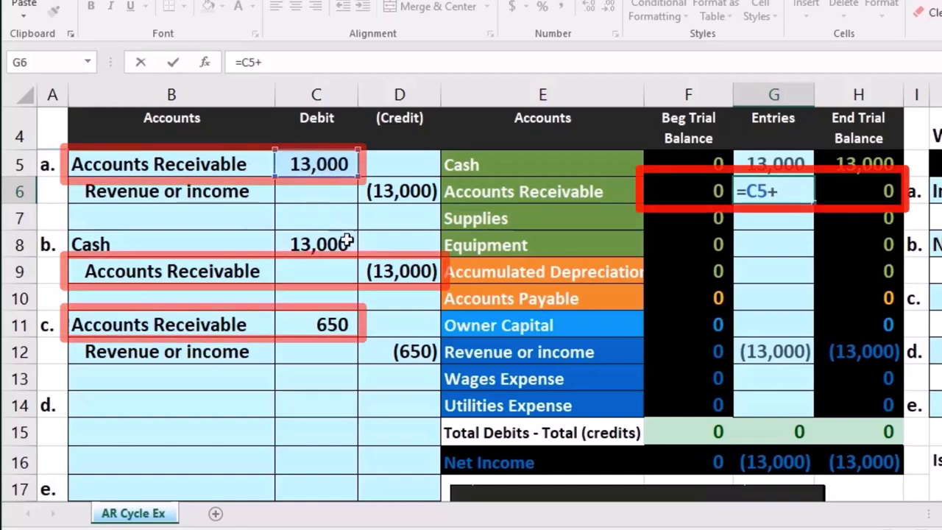
pyautogui.click(411, 265)
pyautogui.write('+')
pyautogui.click(335, 325)
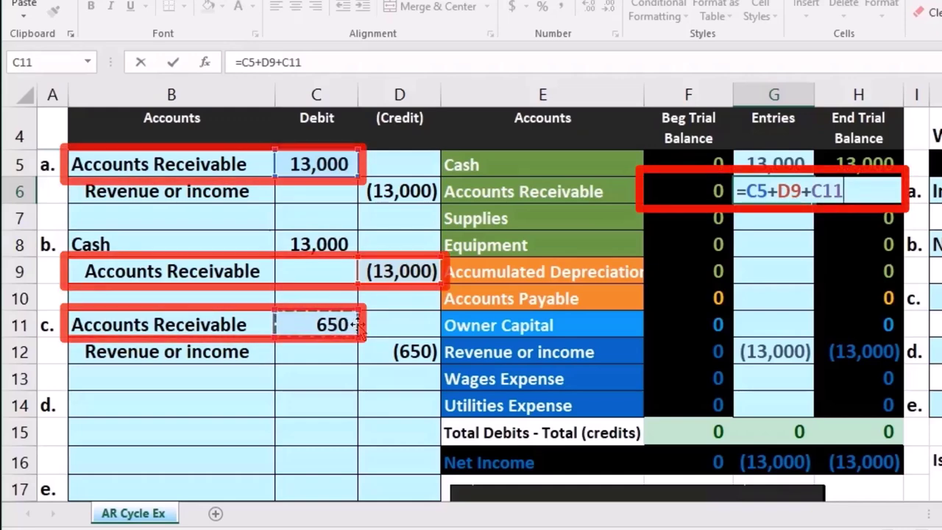
pyautogui.hotkey('ctrl', 'Return')
pyautogui.press('Return')
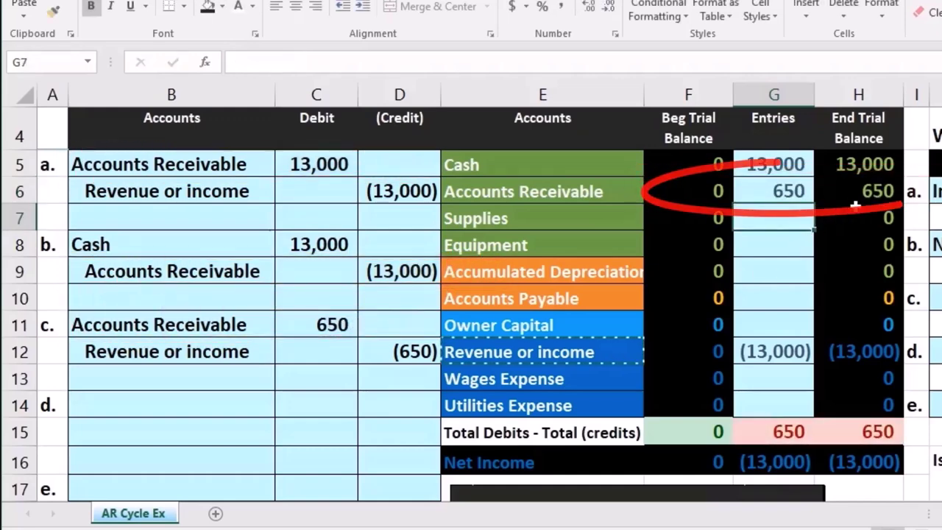
# Post transaction c's credit to Revenue or income by extending the Entries formula in G12 to =D6+D12.
pyautogui.click(856, 195)
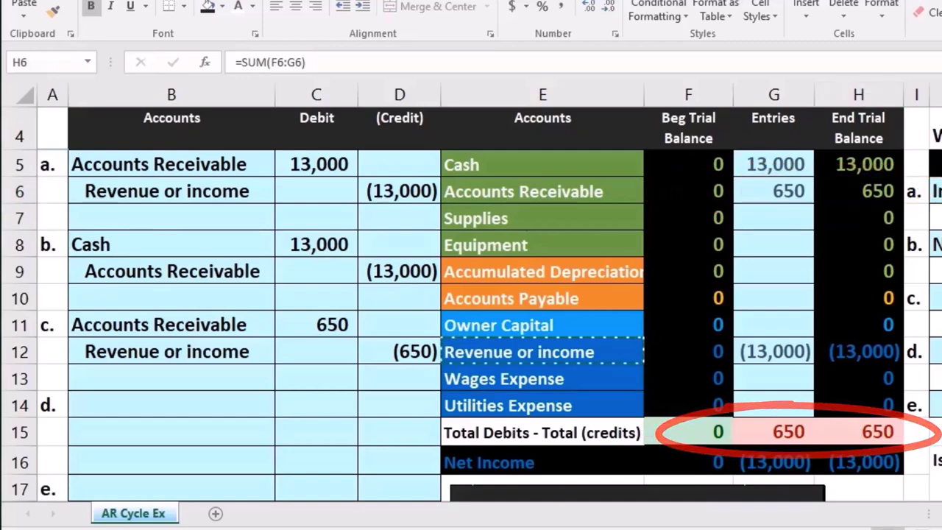
pyautogui.click(773, 349)
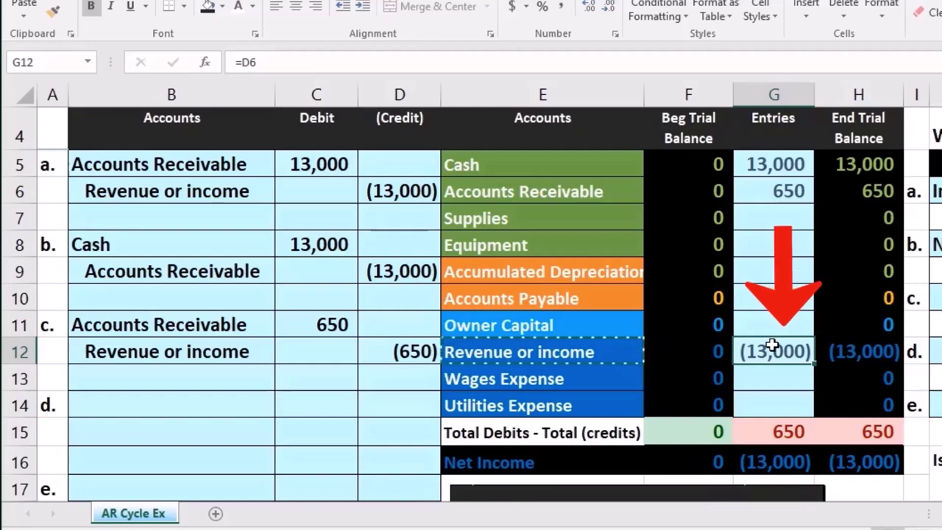
pyautogui.doubleClick(774, 356)
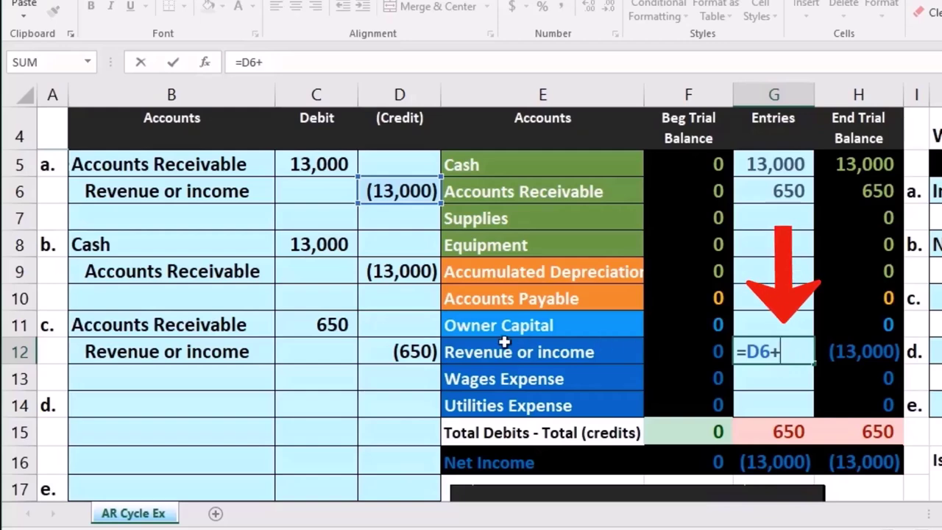
pyautogui.write('+')
pyautogui.click(414, 352)
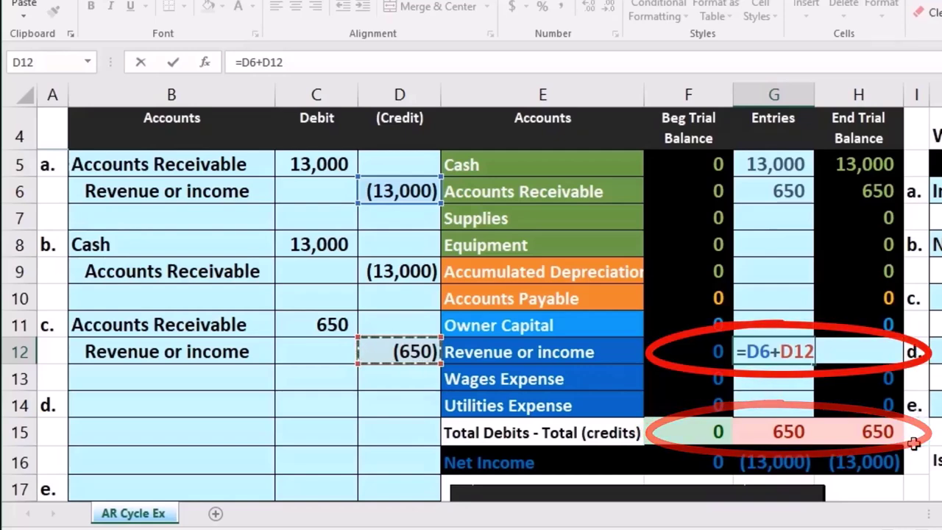
pyautogui.press('Return')
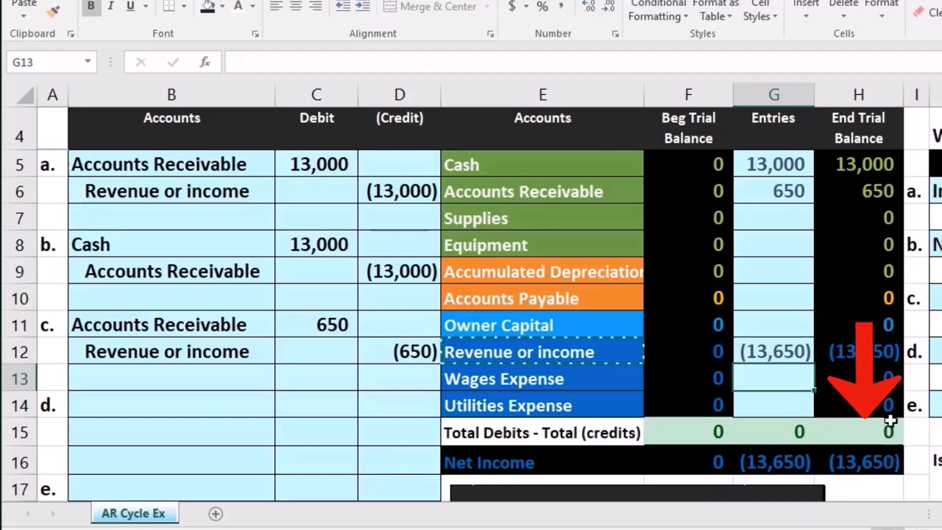
# Inspect the net income formula in H16 and the ending Revenue or income balance in H12.
pyautogui.click(883, 460)
pyautogui.doubleClick(884, 463)
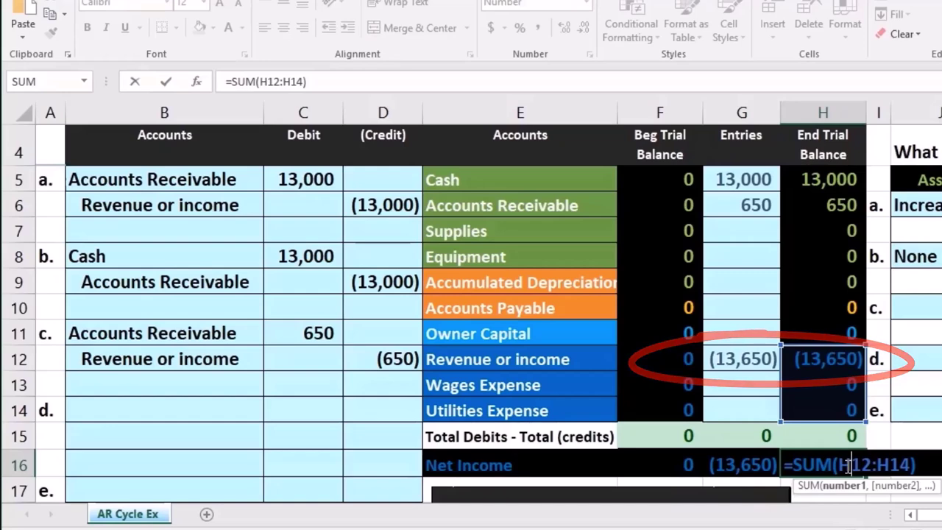
pyautogui.press('Return')
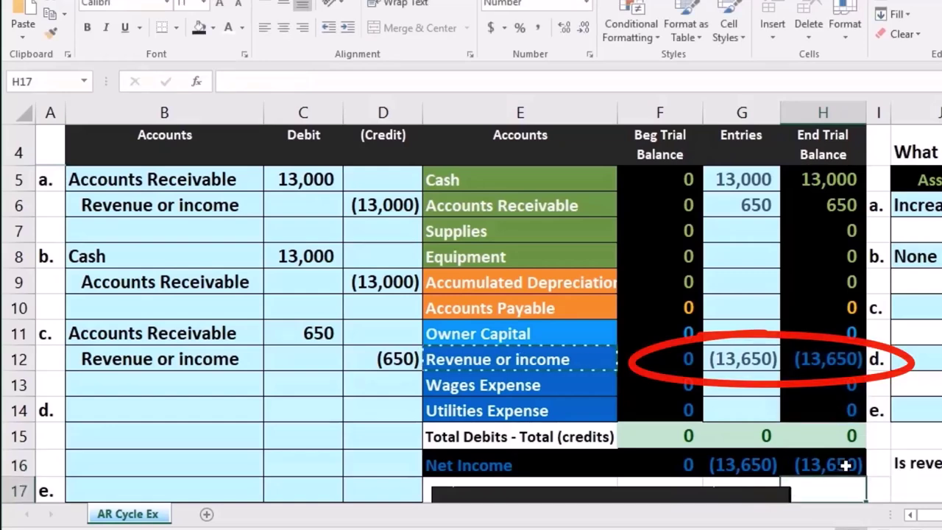
pyautogui.click(847, 466)
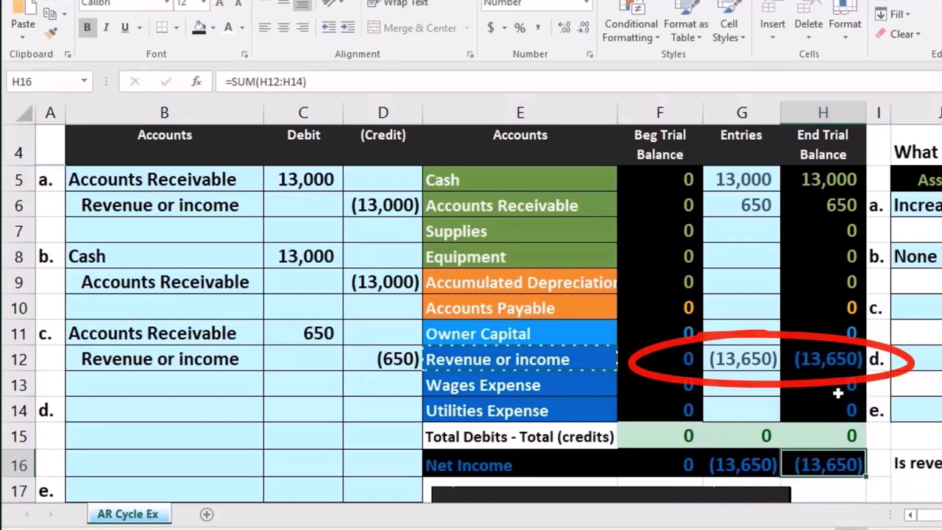
pyautogui.click(828, 360)
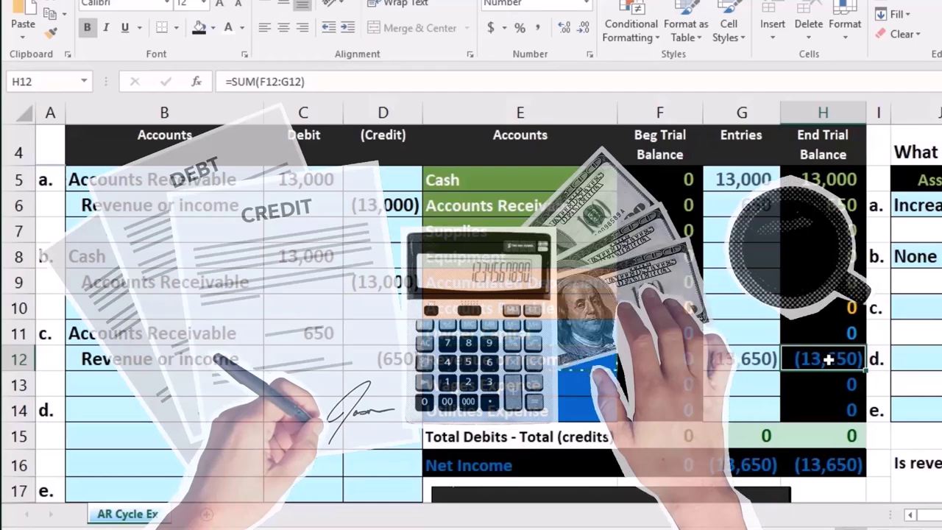
# Set transaction c's accounting equation effects to Increase for Assets, None for Liabilities and Increase for Owner's Equity.
pyautogui.press('Right')
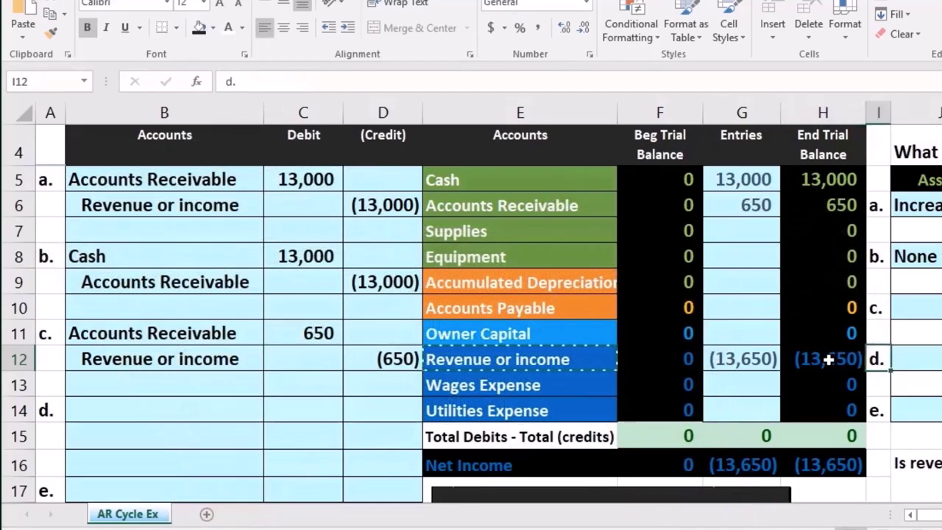
pyautogui.press('Right')
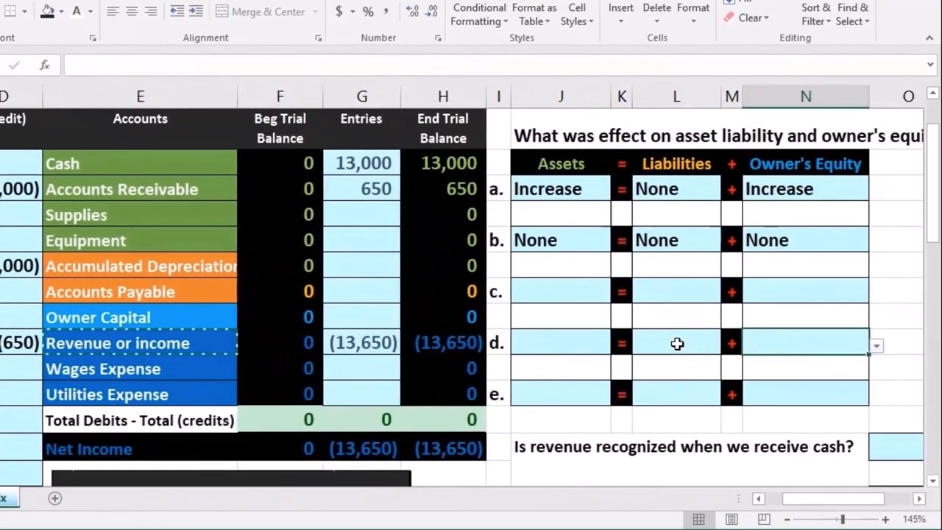
pyautogui.click(585, 299)
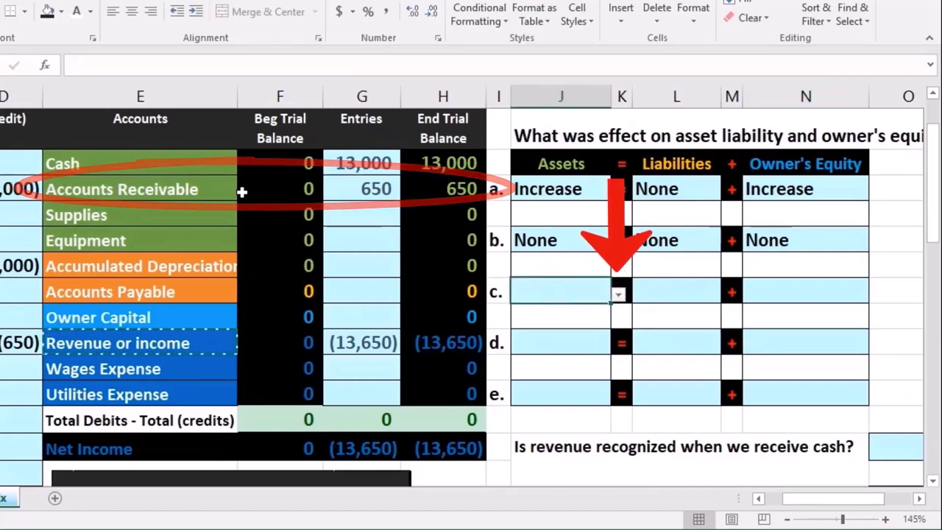
pyautogui.click(617, 293)
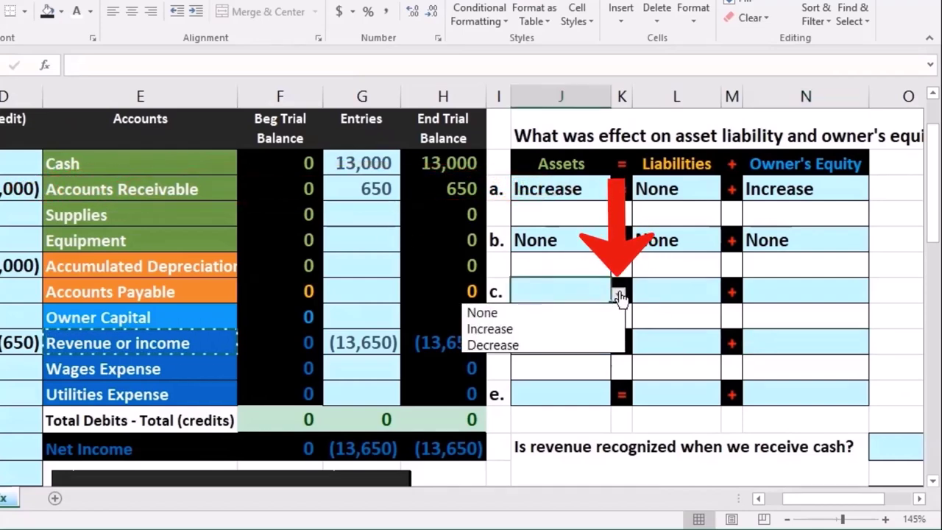
pyautogui.click(581, 332)
pyautogui.click(672, 295)
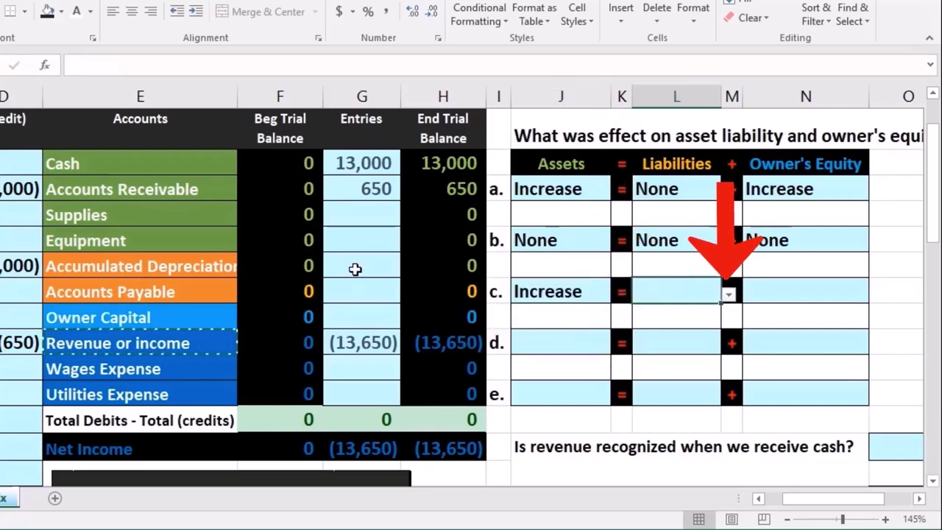
pyautogui.click(730, 295)
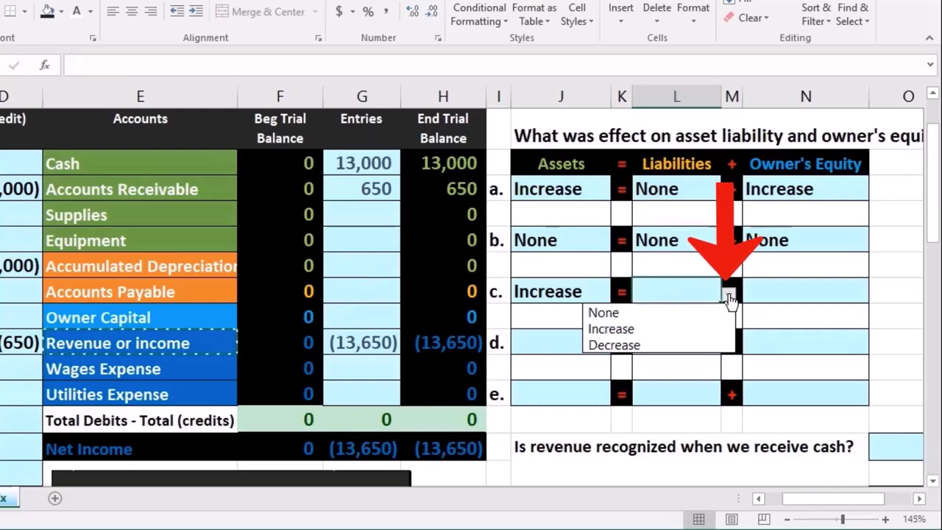
pyautogui.click(716, 317)
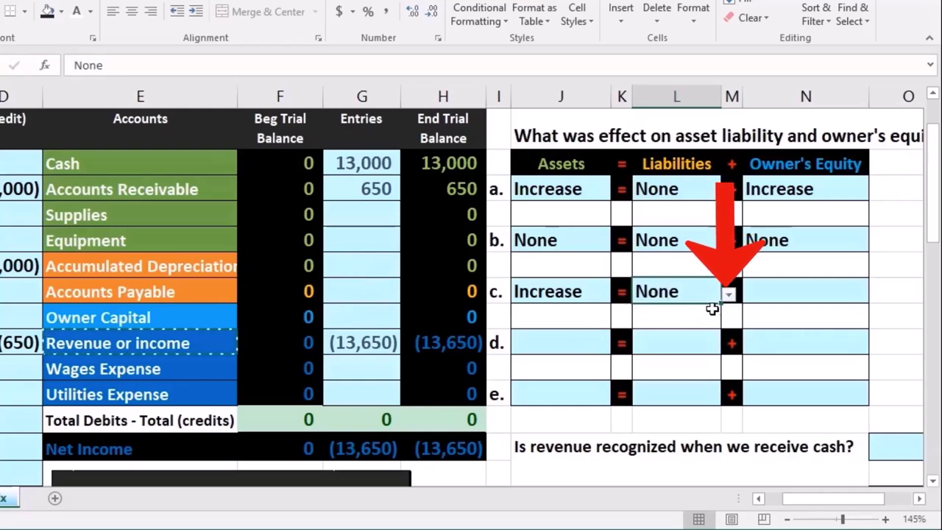
pyautogui.click(876, 297)
pyautogui.click(868, 327)
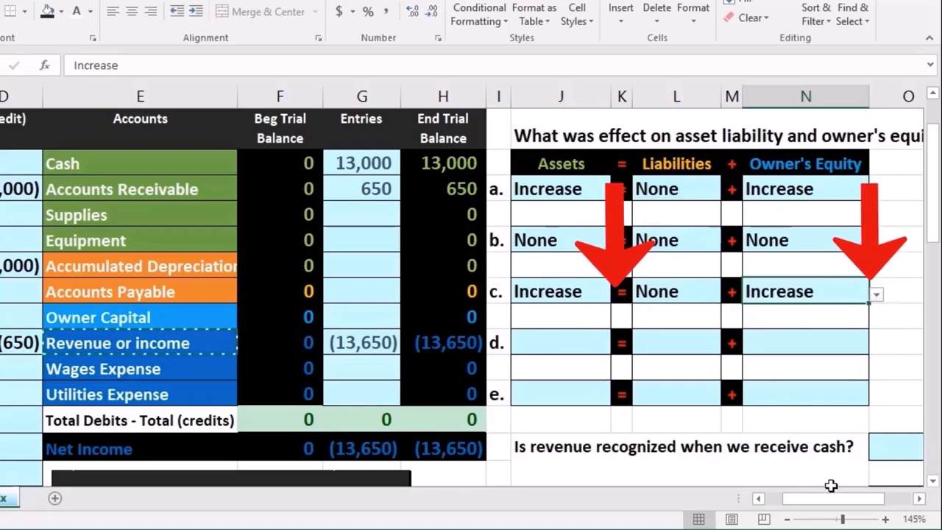
# Return to transaction d's journal entry rows and check its description and amount in the Activity list.
pyautogui.moveTo(830, 499); pyautogui.dragTo(801, 512)
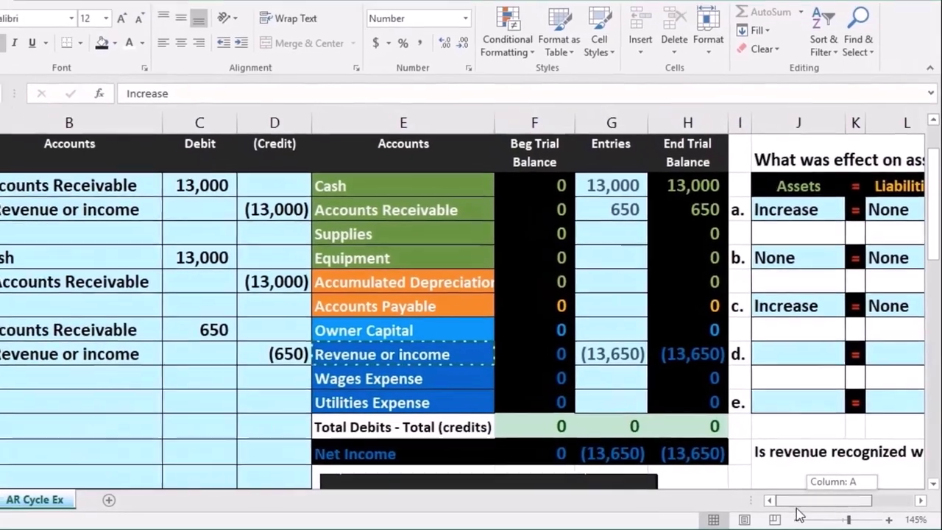
pyautogui.click(171, 398)
pyautogui.scroll(-1, 170, 397)
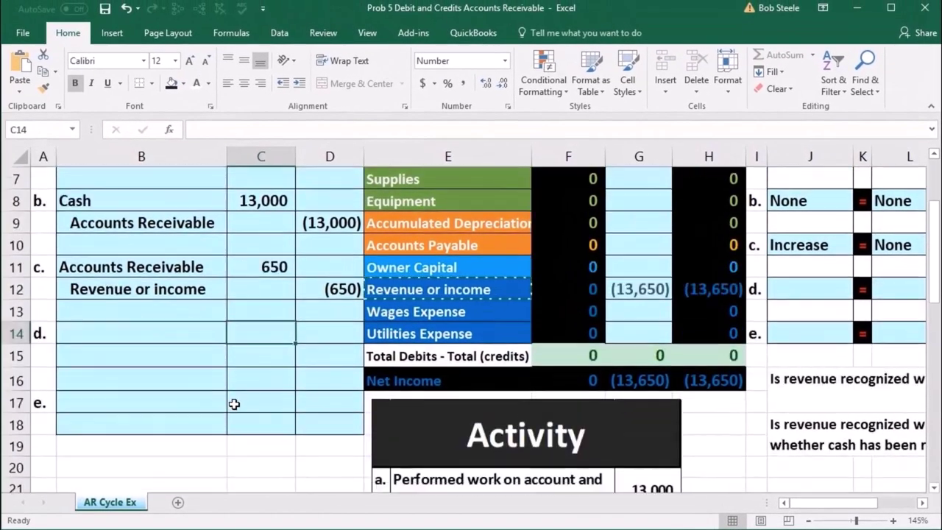
pyautogui.scroll(-3, 234, 404)
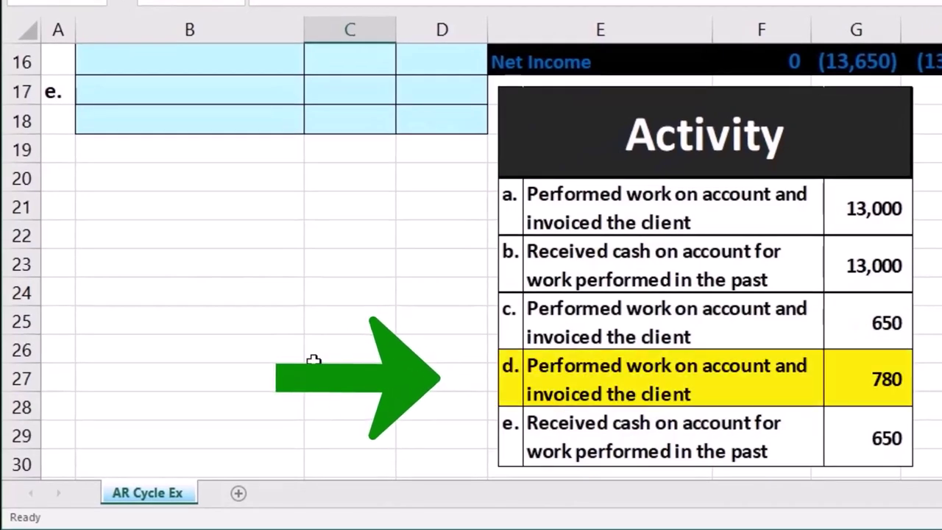
pyautogui.scroll(4, 314, 360)
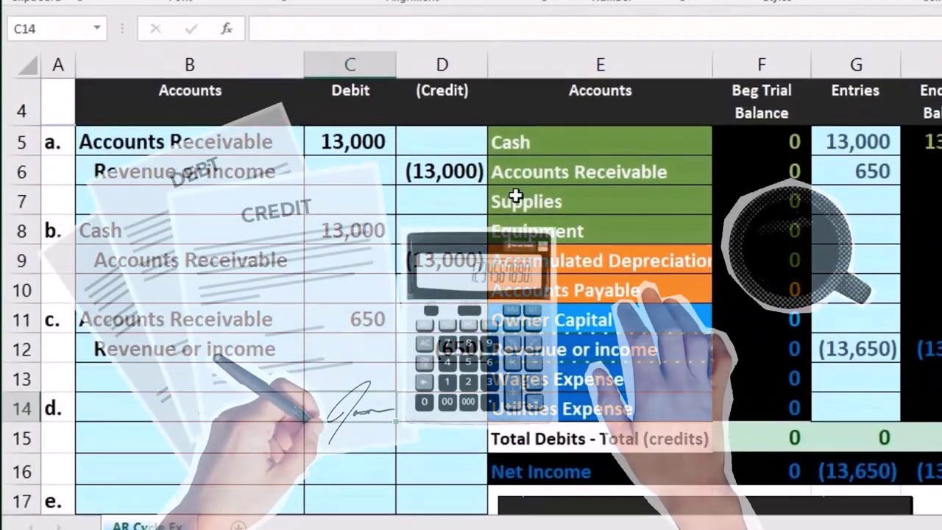
# Copy the Accounts Receivable account name from the trial balance and paste it as values into B14 for transaction d.
pyautogui.click(513, 175)
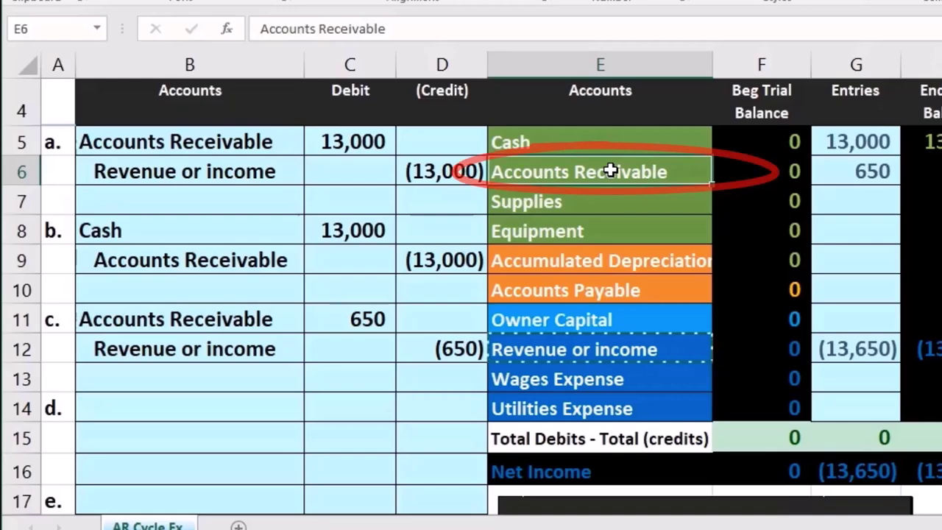
pyautogui.rightClick(611, 170)
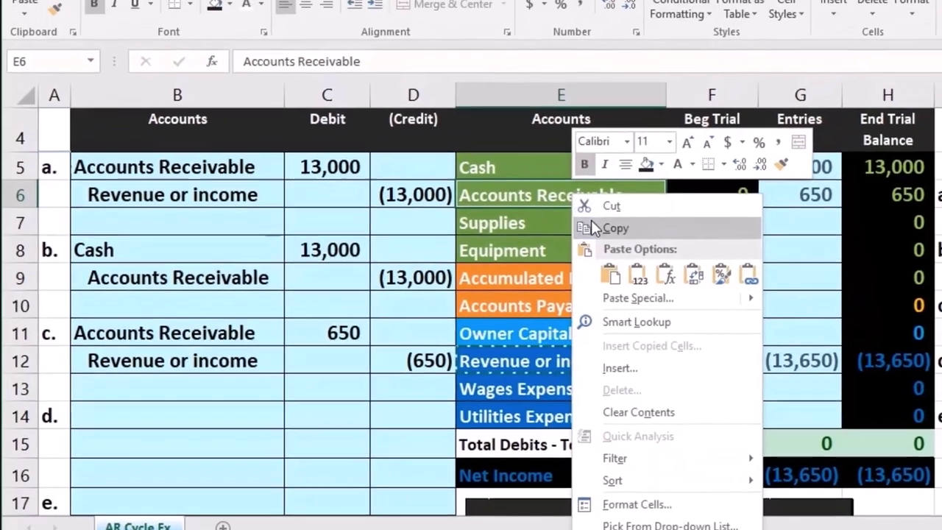
pyautogui.click(615, 229)
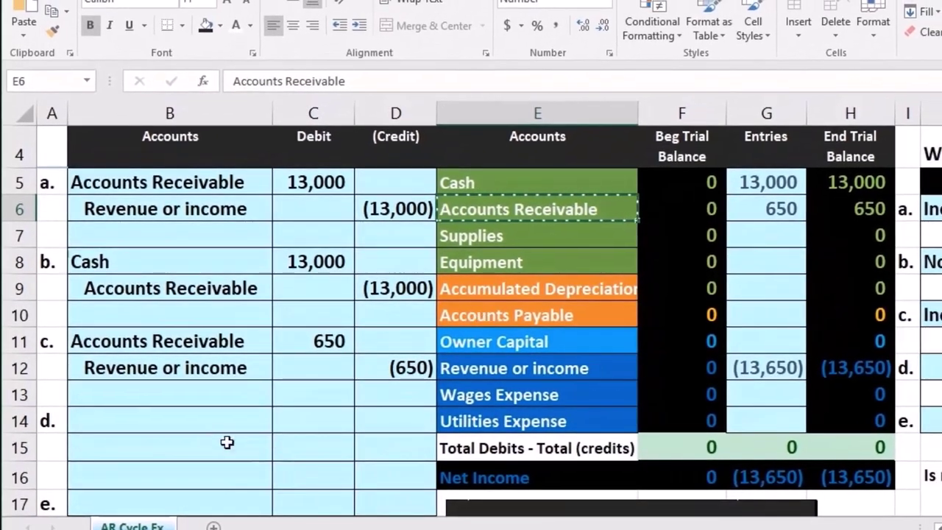
pyautogui.click(158, 422)
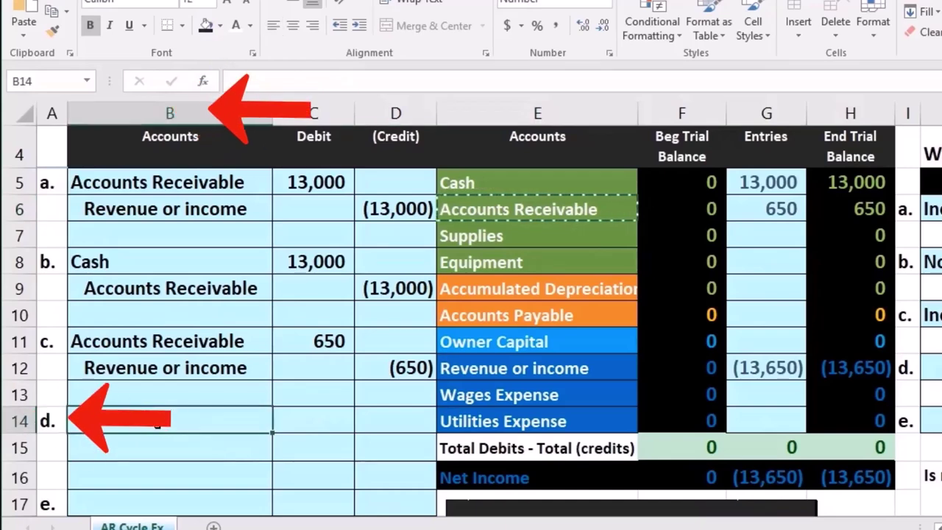
pyautogui.rightClick(158, 425)
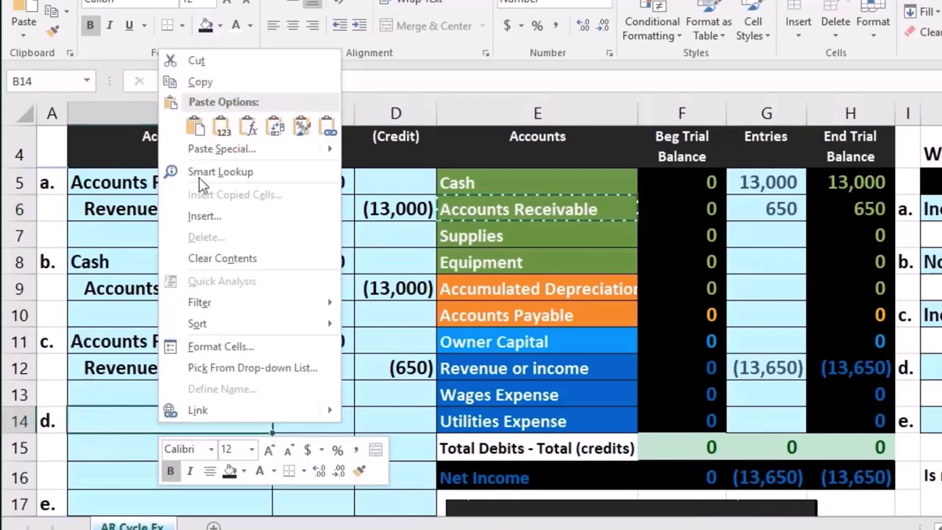
pyautogui.click(222, 128)
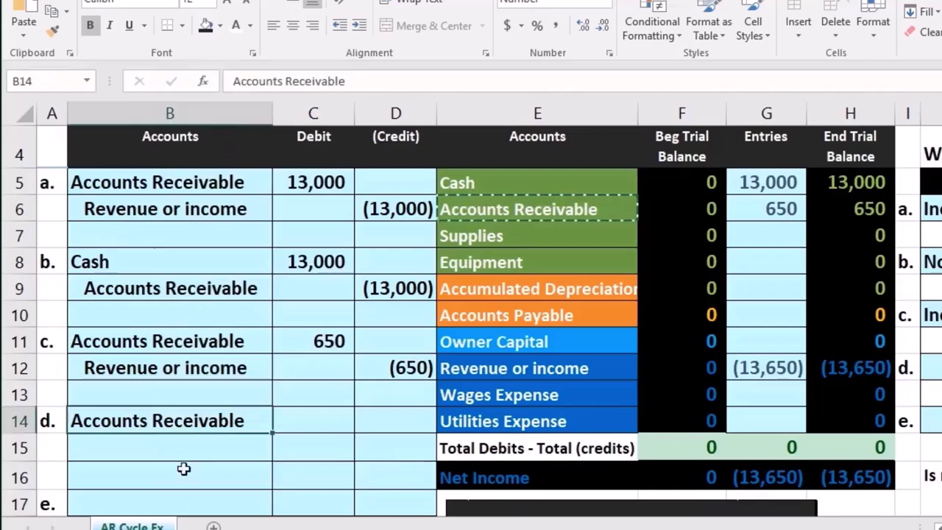
# Check transaction d's amount in the Activity list and enter 780 as the Accounts Receivable debit in C14.
pyautogui.scroll(-4, 468, 459)
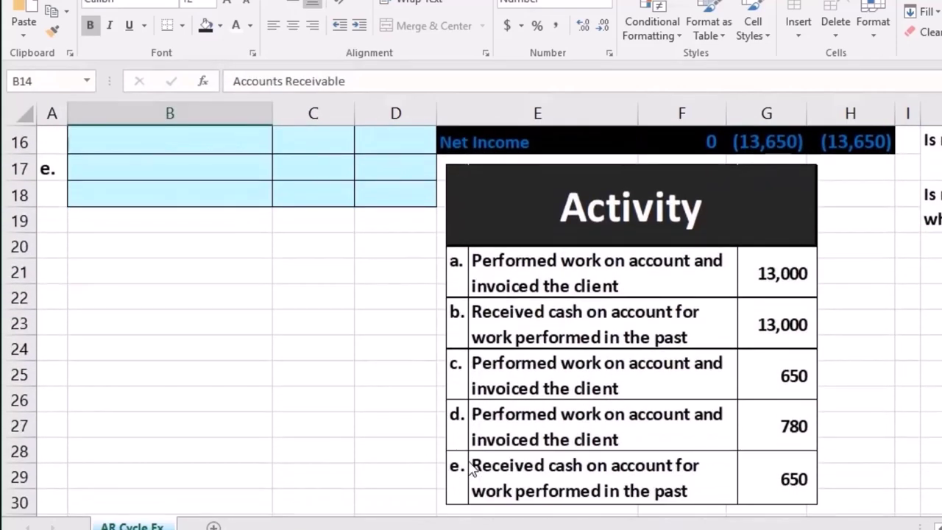
pyautogui.scroll(4, 472, 468)
pyautogui.click(309, 417)
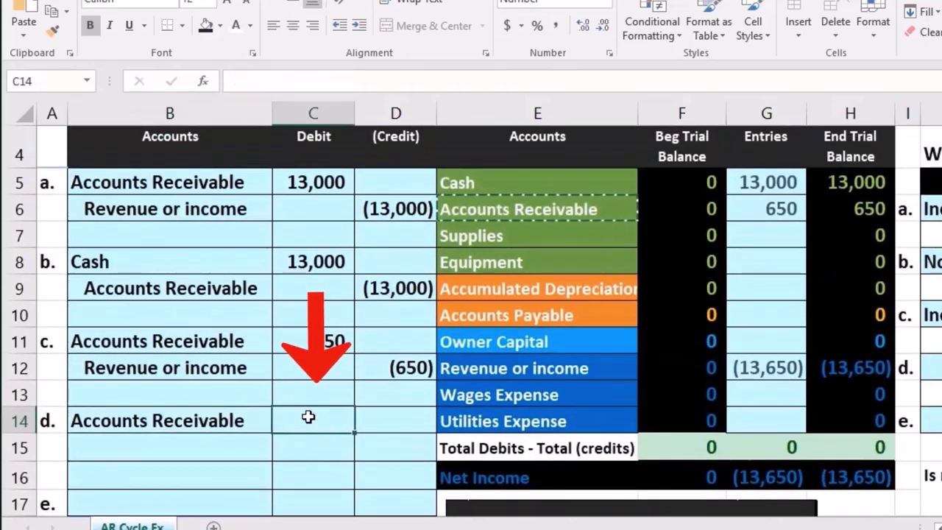
pyautogui.write('780')
pyautogui.press('Return')
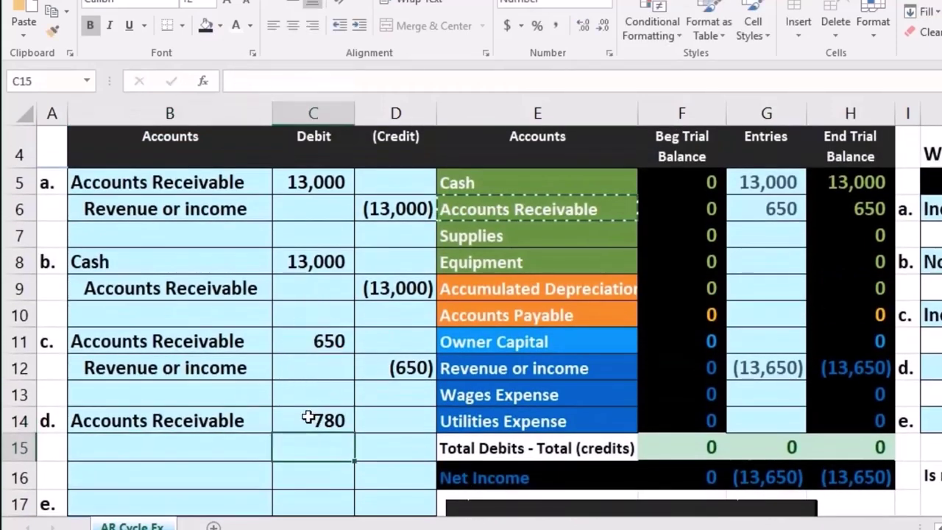
# Enter transaction d's credit in D15 as the negative of the debit with the formula -C14.
pyautogui.press('Right')
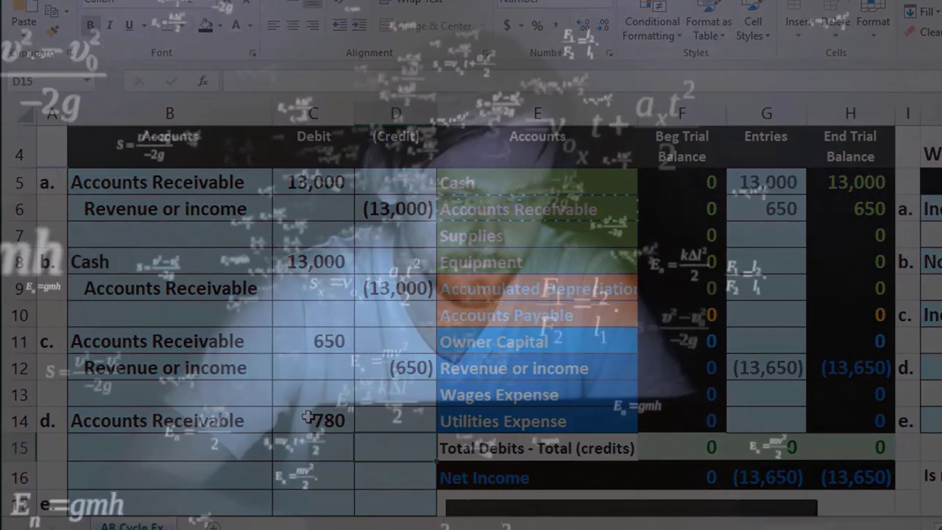
pyautogui.write('-')
pyautogui.click(307, 417)
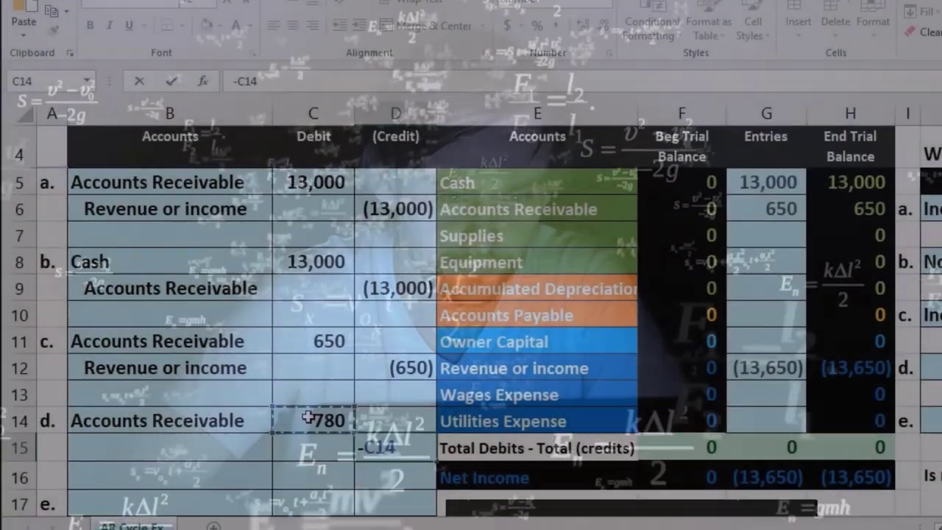
pyautogui.press('Return')
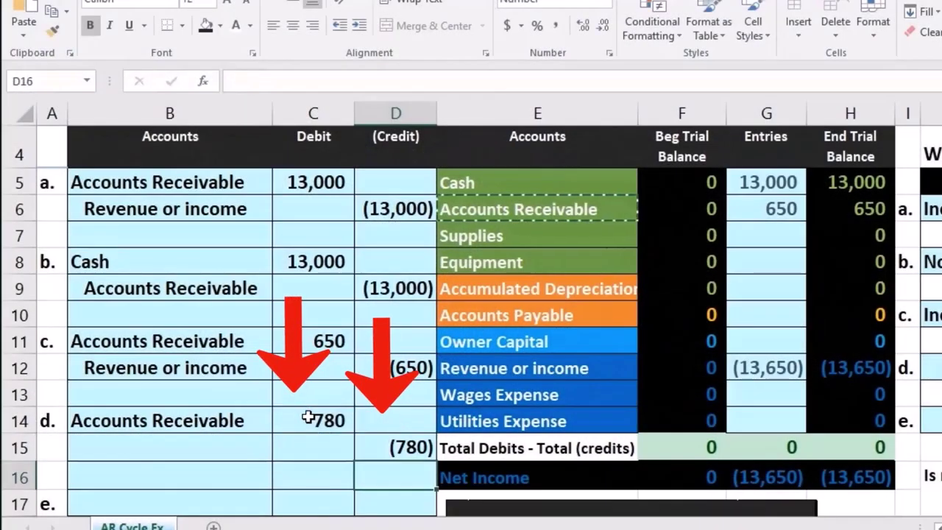
# Copy the Revenue or income account name from the trial balance into B15 as values and indent it as transaction d's credit account.
pyautogui.click(236, 452)
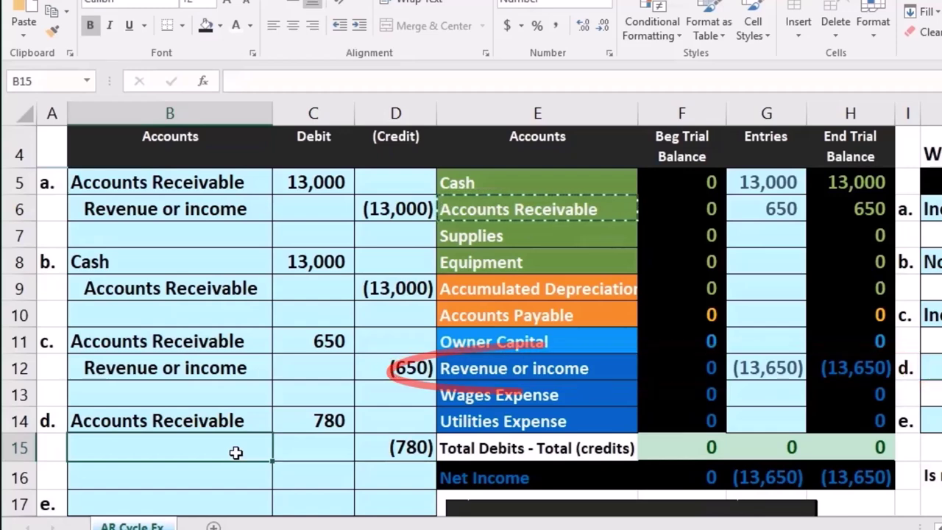
pyautogui.click(584, 367)
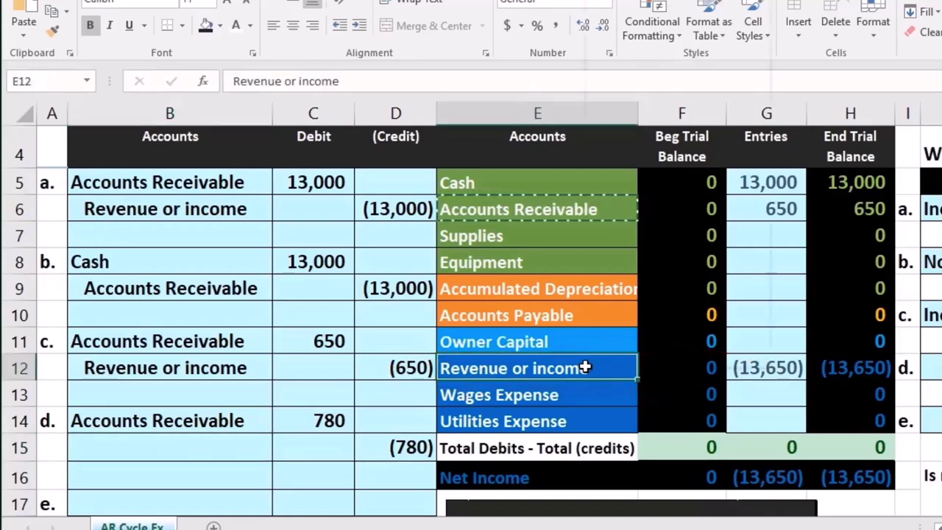
pyautogui.rightClick(585, 368)
pyautogui.click(618, 24)
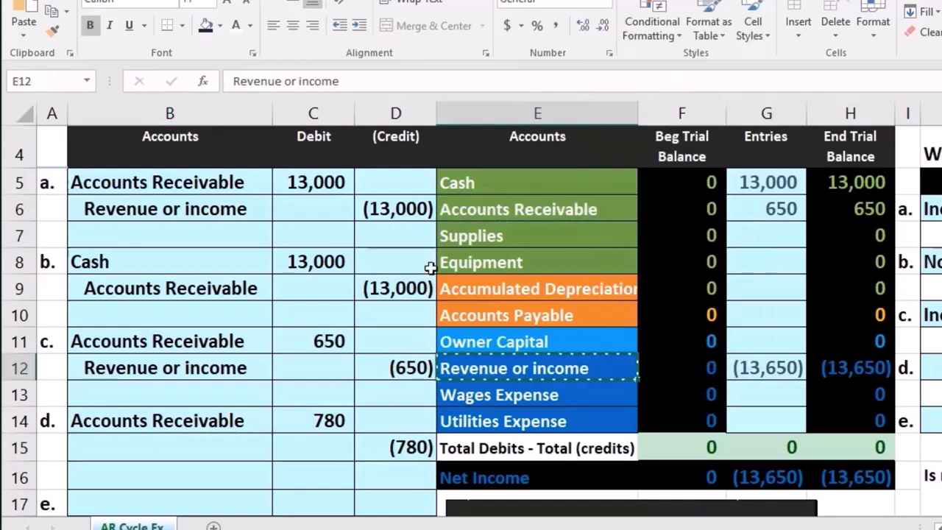
pyautogui.click(204, 450)
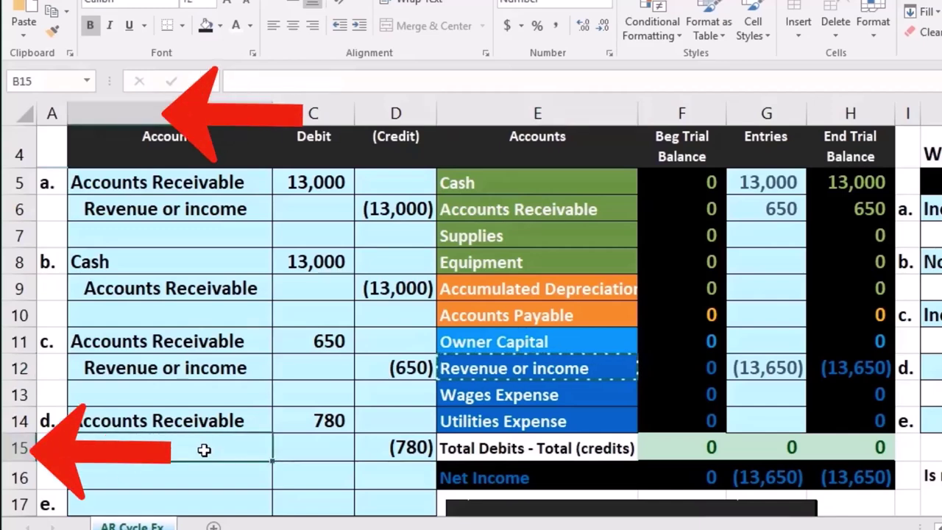
pyautogui.rightClick(203, 450)
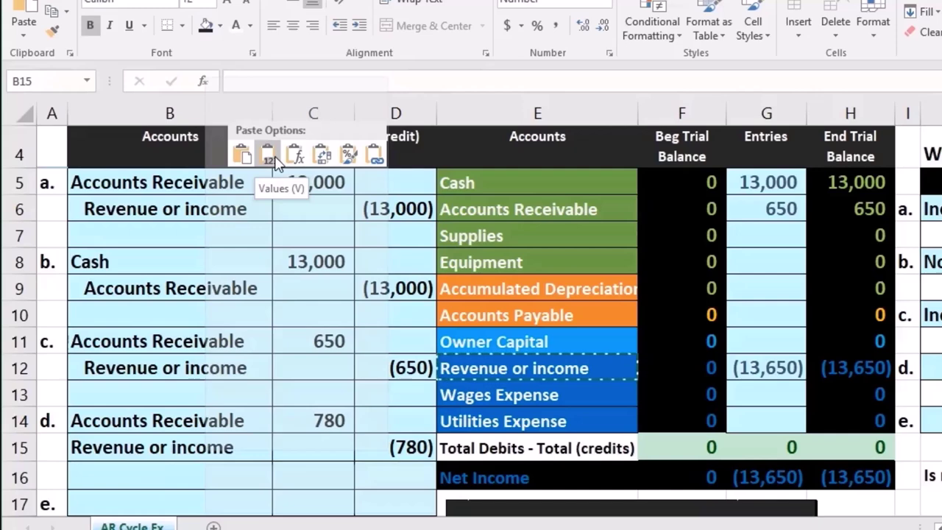
pyautogui.click(274, 160)
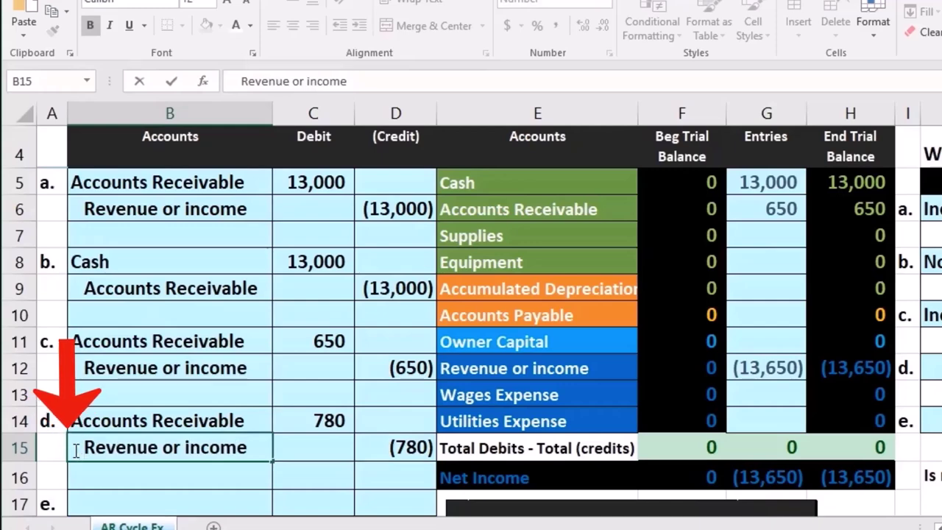
pyautogui.press('Return')
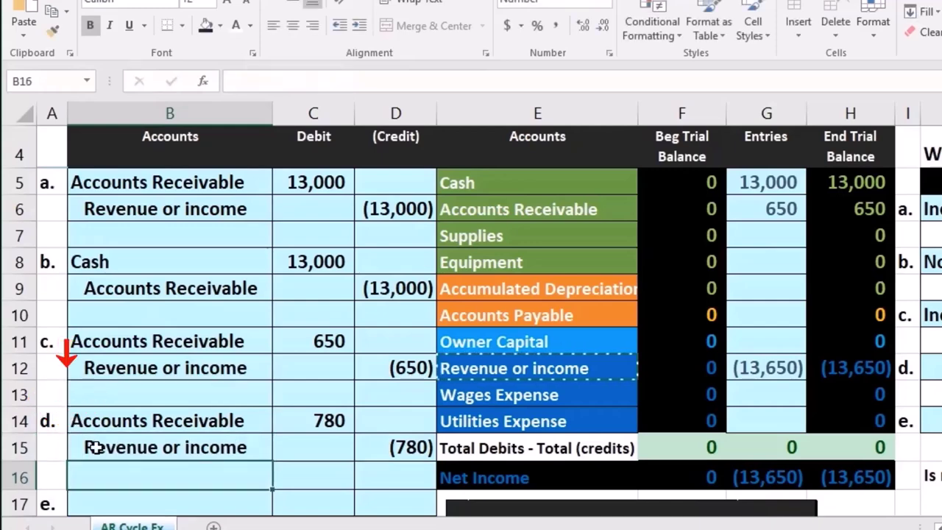
# Review transaction d's debit and credit lines in rows 14 and 15 against the trial balance accounts.
pyautogui.moveTo(96, 447); pyautogui.dragTo(369, 451)
pyautogui.click(315, 415)
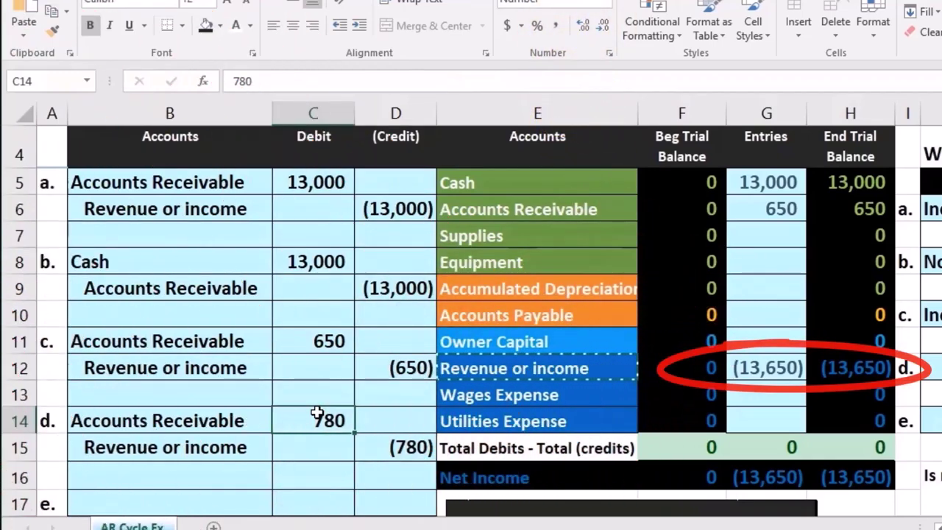
pyautogui.scroll(-1, 317, 412)
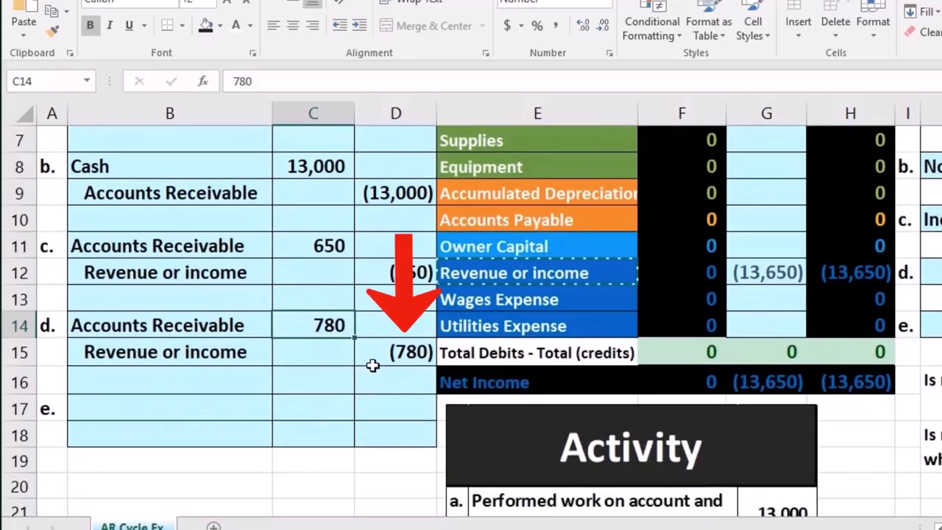
pyautogui.click(374, 359)
pyautogui.moveTo(214, 327); pyautogui.dragTo(326, 326)
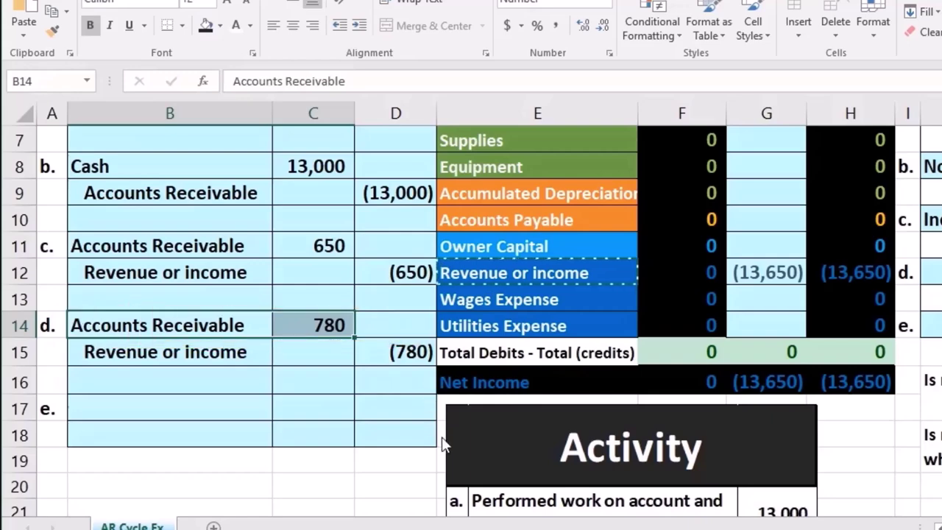
pyautogui.scroll(2, 441, 444)
pyautogui.scroll(-1, 442, 449)
pyautogui.scroll(1, 442, 418)
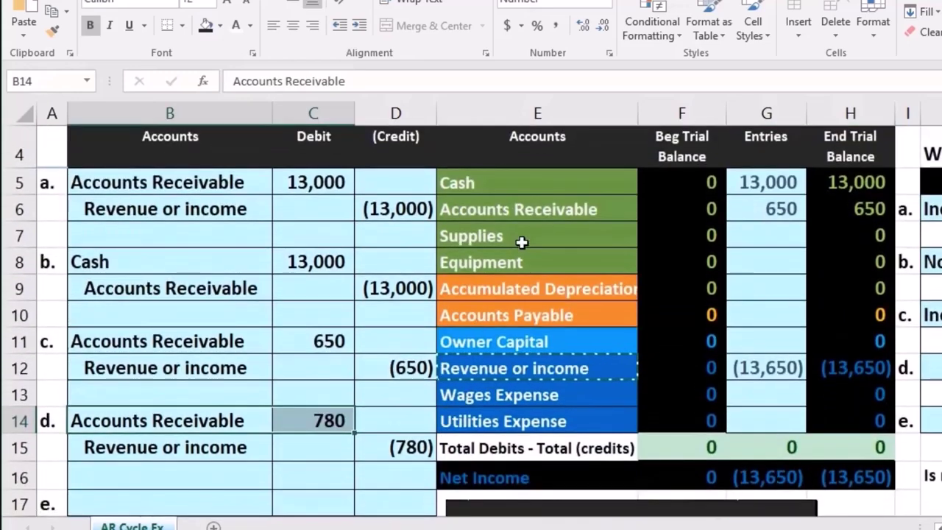
# Post transaction d's debit to Accounts Receivable by extending the Entries formula in G6 to =C5+D9+C11+C14.
pyautogui.click(766, 209)
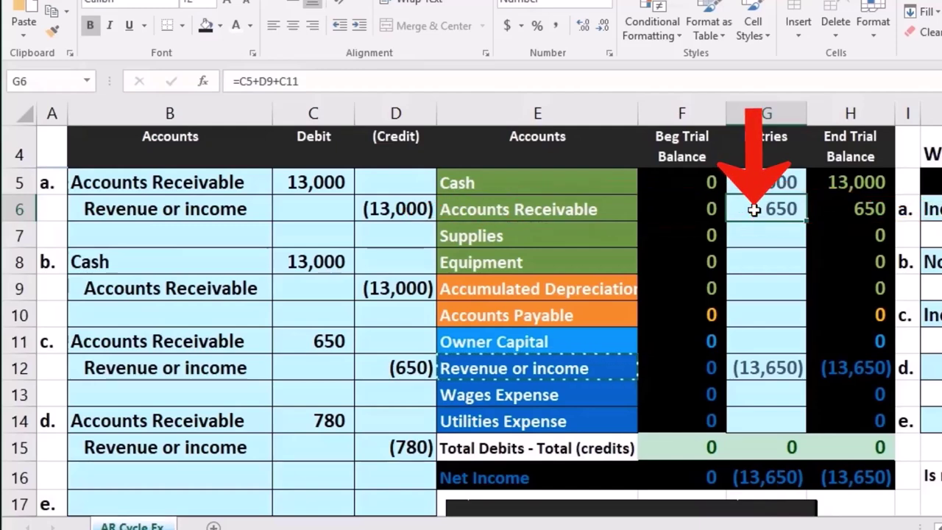
pyautogui.doubleClick(755, 210)
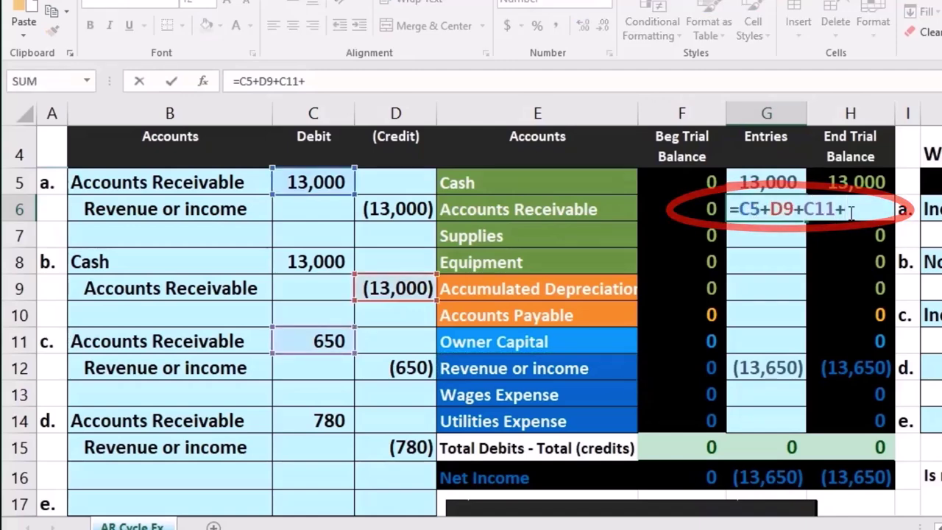
pyautogui.write('+')
pyautogui.click(332, 423)
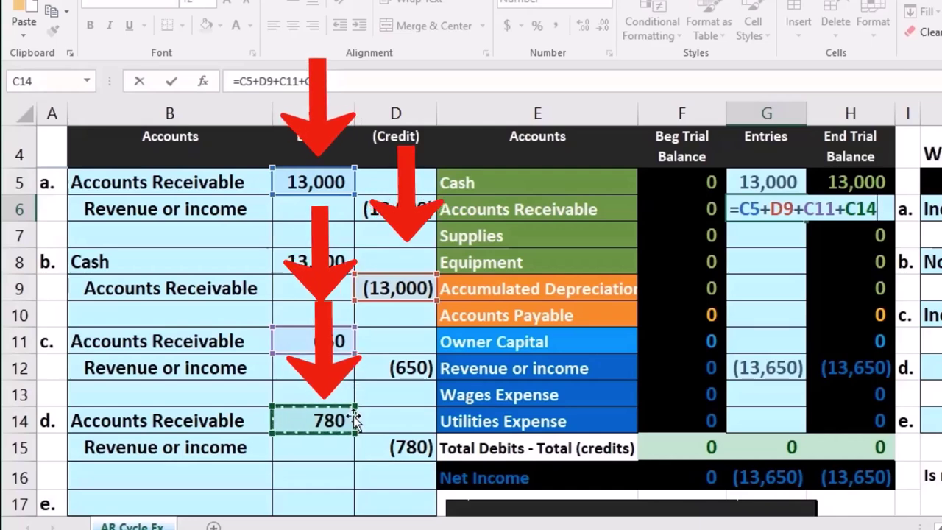
pyautogui.hotkey('ctrl', 'Return')
pyautogui.press('Return')
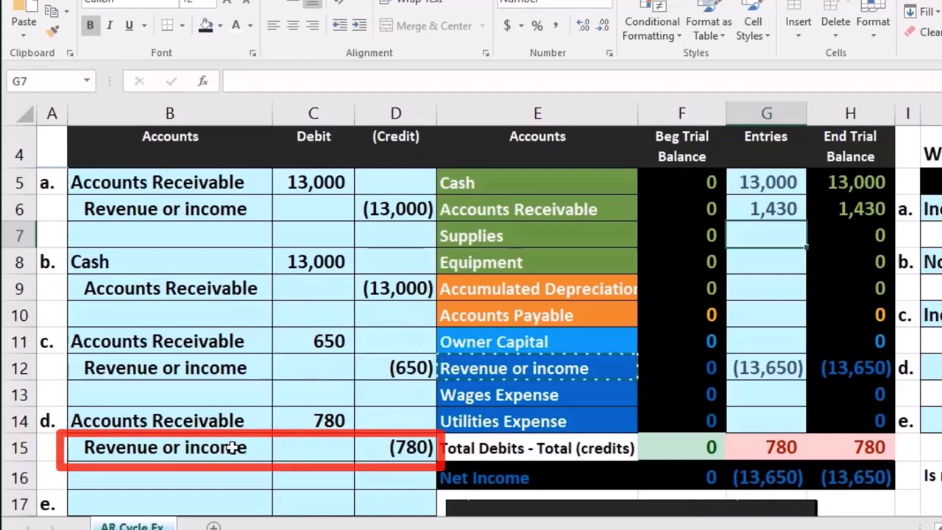
# Post transaction d's credit to Revenue or income by extending the Entries formula in G12 to =D6+D12+D15.
pyautogui.click(760, 368)
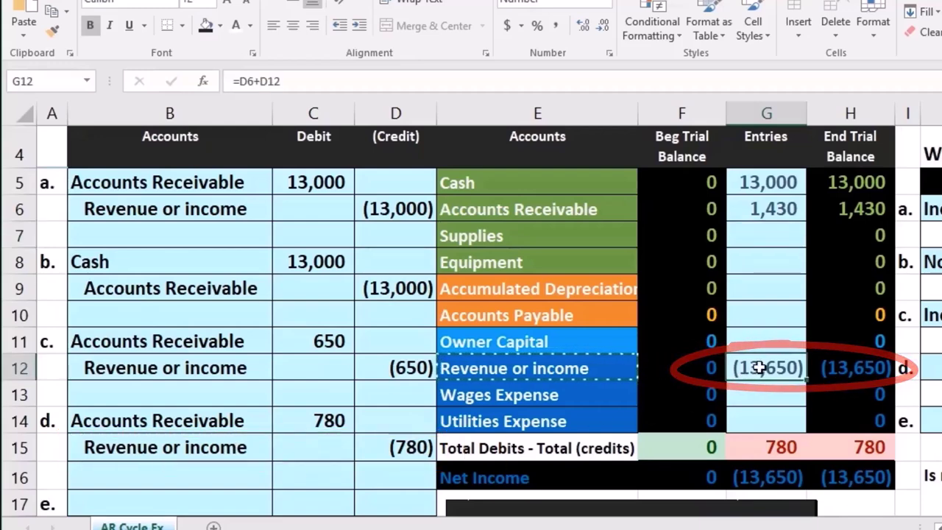
pyautogui.doubleClick(759, 369)
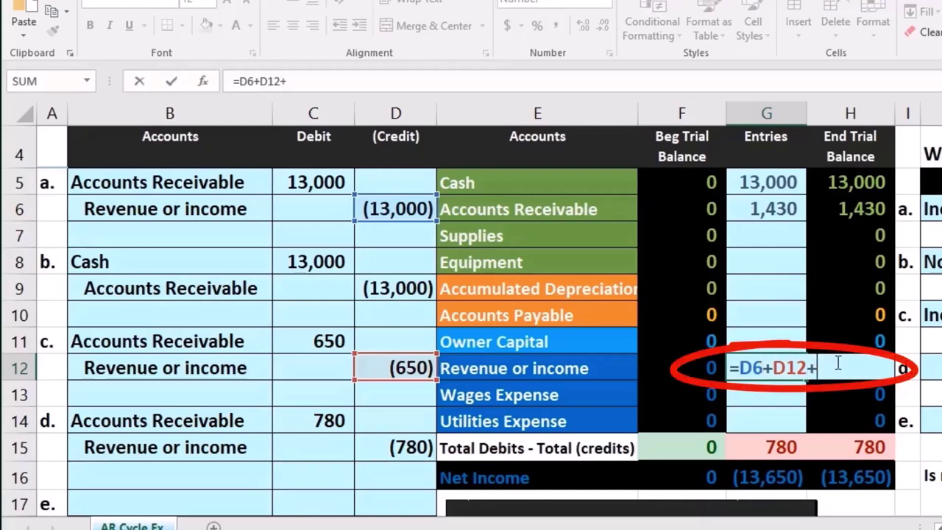
pyautogui.write('+')
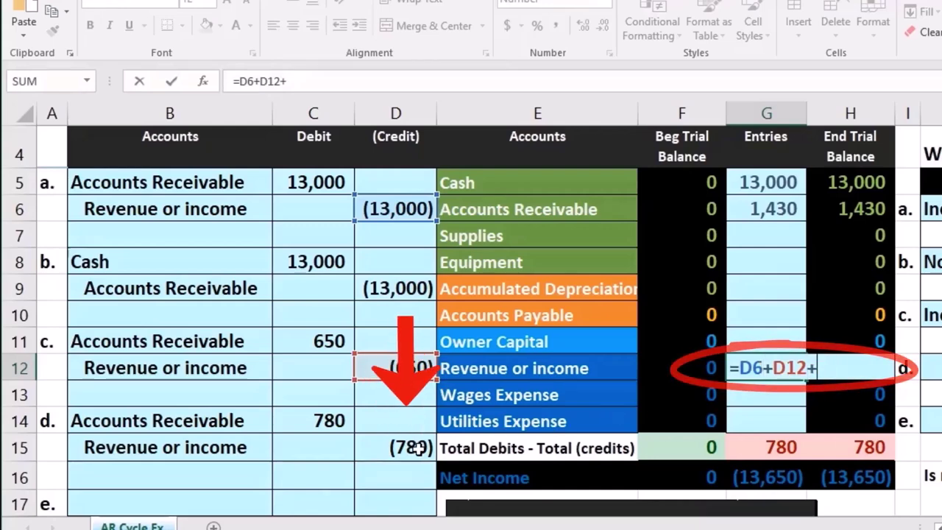
pyautogui.click(416, 448)
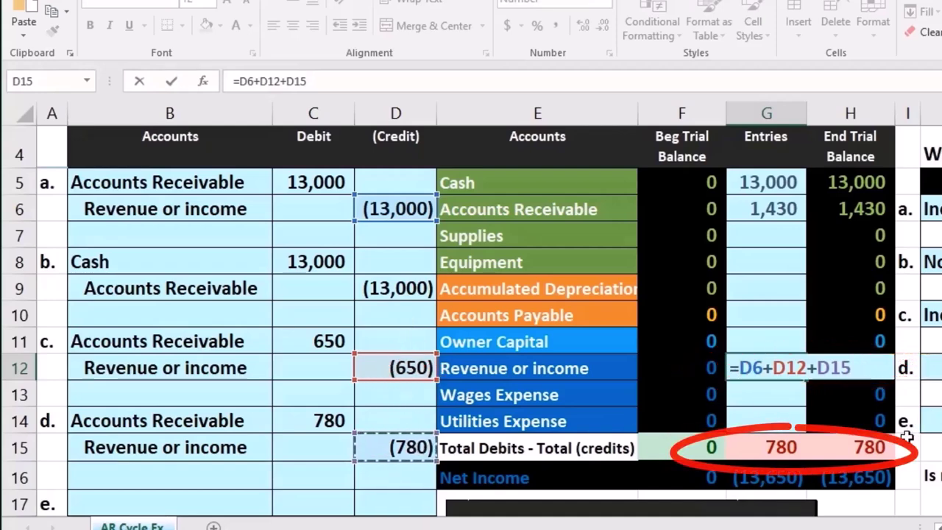
pyautogui.press('Return')
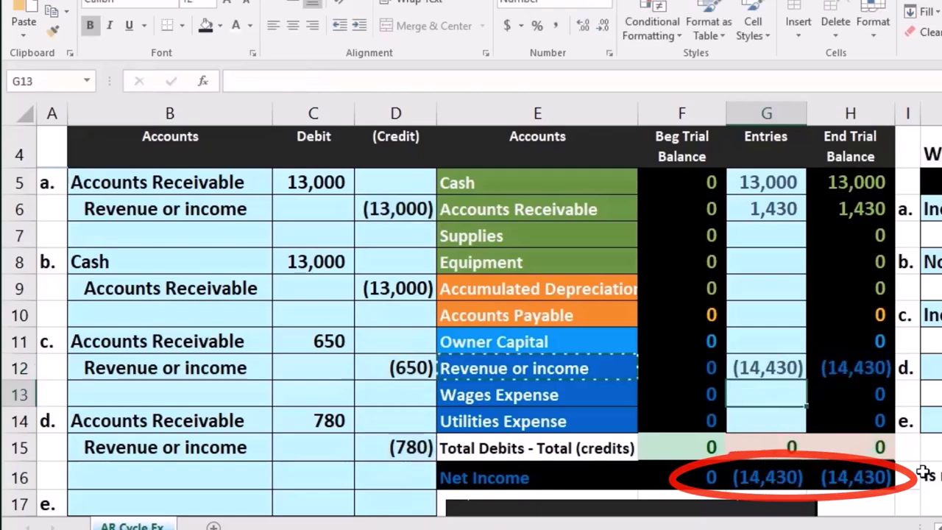
# Inspect the ending Revenue or income balance in H12, the net income formula in H16 and the ending debit-credit total.
pyautogui.click(861, 371)
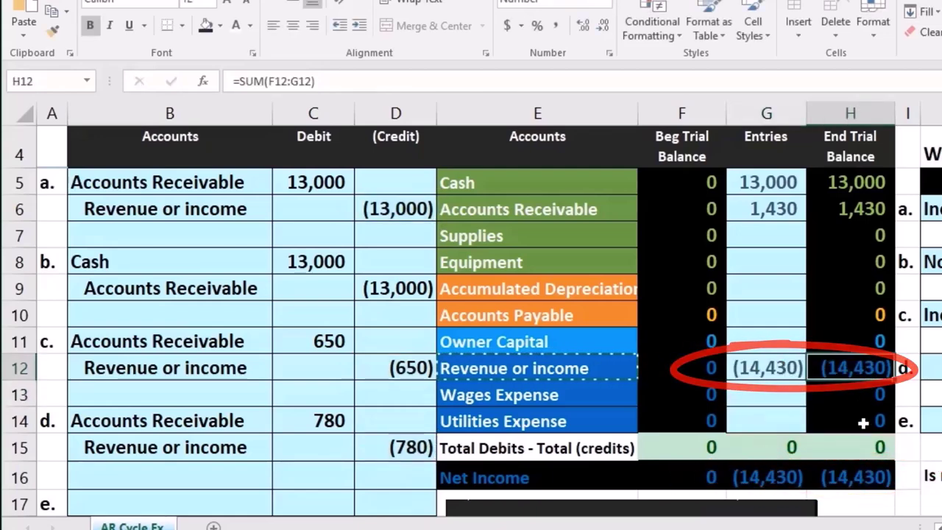
pyautogui.click(853, 471)
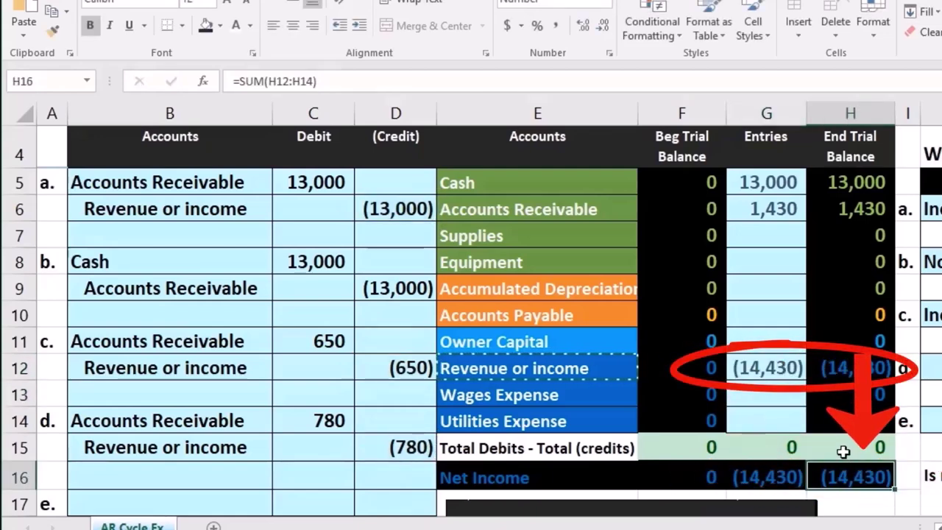
pyautogui.click(843, 450)
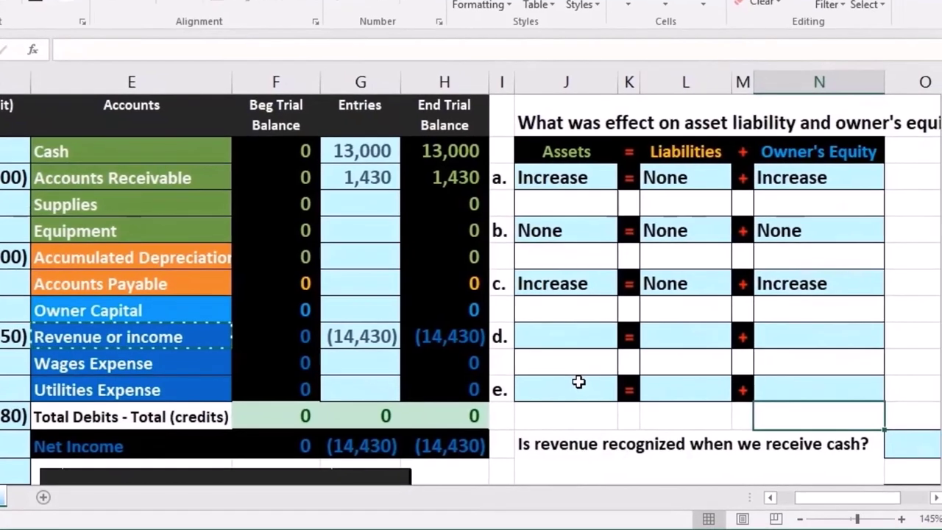
# Set transaction d's accounting equation effects to Increase for Assets, None for Liabilities and Increase for Owner's Equity.
pyautogui.click(580, 341)
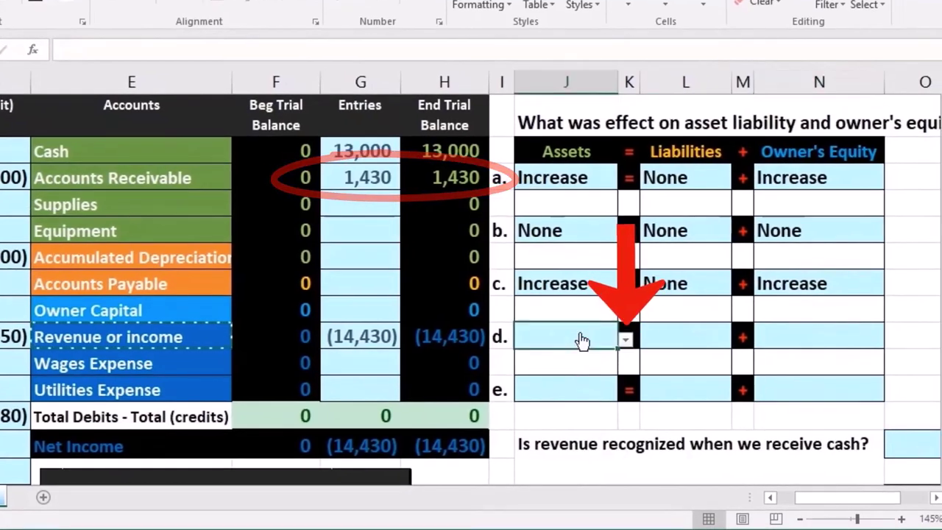
pyautogui.click(625, 339)
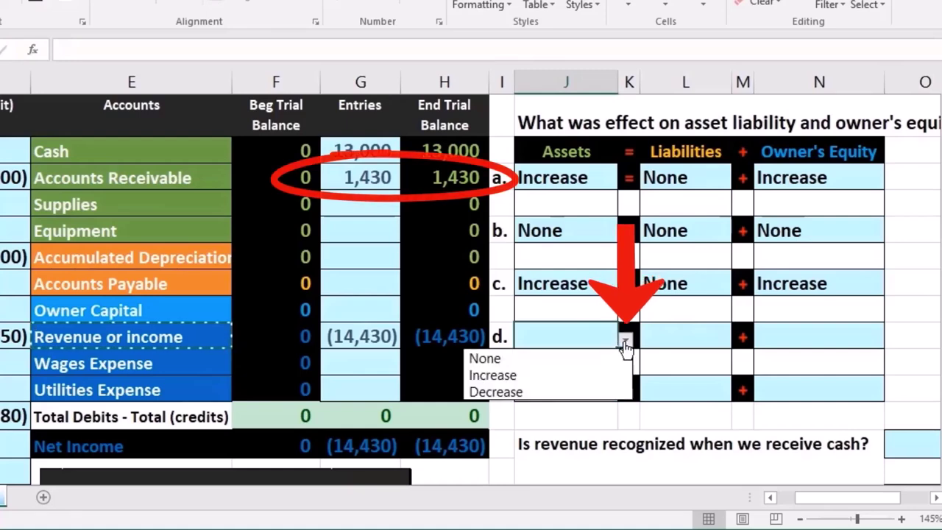
pyautogui.click(597, 376)
pyautogui.click(710, 340)
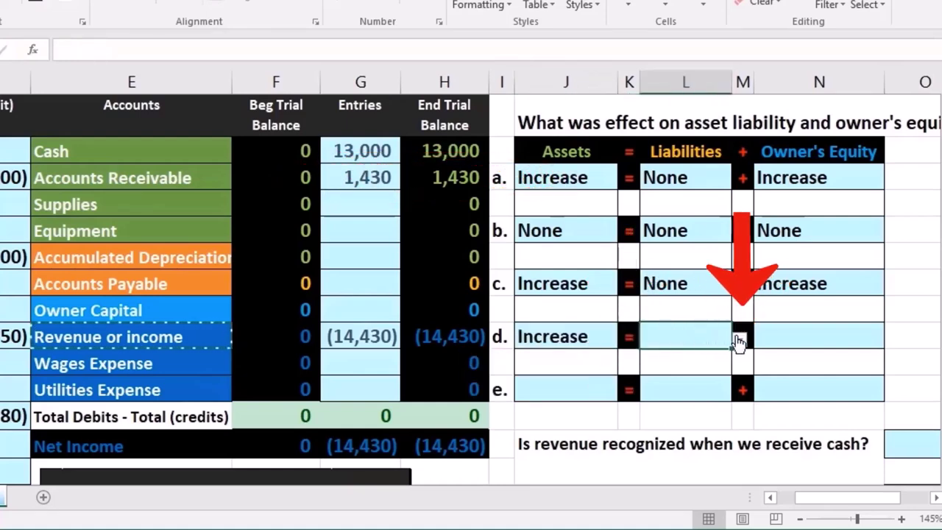
pyautogui.click(740, 340)
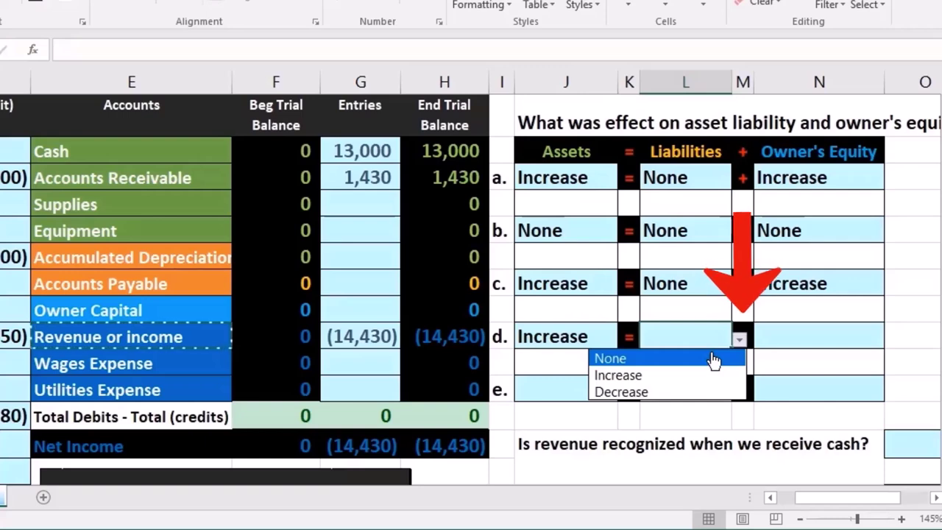
pyautogui.click(714, 359)
pyautogui.click(782, 344)
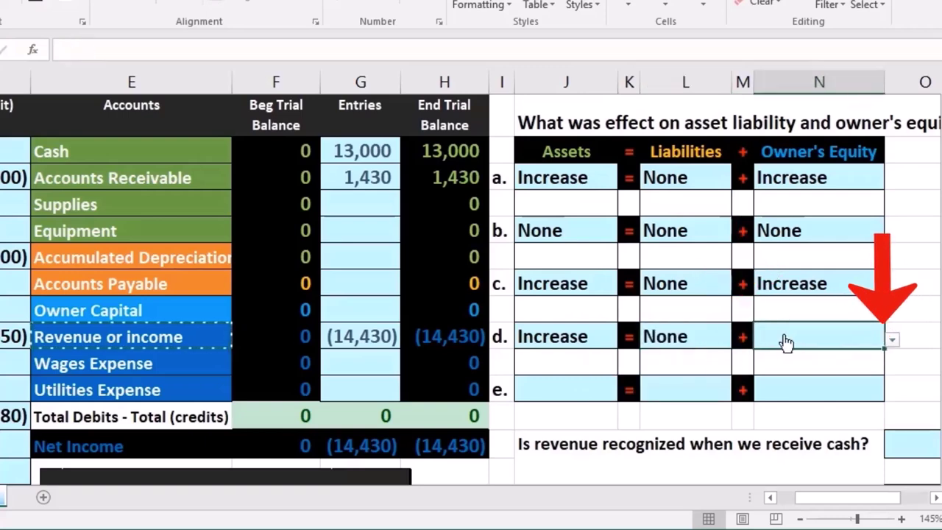
pyautogui.click(893, 340)
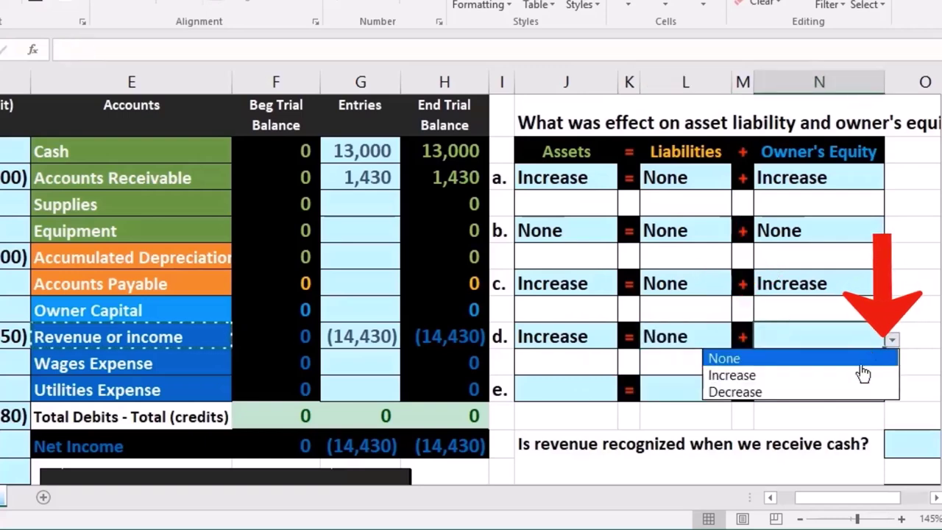
pyautogui.click(751, 375)
# Read transaction e in the Activity list and examine the Cash row of the trial balance.
pyautogui.moveTo(860, 499); pyautogui.dragTo(792, 510)
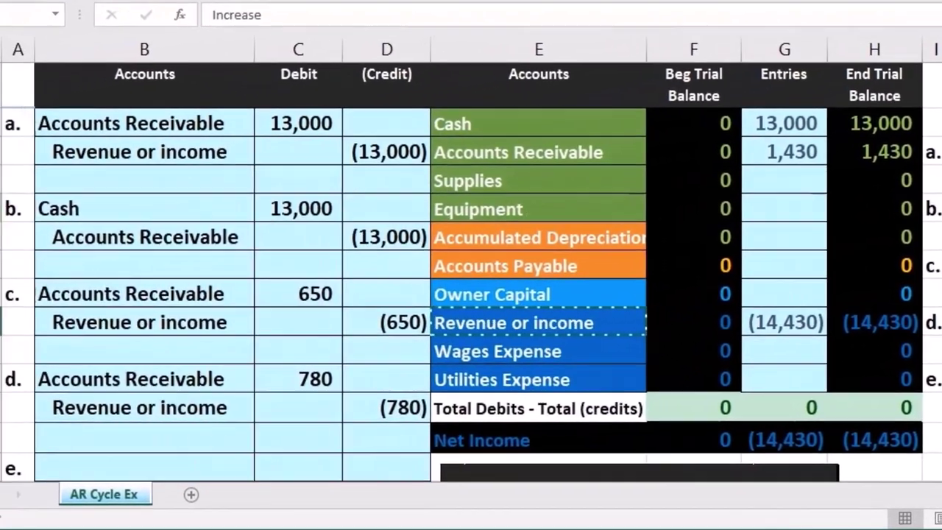
pyautogui.scroll(-5, 224, 258)
pyautogui.scroll(-1, 229, 257)
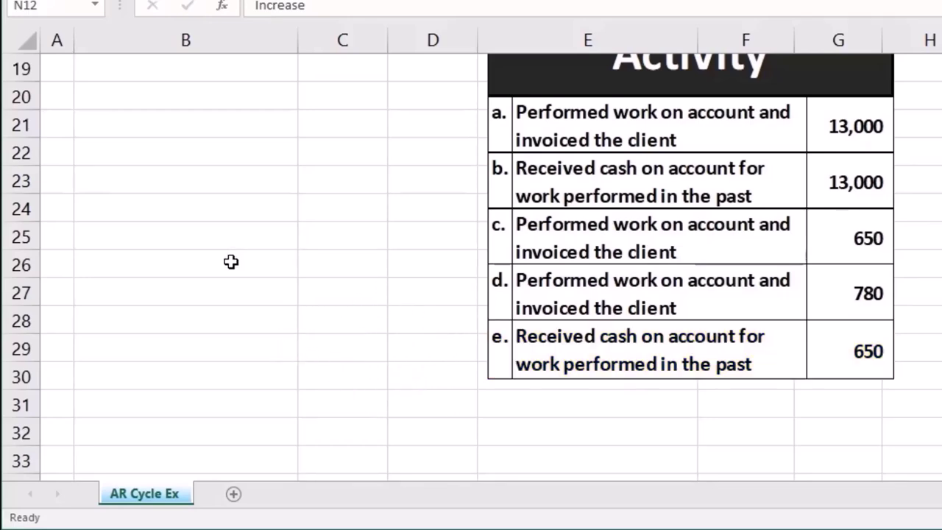
pyautogui.scroll(5, 231, 262)
pyautogui.moveTo(541, 114)
pyautogui.mouseDown()
pyautogui.moveTo(799, 128)
pyautogui.moveTo(928, 84)
pyautogui.moveTo(908, 130)
pyautogui.mouseUp()
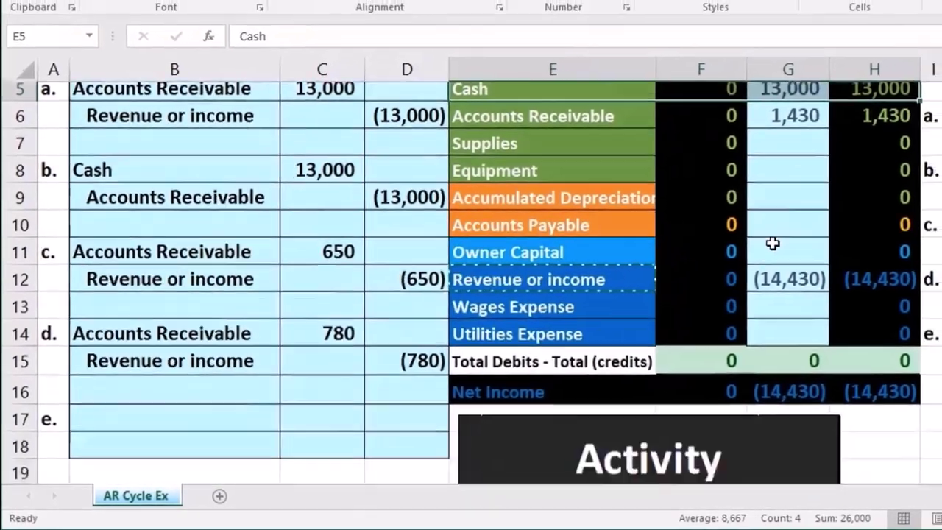
pyautogui.scroll(-5, 773, 243)
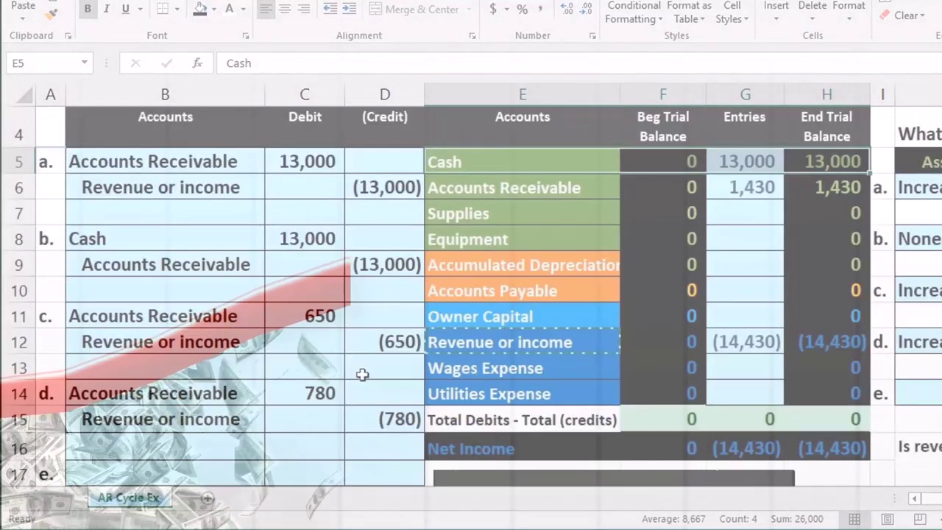
pyautogui.click(817, 165)
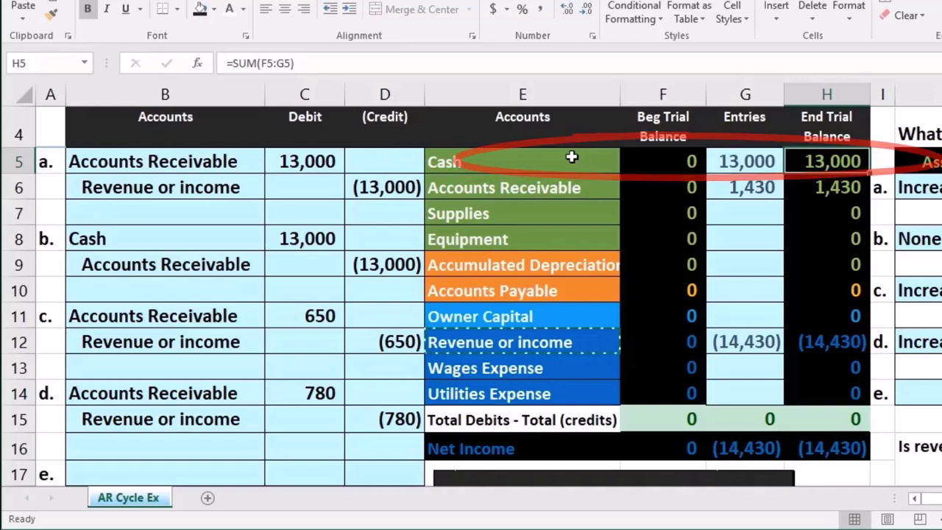
# Enter Cash as transaction e's debit account in B17 by copying the account name from E5 as values only.
pyautogui.click(462, 158)
pyautogui.rightClick(462, 159)
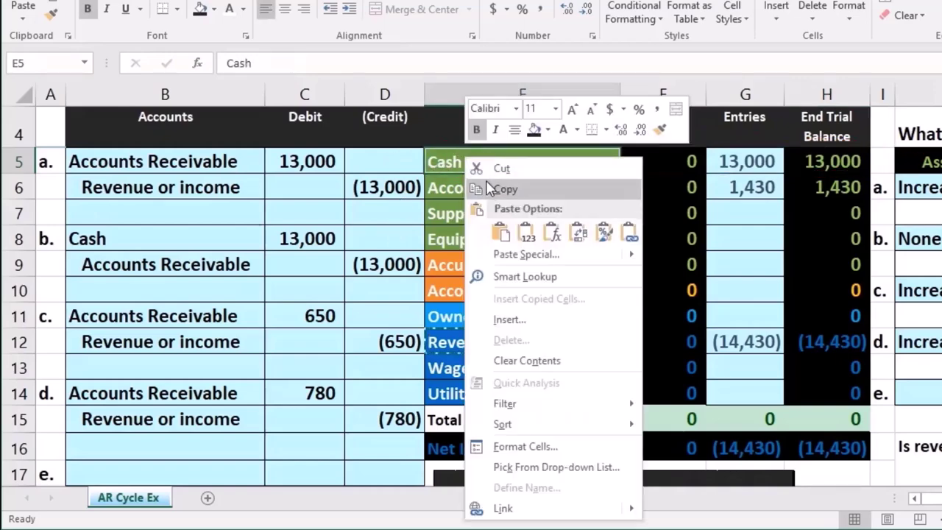
pyautogui.click(489, 189)
pyautogui.scroll(-2, 236, 310)
pyautogui.click(132, 302)
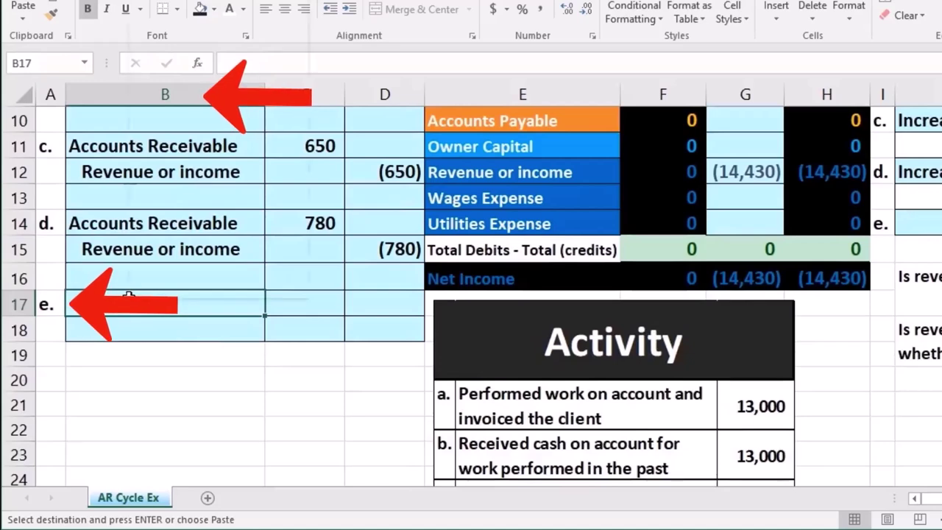
pyautogui.rightClick(129, 295)
pyautogui.click(190, 12)
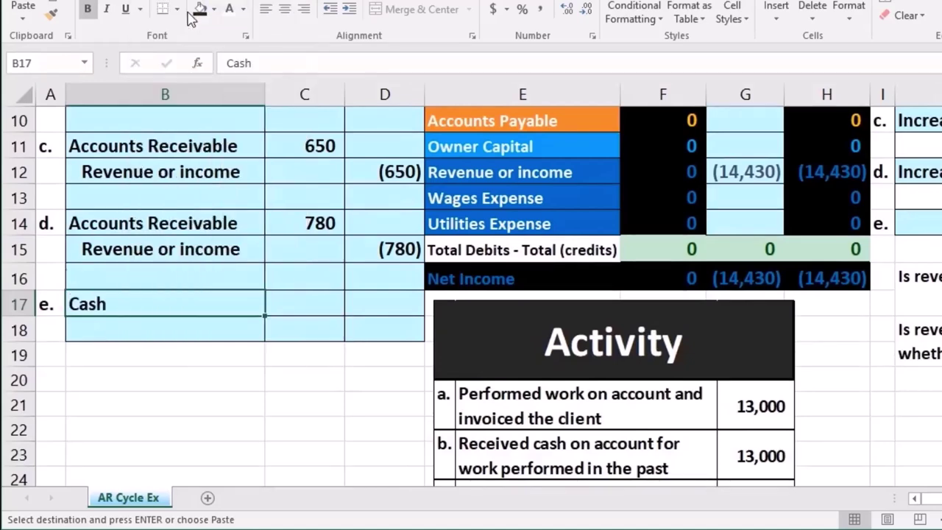
# Enter transaction e's debit amount of 650 in C17.
pyautogui.click(308, 295)
pyautogui.scroll(-3, 308, 295)
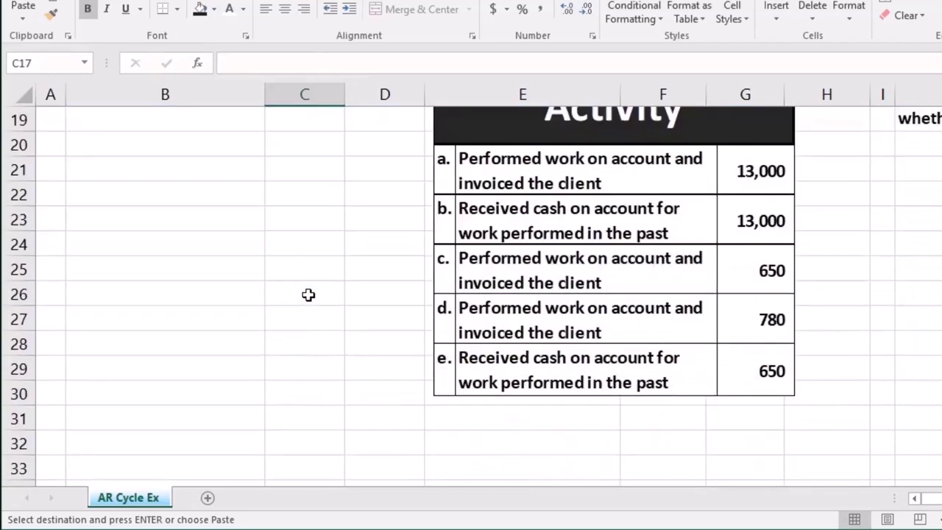
pyautogui.scroll(3, 308, 295)
pyautogui.write('6')
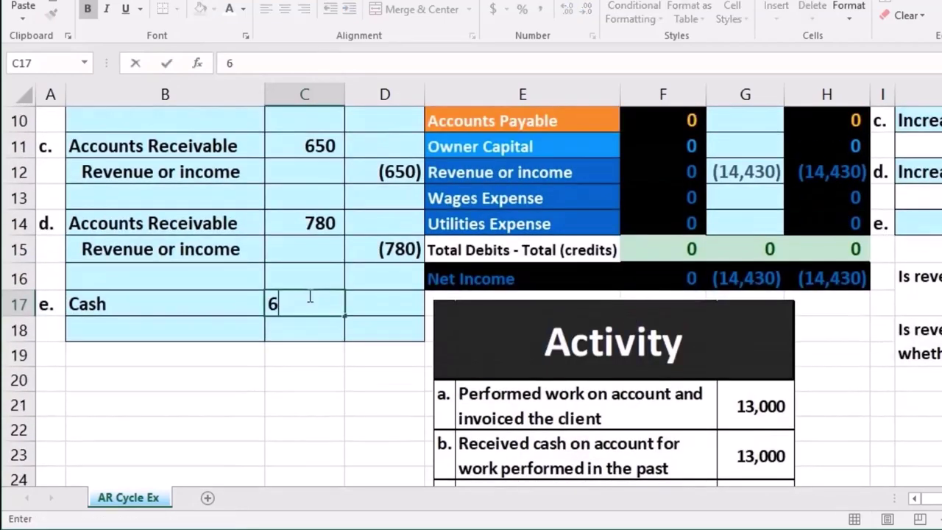
pyautogui.write('50')
pyautogui.press('Return')
# Enter transaction e's credit amount in D18 with the formula -C17.
pyautogui.press('Right')
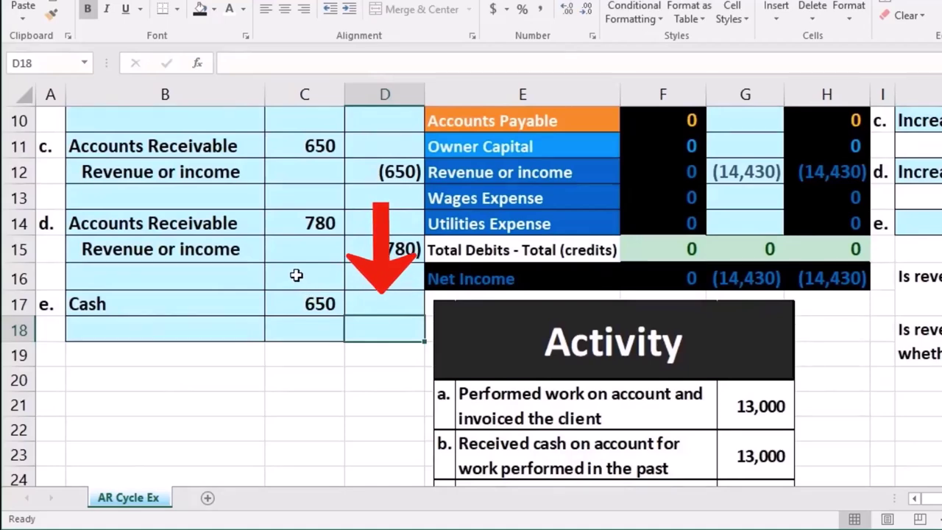
pyautogui.write('-')
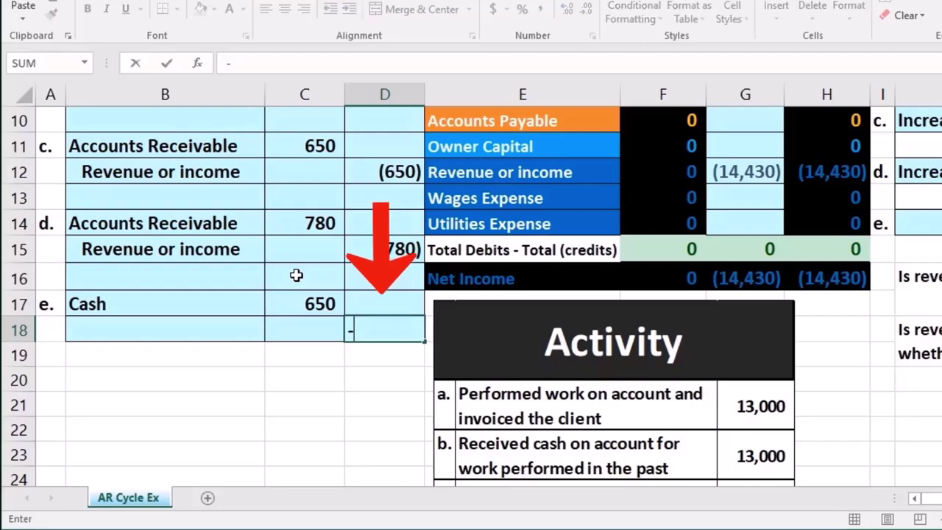
pyautogui.click(306, 301)
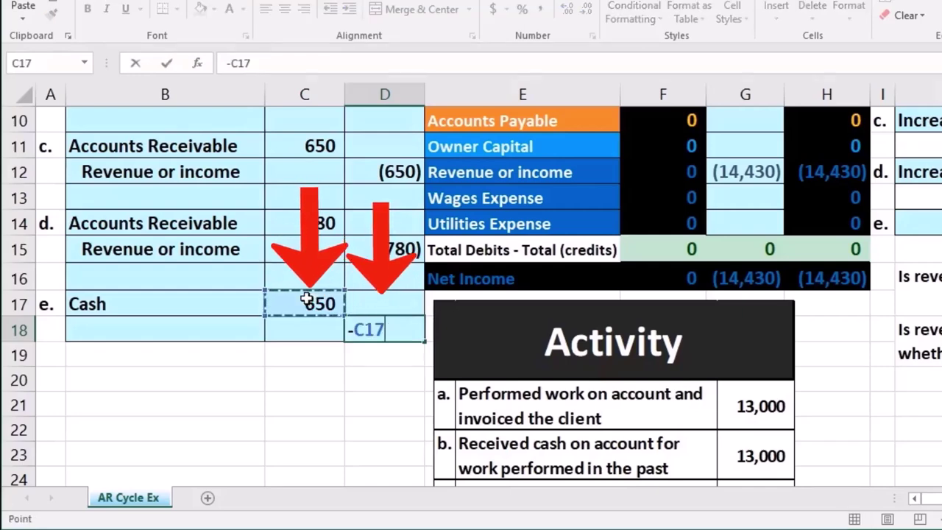
pyautogui.press('Return')
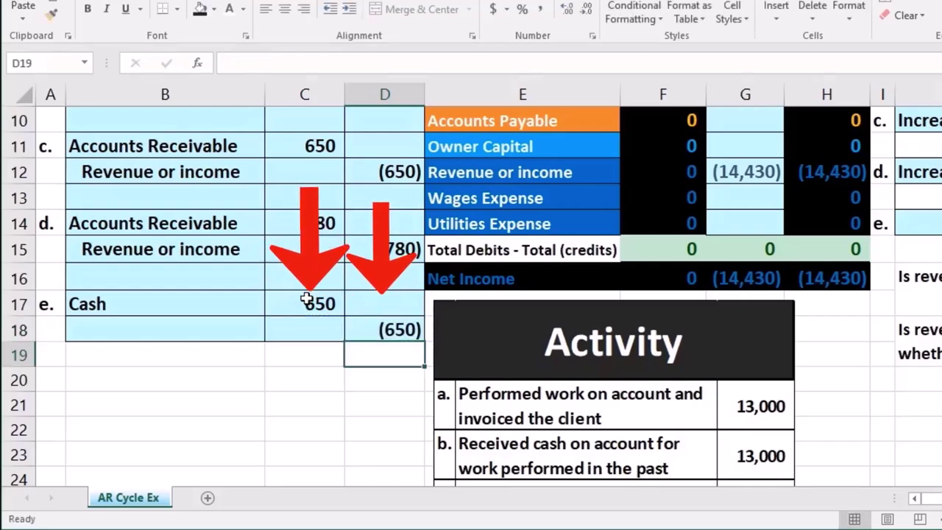
# Review transaction c's entry in rows 11 and 12, the Activity text for e and the Accounts Receivable row.
pyautogui.click(212, 334)
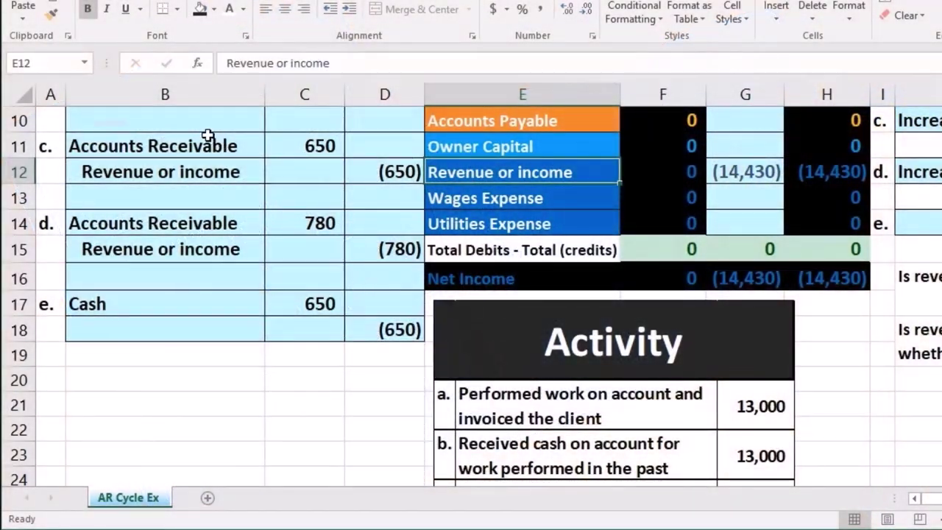
pyautogui.doubleClick(209, 145)
pyautogui.moveTo(209, 144)
pyautogui.mouseDown()
pyautogui.moveTo(229, 143)
pyautogui.moveTo(321, 181)
pyautogui.mouseUp()
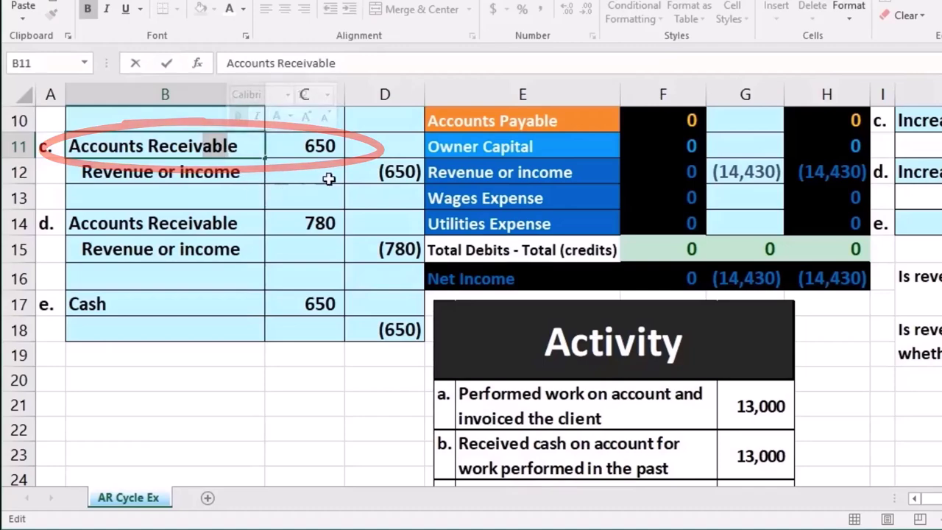
pyautogui.click(377, 170)
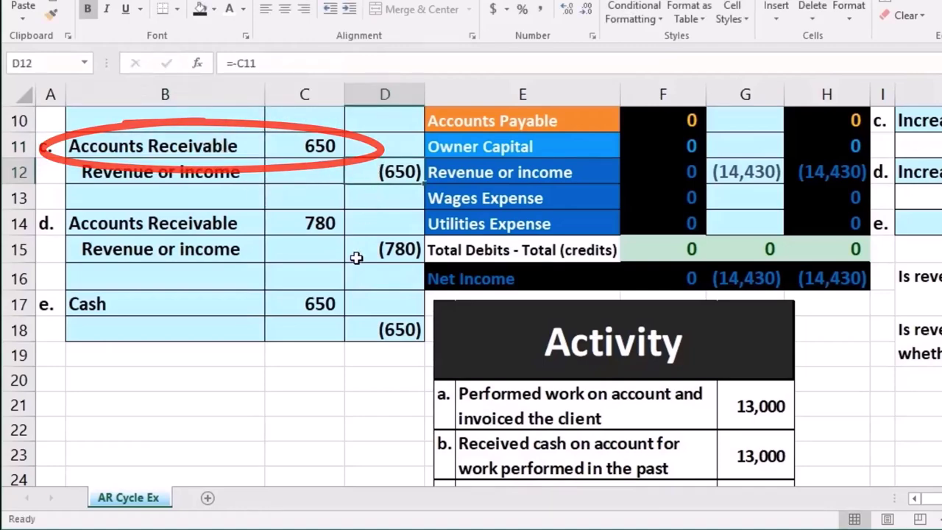
pyautogui.scroll(-1, 357, 258)
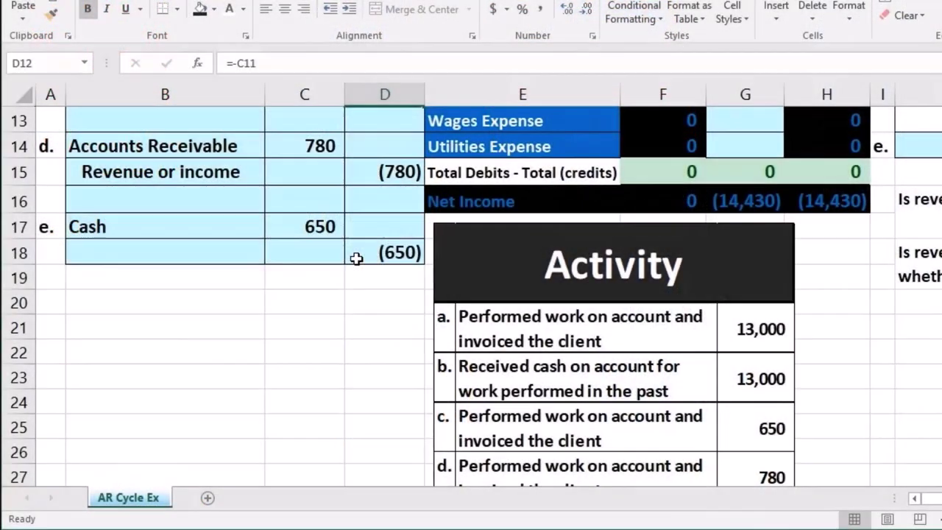
pyautogui.scroll(3, 356, 258)
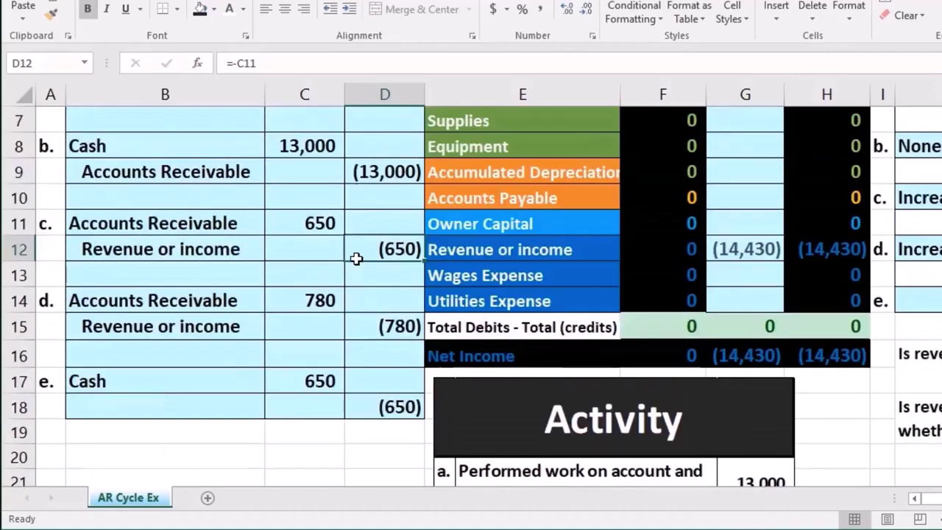
pyautogui.click(439, 190)
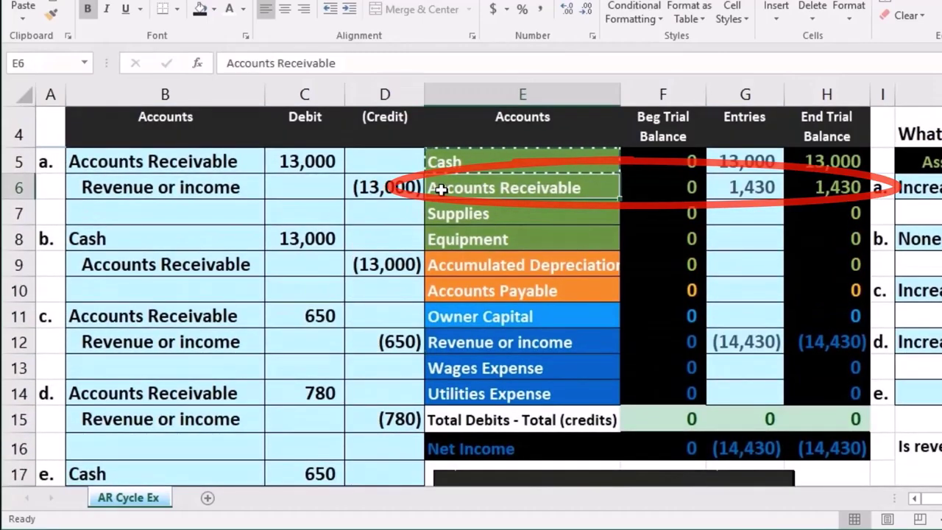
pyautogui.scroll(-6, 440, 190)
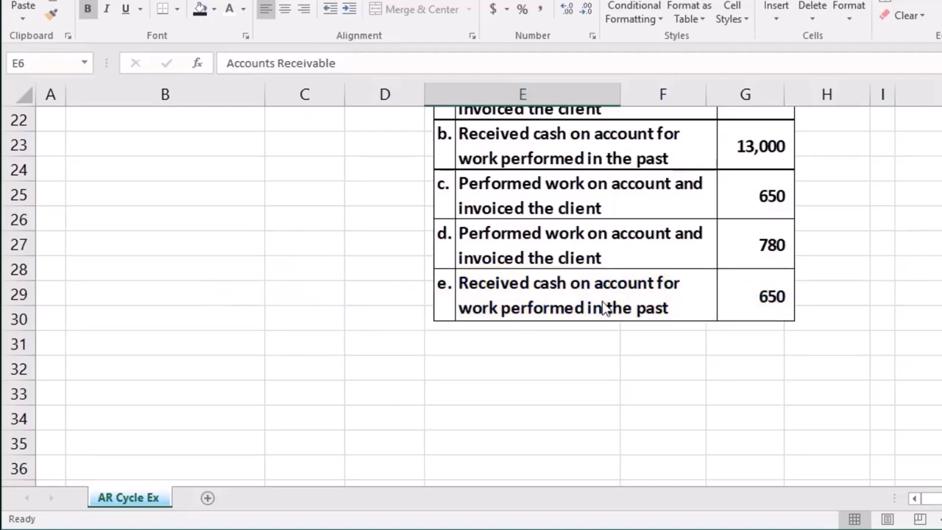
pyautogui.scroll(7, 604, 309)
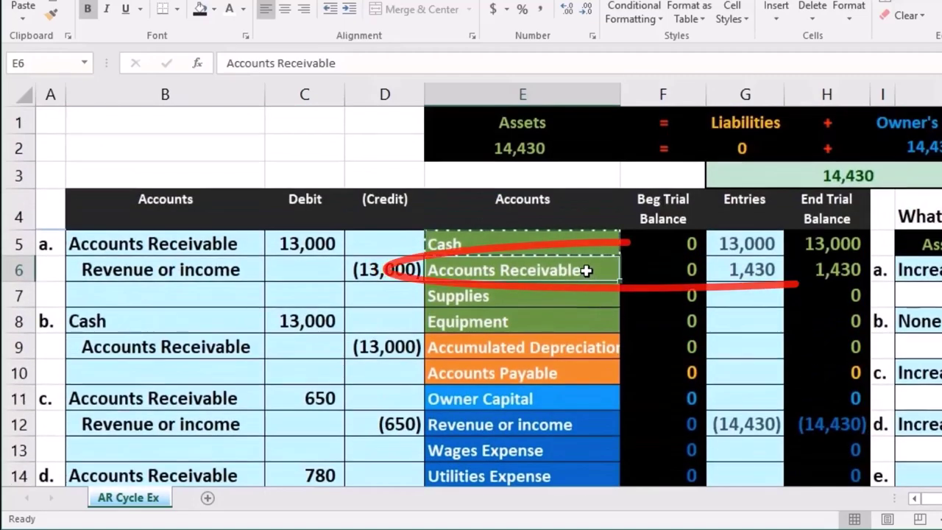
pyautogui.click(698, 271)
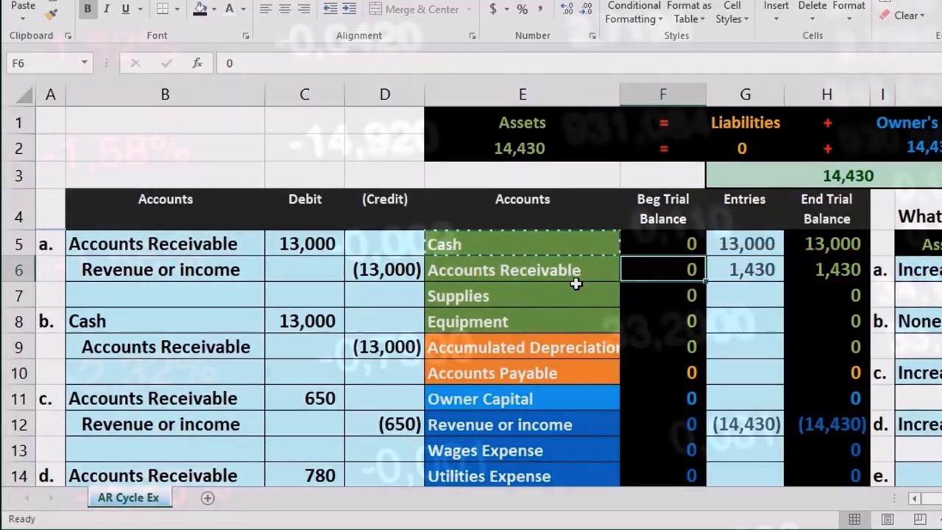
# Enter Accounts Receivable as transaction e's credit account in B18, copied from E6 as values only, and indent it with leading spaces.
pyautogui.click(558, 271)
pyautogui.rightClick(558, 271)
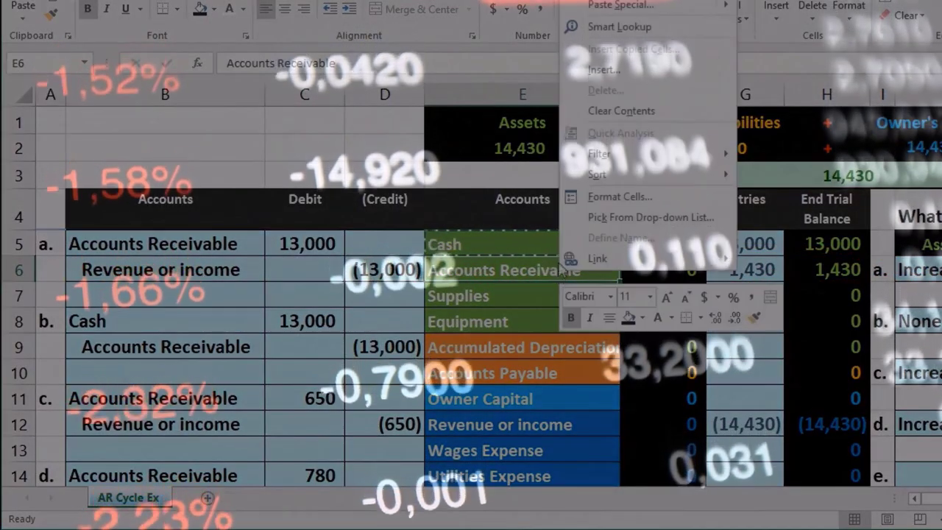
pyautogui.press('c')
pyautogui.scroll(-1, 448, 137)
pyautogui.scroll(-4, 448, 137)
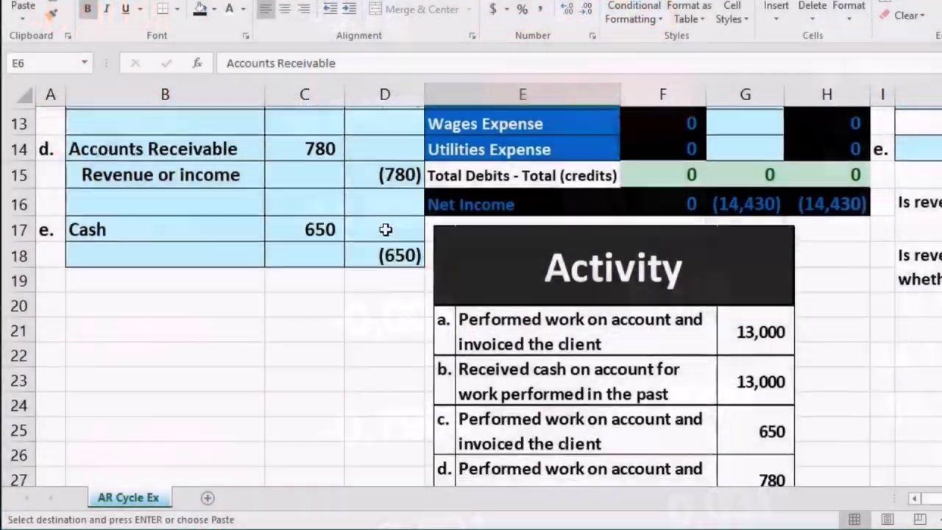
pyautogui.click(218, 253)
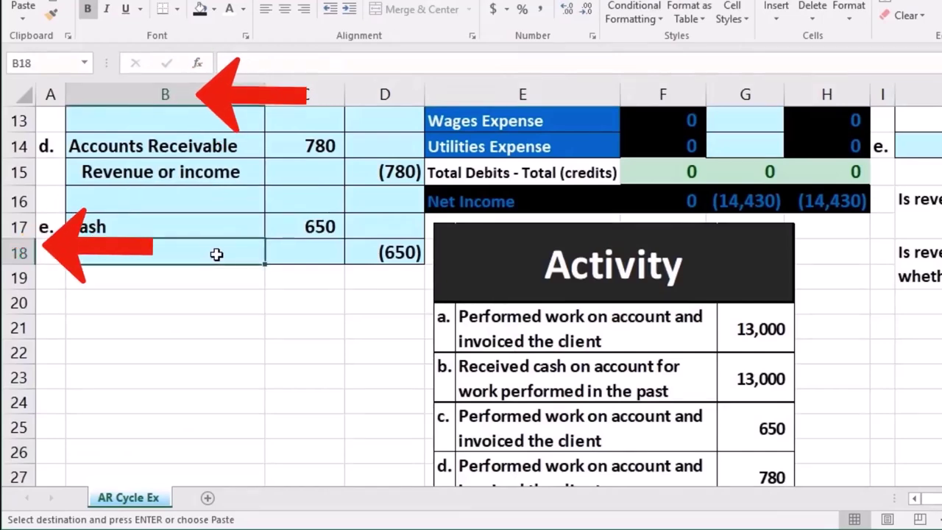
pyautogui.rightClick(218, 256)
pyautogui.click(279, 330)
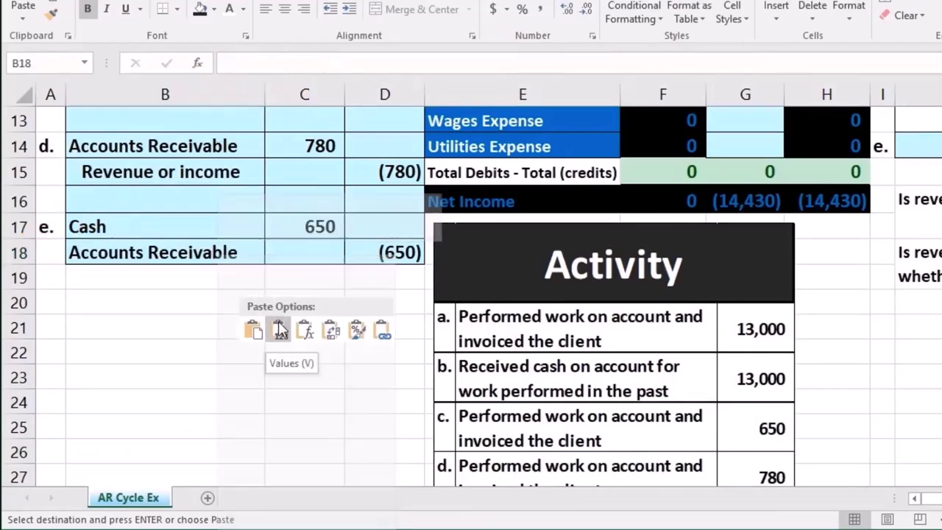
pyautogui.doubleClick(71, 254)
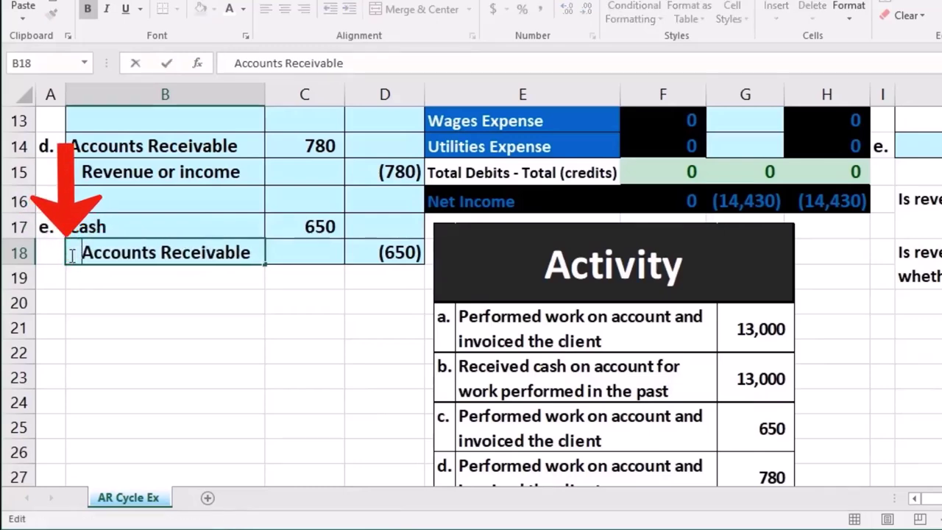
pyautogui.press('Return')
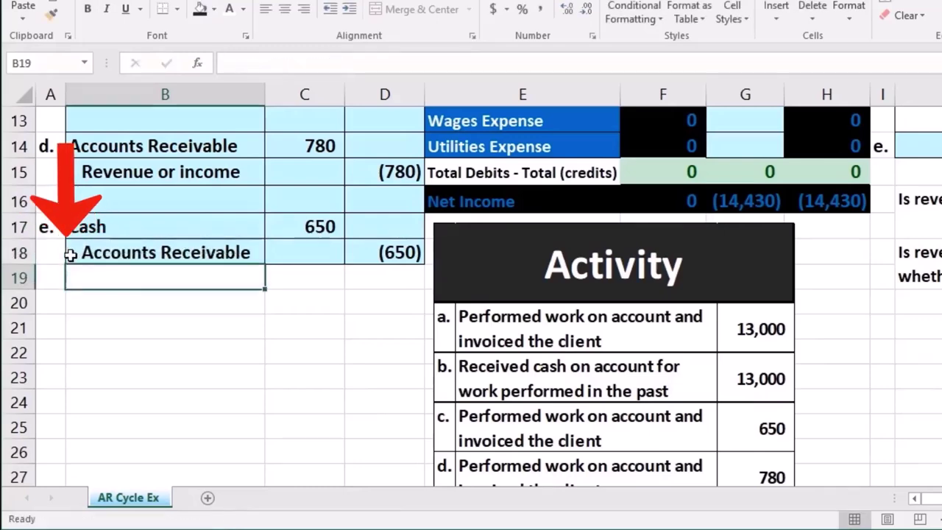
# Review transaction e's journal entry in rows 17 and 18 and the Accounts Receivable ending balance in H6.
pyautogui.moveTo(247, 252); pyautogui.dragTo(372, 251)
pyautogui.click(318, 225)
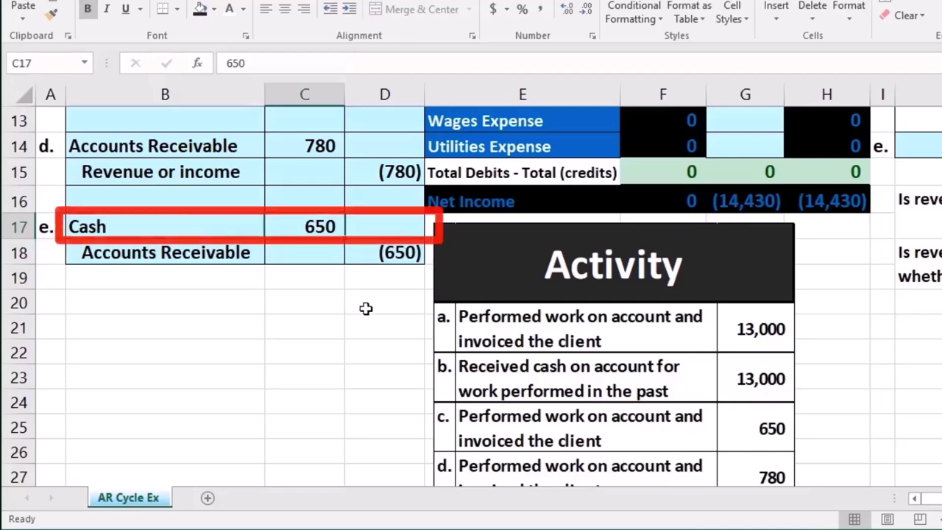
pyautogui.scroll(3, 365, 306)
pyautogui.scroll(2, 365, 308)
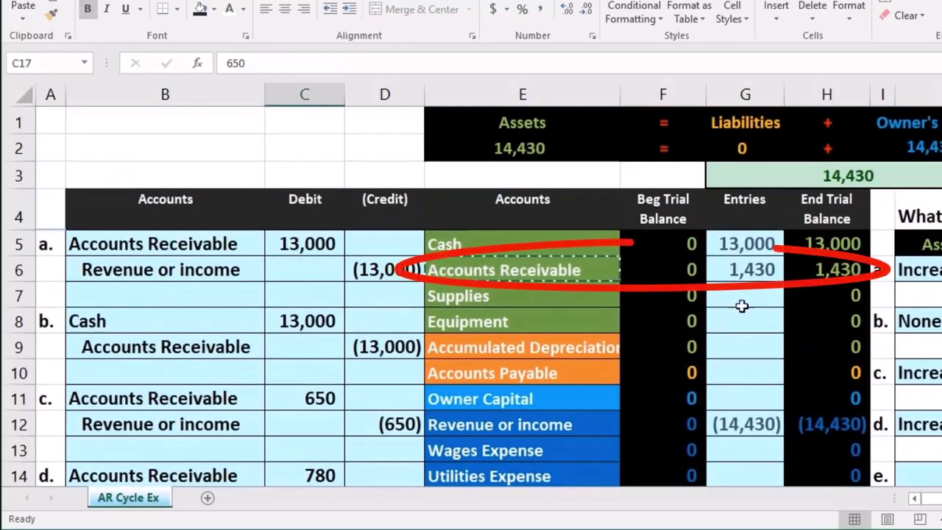
pyautogui.click(807, 274)
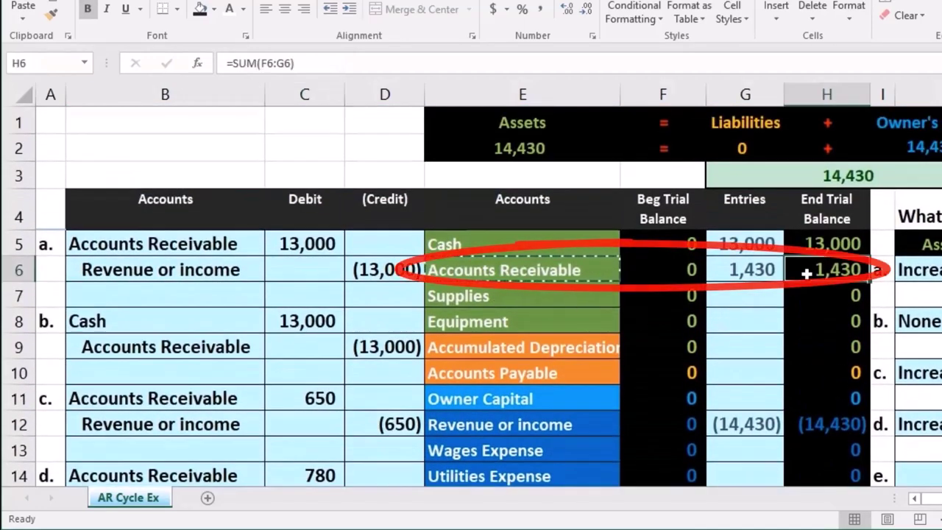
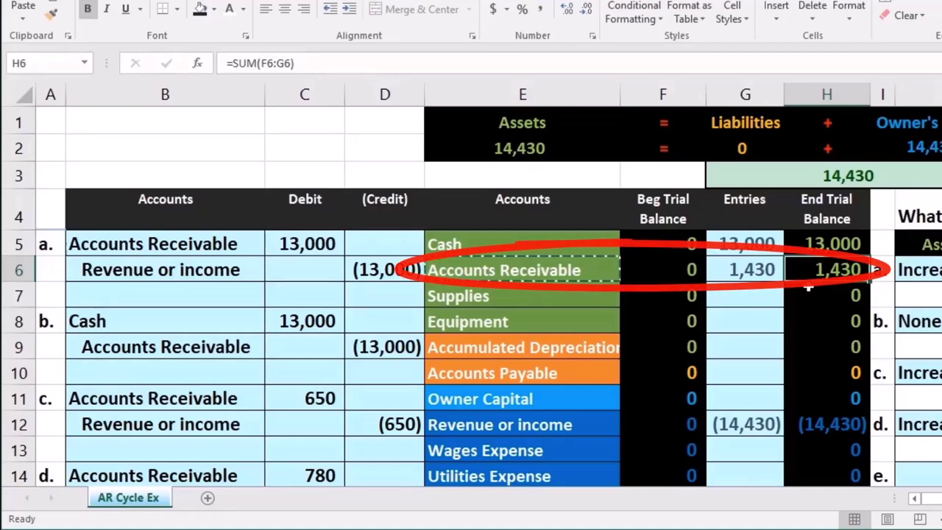
pyautogui.scroll(-4, 808, 287)
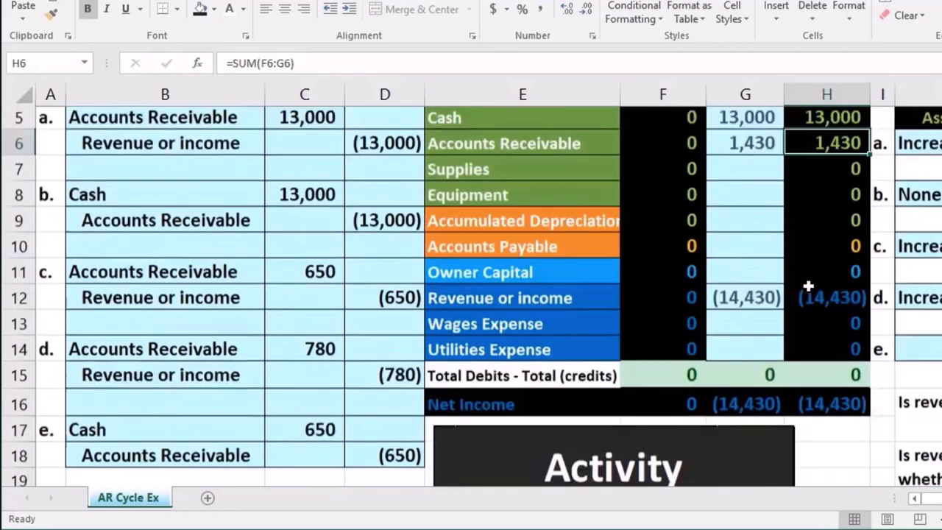
pyautogui.click(394, 252)
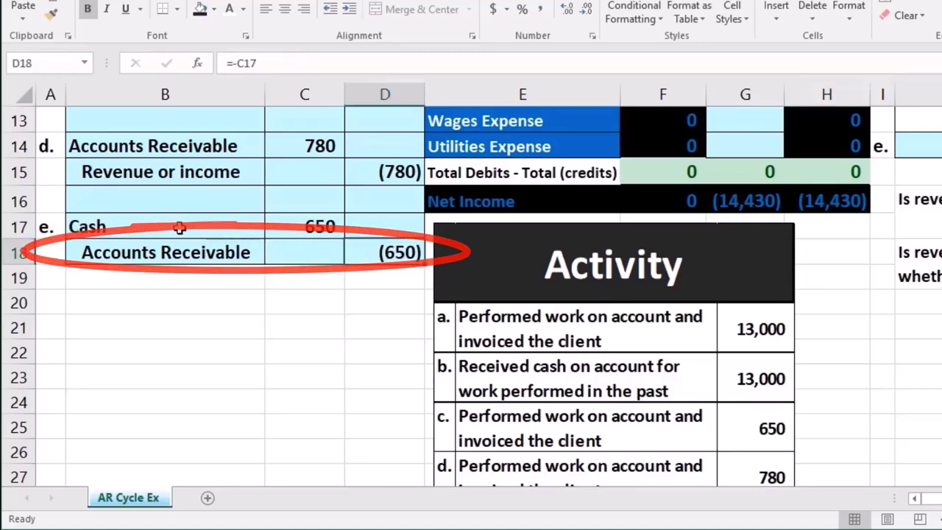
pyautogui.moveTo(185, 225); pyautogui.dragTo(273, 227)
# Post transaction e's debit to Cash by extending the Entries formula in G5 to =C8+C17.
pyautogui.scroll(4, 541, 329)
pyautogui.click(736, 242)
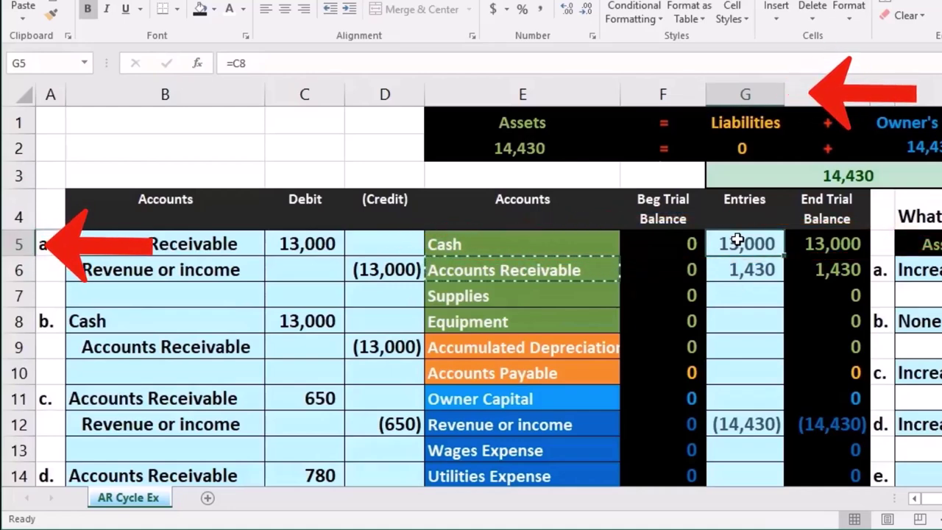
pyautogui.doubleClick(738, 243)
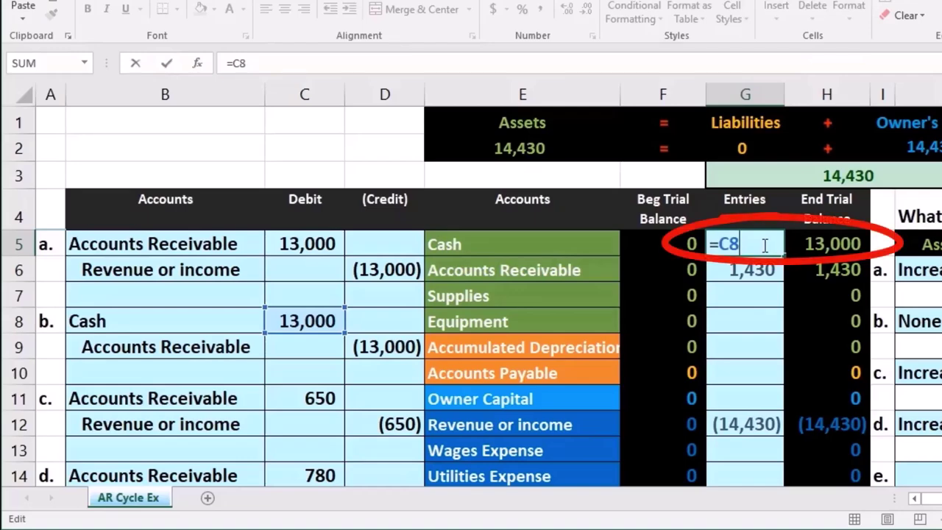
pyautogui.scroll(-3, 678, 270)
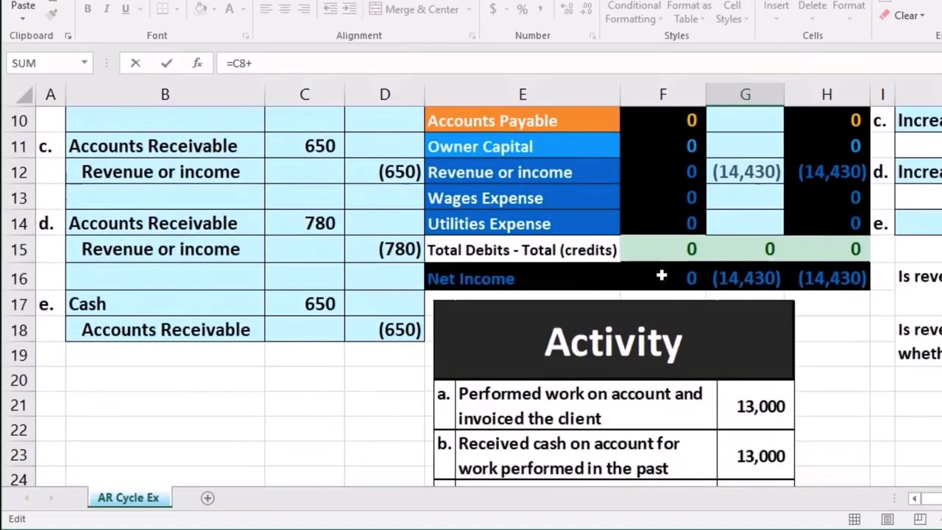
pyautogui.click(324, 304)
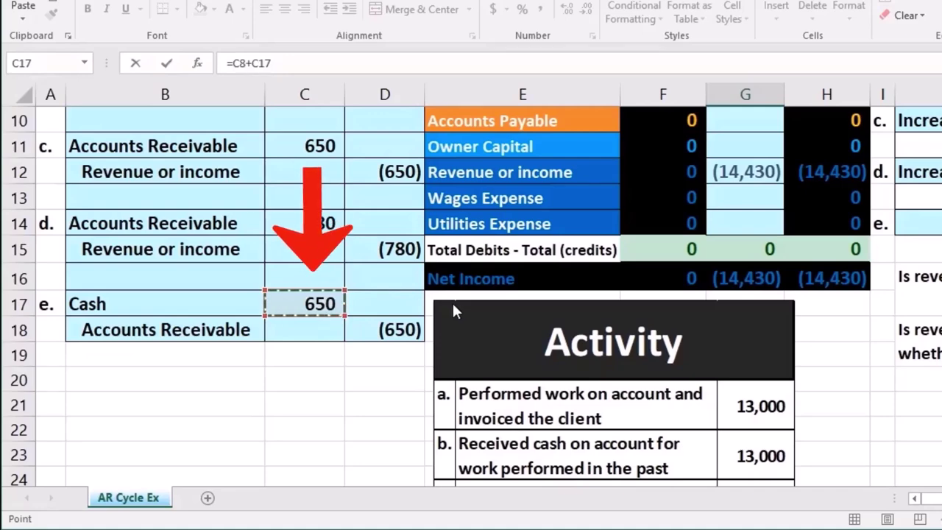
pyautogui.press('Return')
pyautogui.scroll(2, 452, 302)
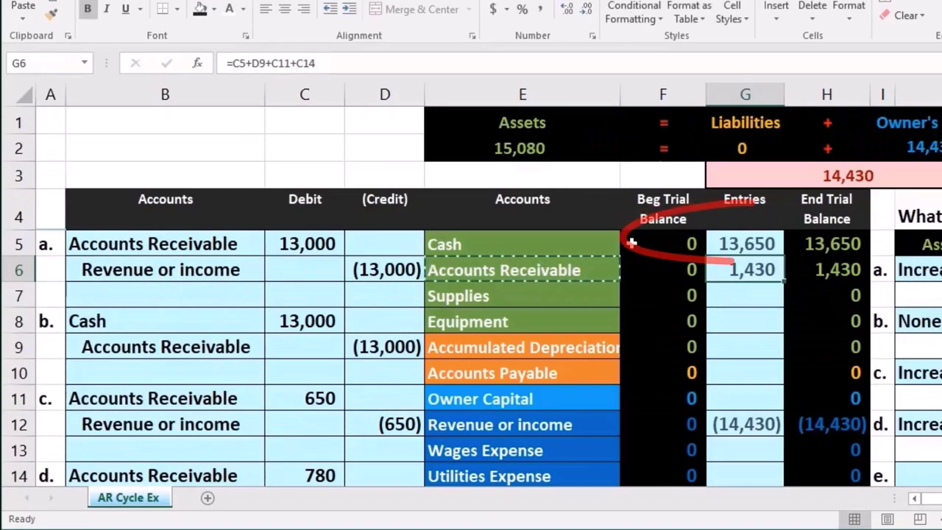
# Examine the Entries formulas for Cash and Accounts Receivable, the debits-minus-credits total in G15, and transaction e's credit in D18.
pyautogui.click(737, 244)
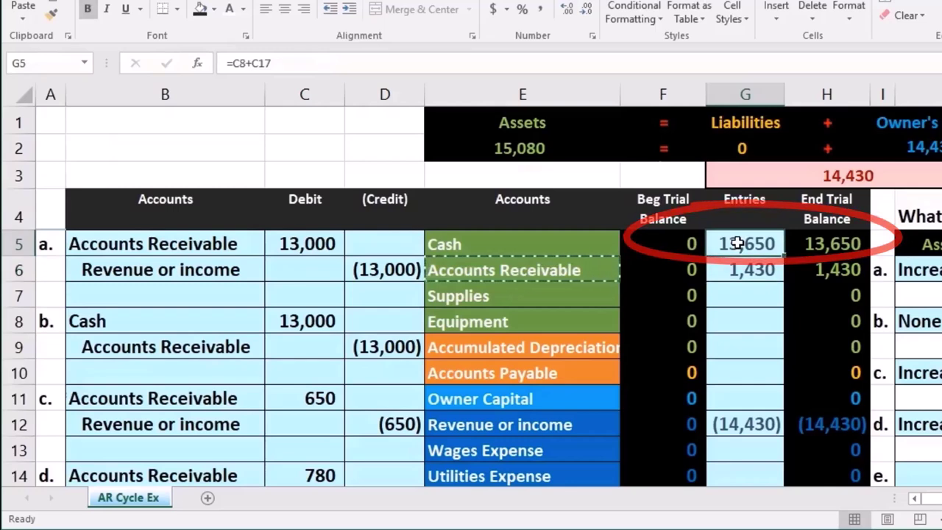
pyautogui.doubleClick(737, 244)
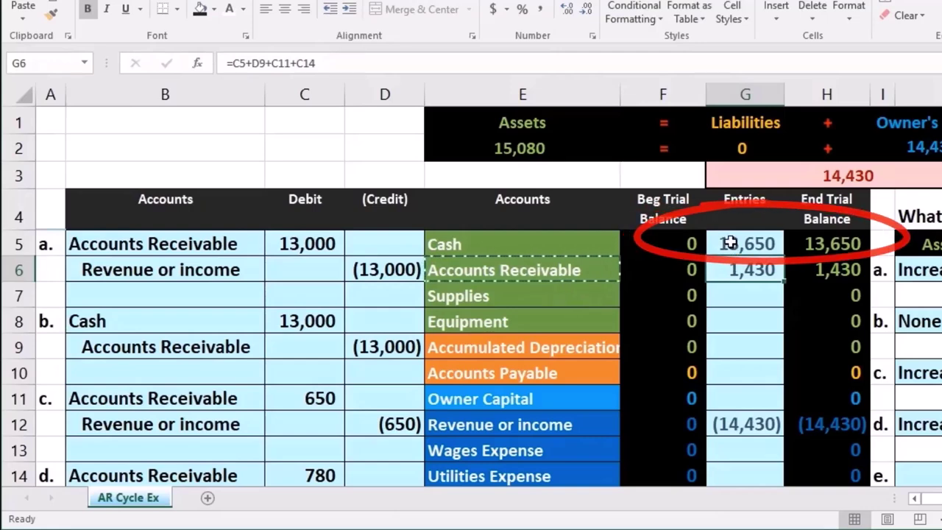
pyautogui.doubleClick(729, 243)
pyautogui.scroll(-1, 714, 241)
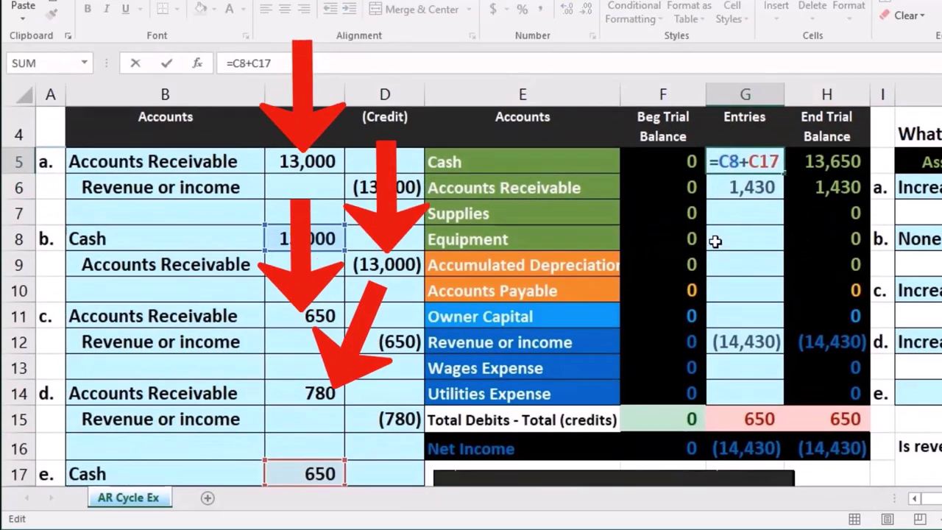
pyautogui.doubleClick(732, 193)
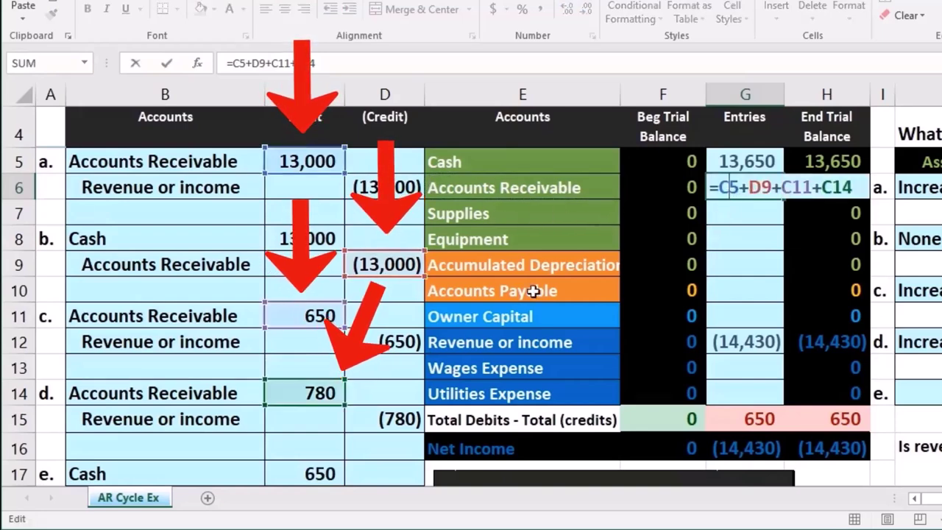
pyautogui.press('Return')
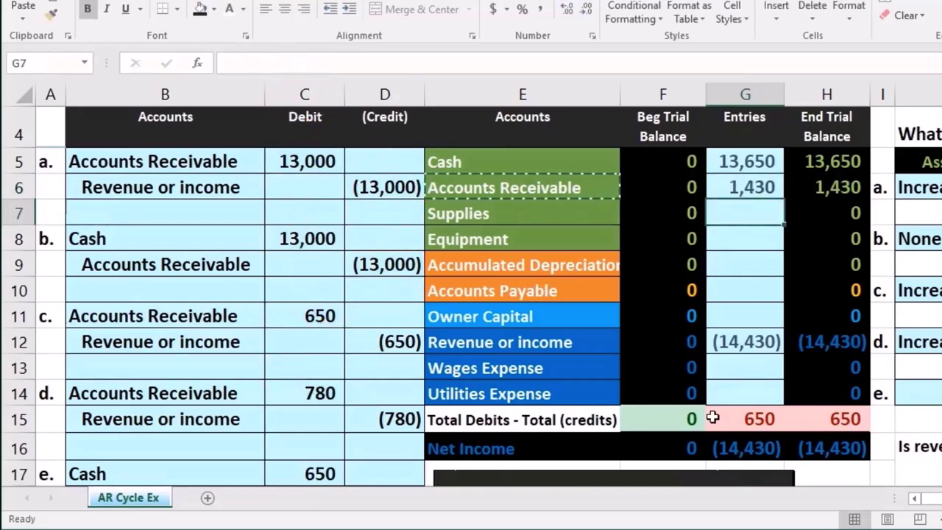
pyautogui.click(738, 414)
pyautogui.scroll(-1, 730, 375)
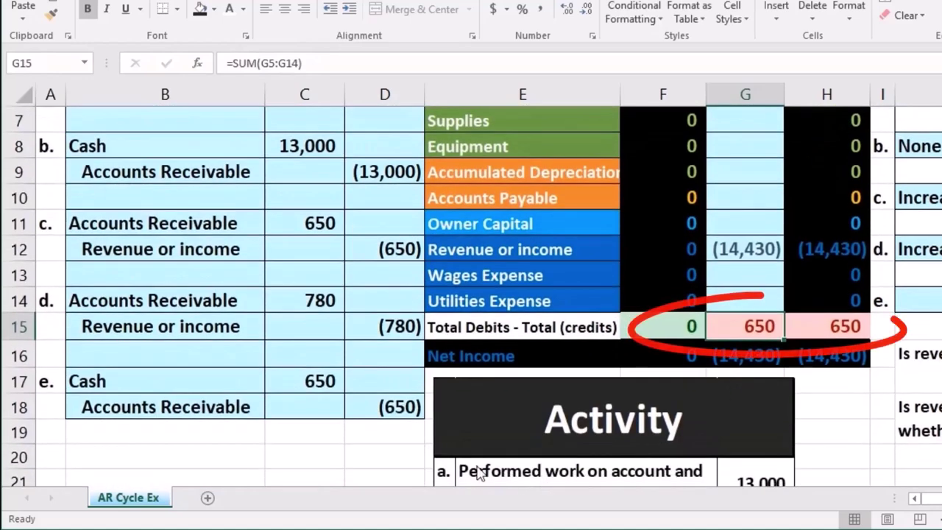
pyautogui.click(386, 408)
# Post transaction e's credit to Accounts Receivable by extending the Entries formula in G6 to =C5+D9+C11+C14+D18.
pyautogui.scroll(1, 433, 438)
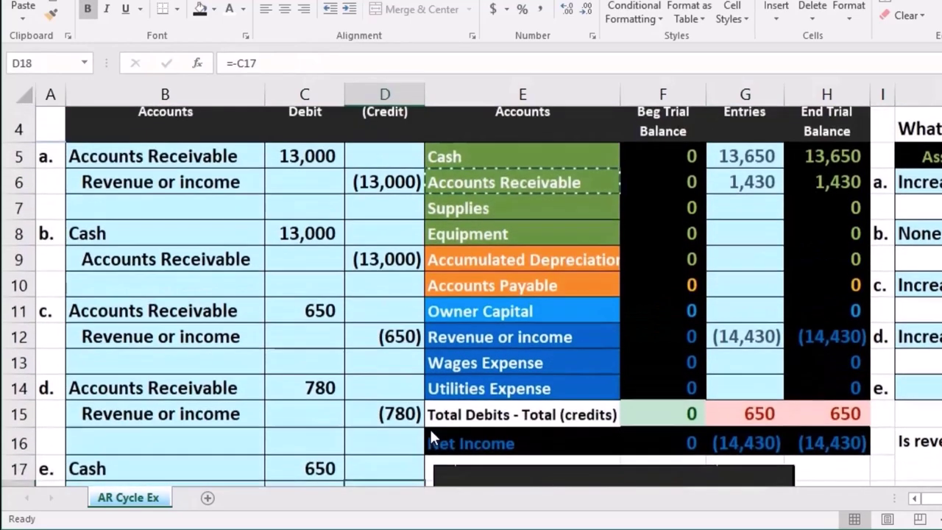
pyautogui.click(714, 187)
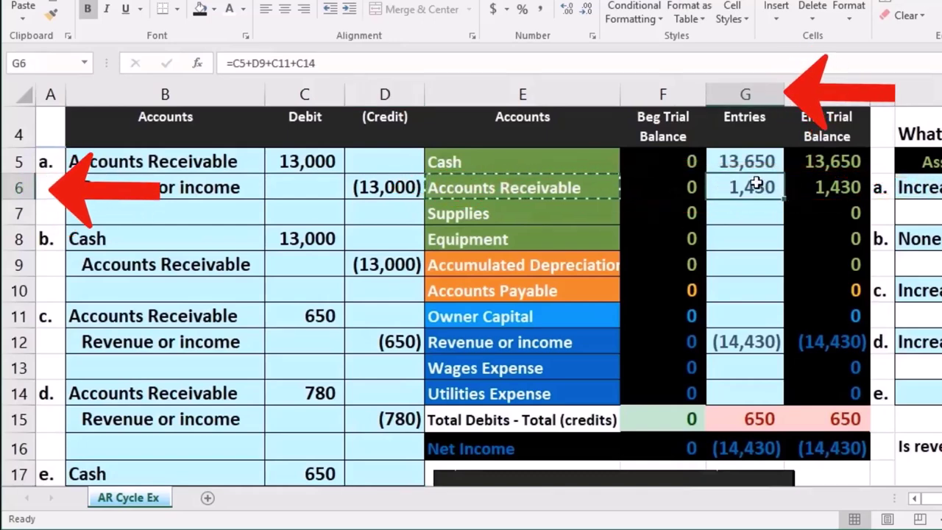
pyautogui.doubleClick(755, 187)
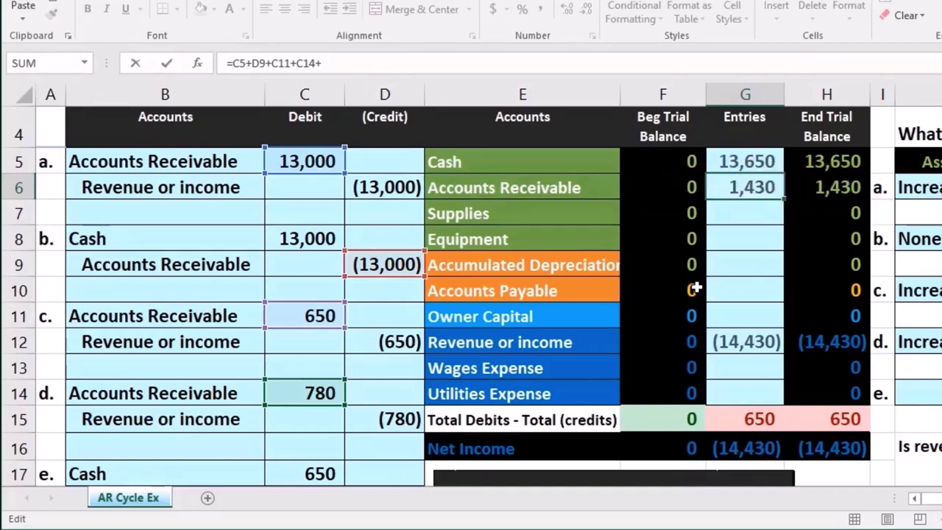
pyautogui.scroll(-1, 695, 289)
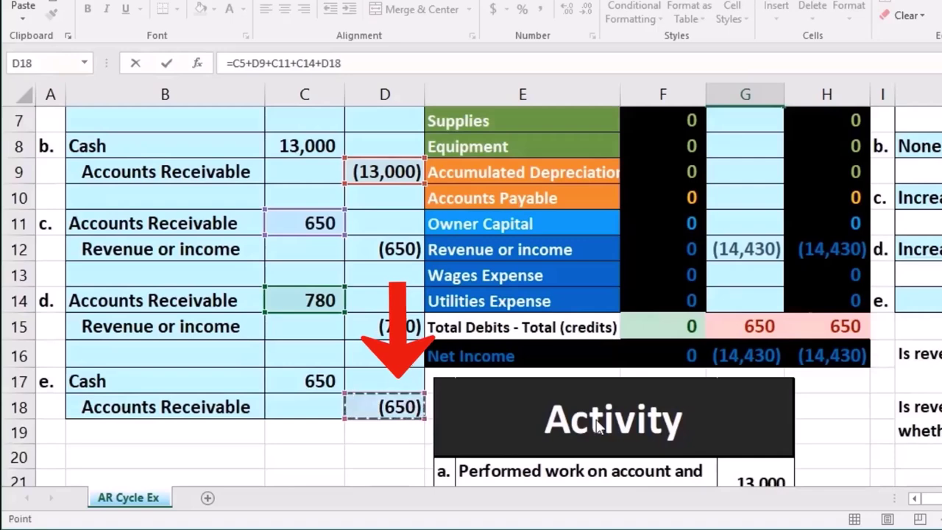
pyautogui.scroll(1, 599, 427)
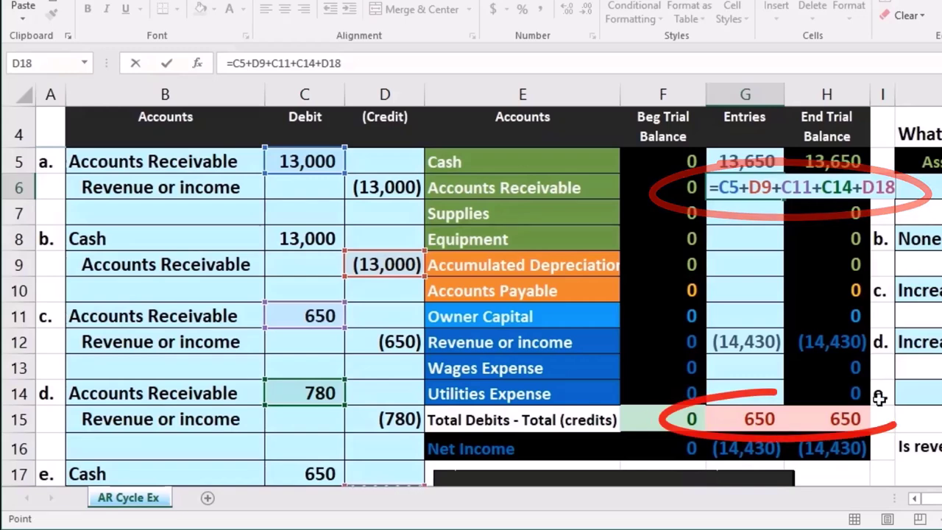
pyautogui.press('Return')
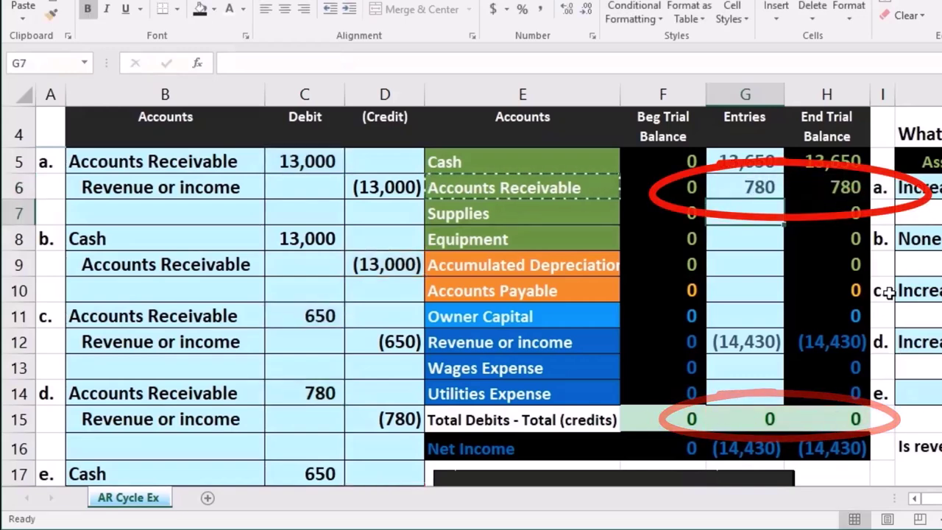
# Compare the Accounts Receivable ending balance in H6 with the journal entries for transactions c, d and e.
pyautogui.click(836, 193)
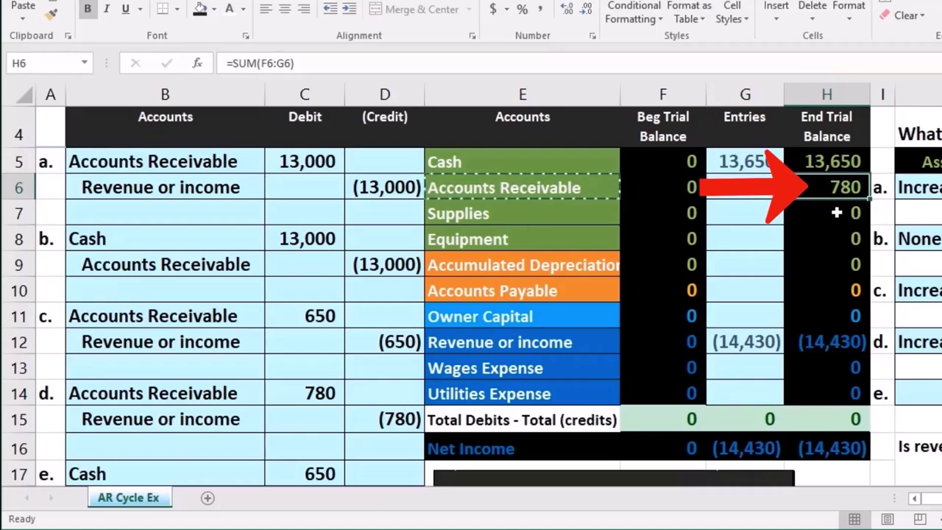
pyautogui.scroll(-1, 739, 279)
pyautogui.moveTo(284, 300); pyautogui.dragTo(363, 325)
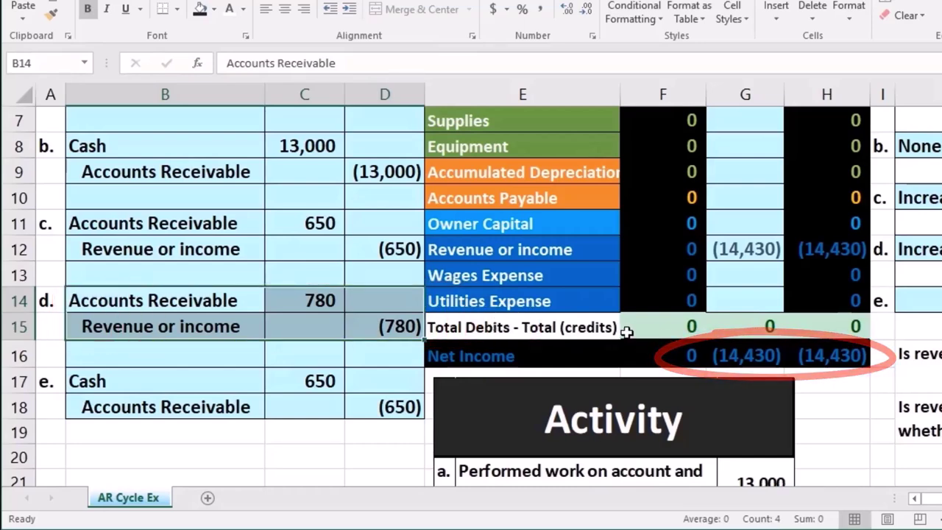
pyautogui.moveTo(223, 385); pyautogui.dragTo(354, 400)
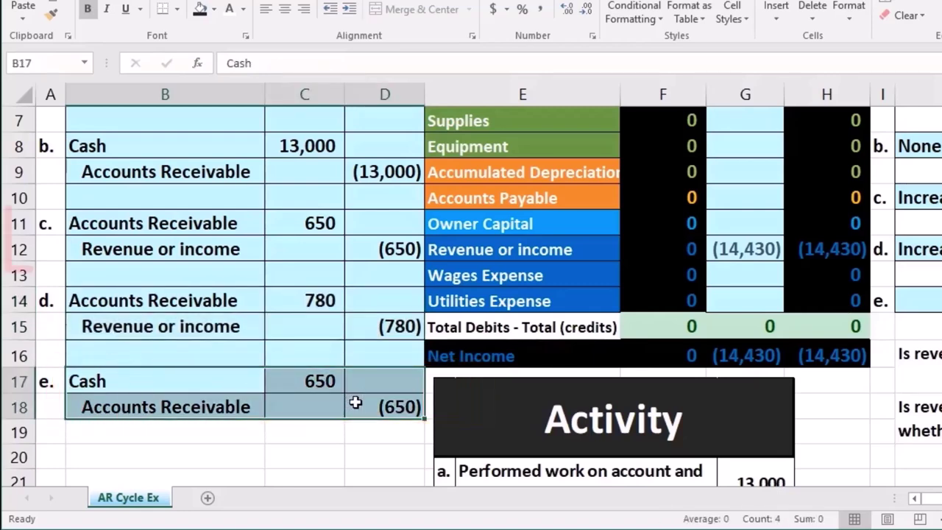
pyautogui.moveTo(137, 221); pyautogui.dragTo(362, 238)
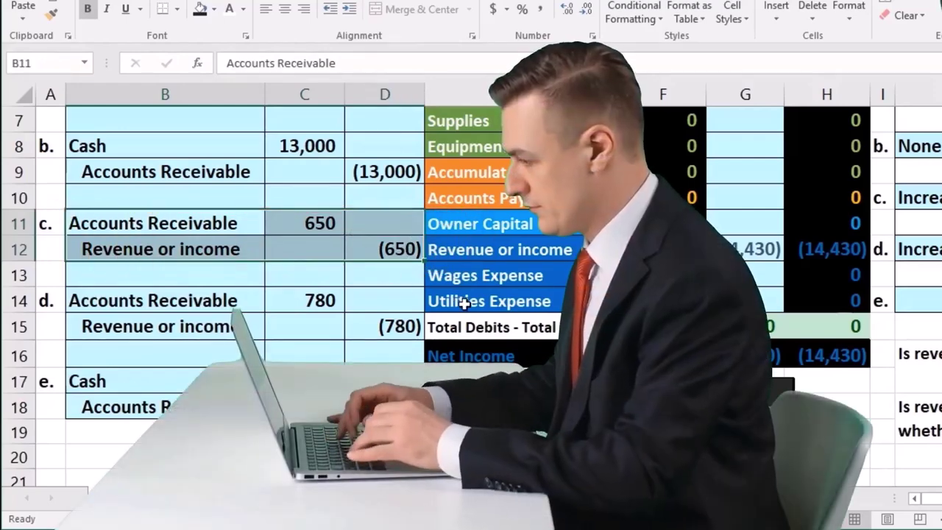
# Set transaction e's accounting equation effects in row 14 to None for assets, liabilities and owner's equity.
pyautogui.moveTo(929, 499); pyautogui.dragTo(939, 499)
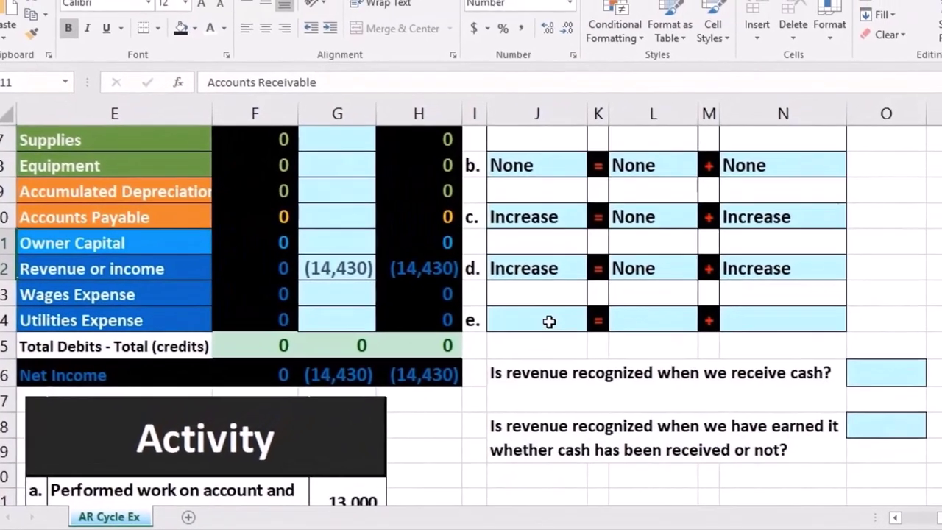
pyautogui.click(564, 309)
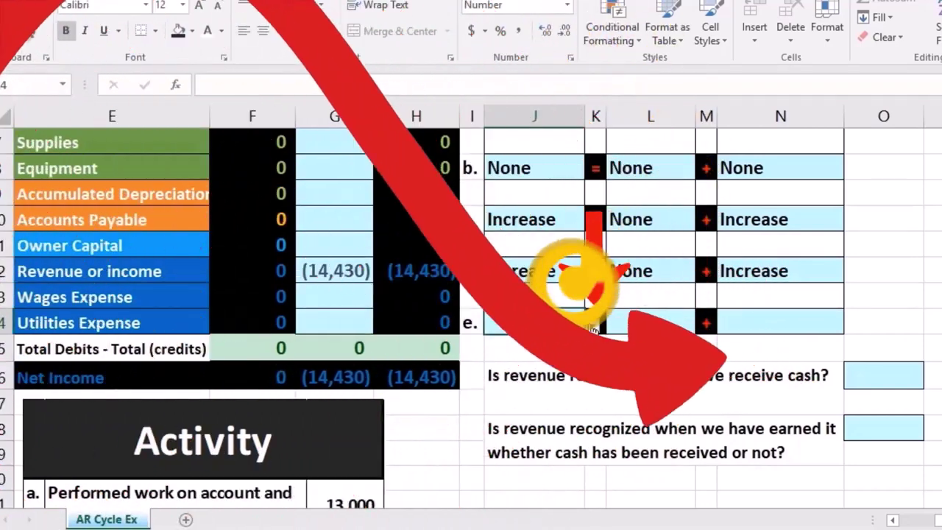
pyautogui.click(592, 327)
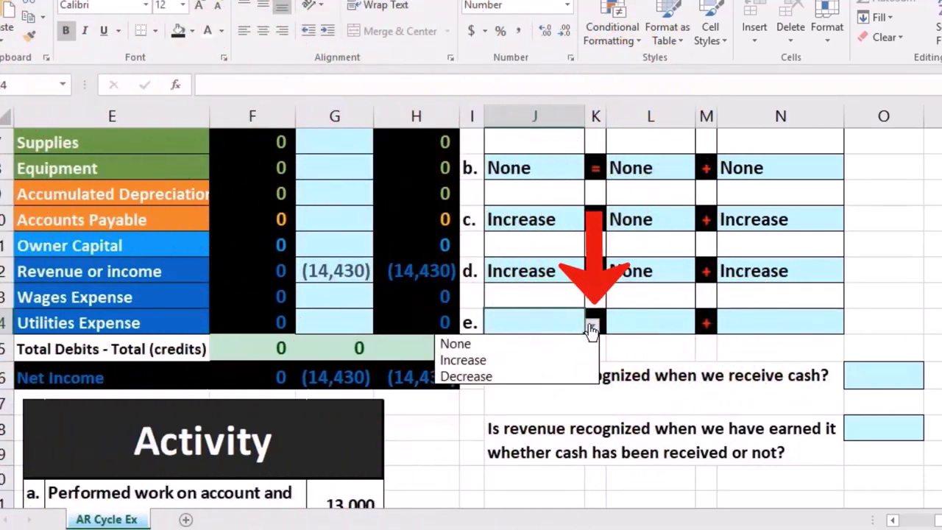
pyautogui.click(581, 346)
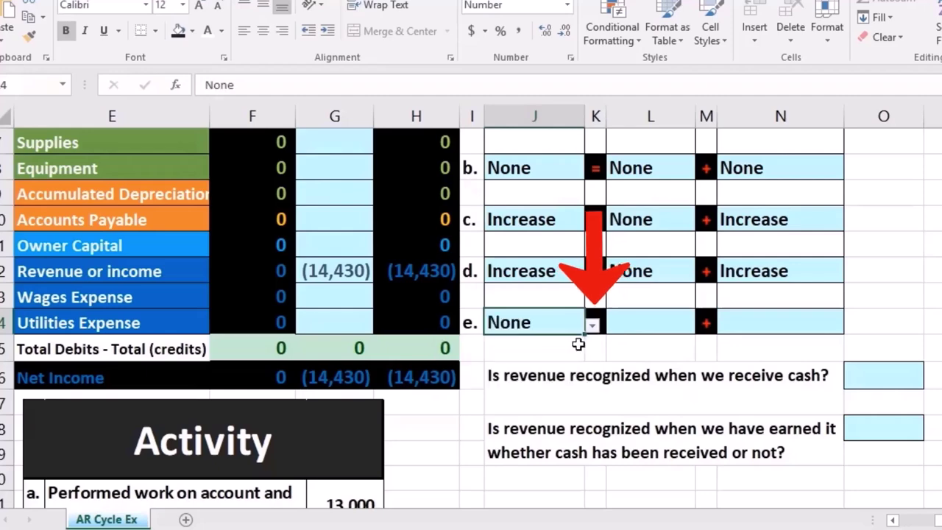
pyautogui.click(643, 327)
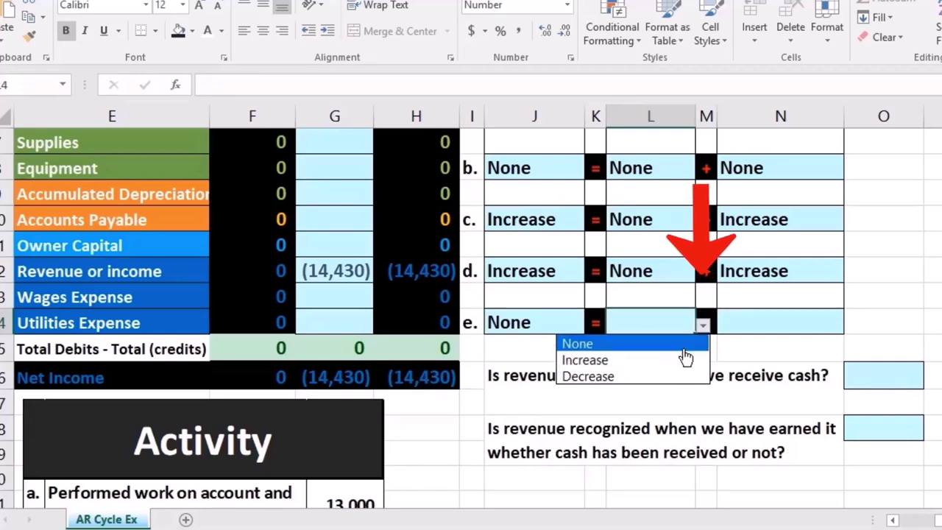
pyautogui.click(683, 352)
pyautogui.click(810, 328)
pyautogui.click(851, 326)
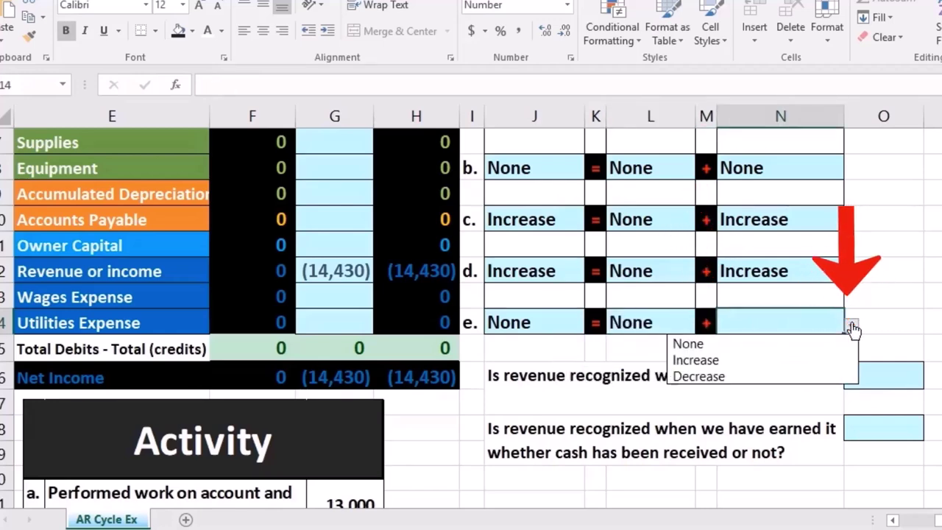
pyautogui.click(840, 344)
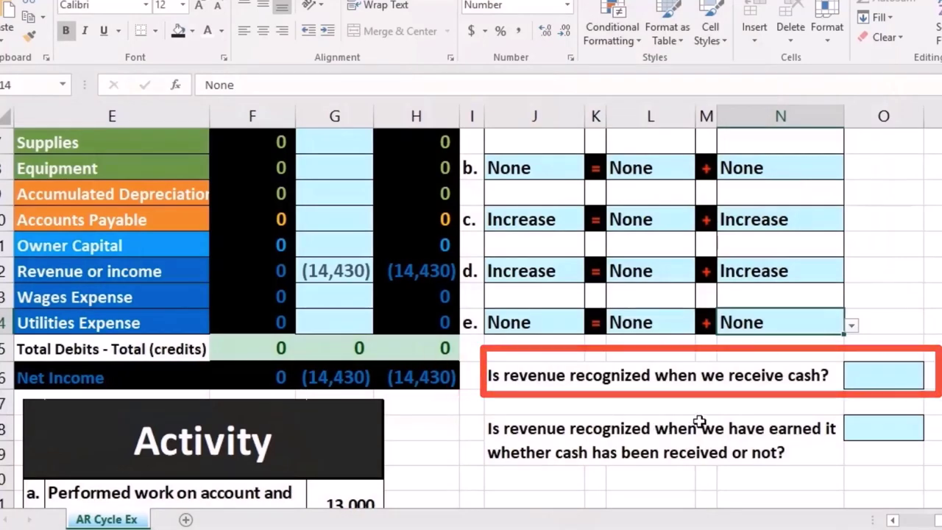
# Answer No in O16 to the question of whether revenue is recognized when cash is received.
pyautogui.click(883, 376)
pyautogui.click(932, 380)
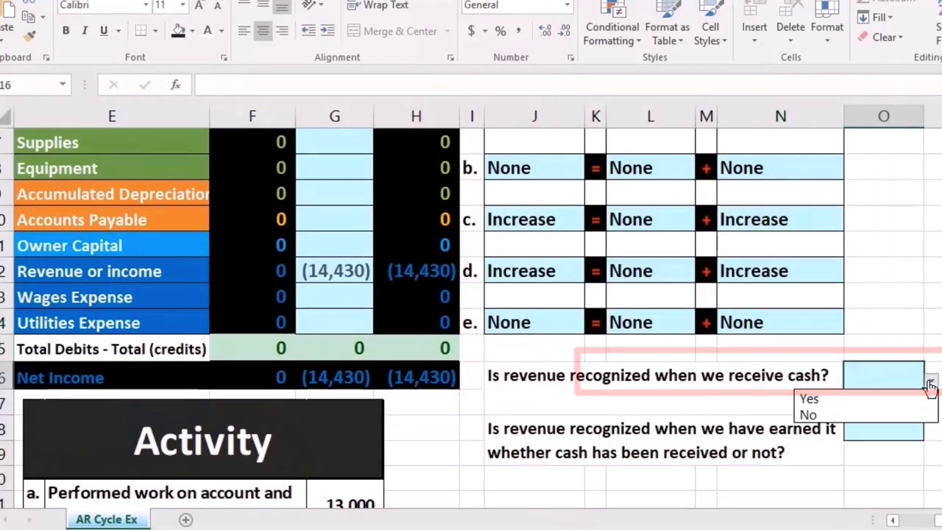
pyautogui.click(904, 417)
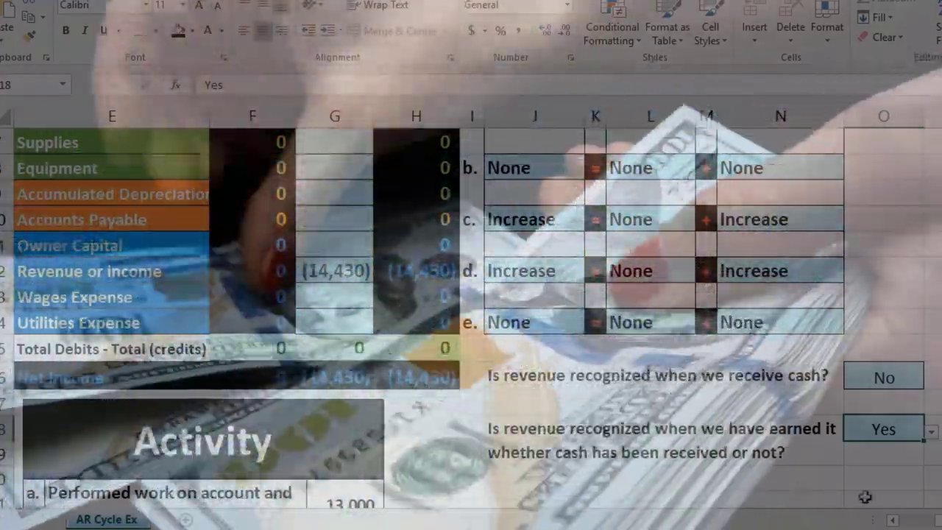
# Examine the Accounts Receivable row of the trial balance, from the account name in E6 across to its ending balance in H6.
pyautogui.hscroll(-5, 471, 294)
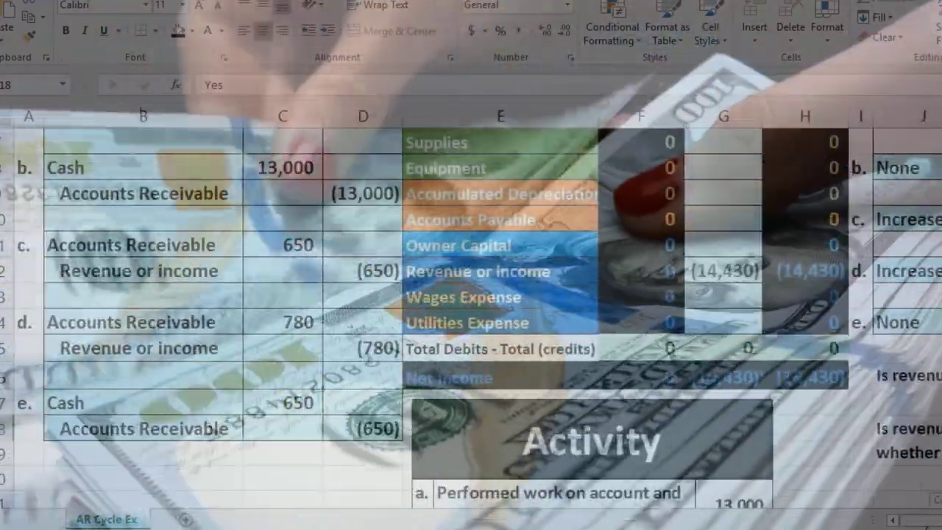
pyautogui.scroll(1, 757, 454)
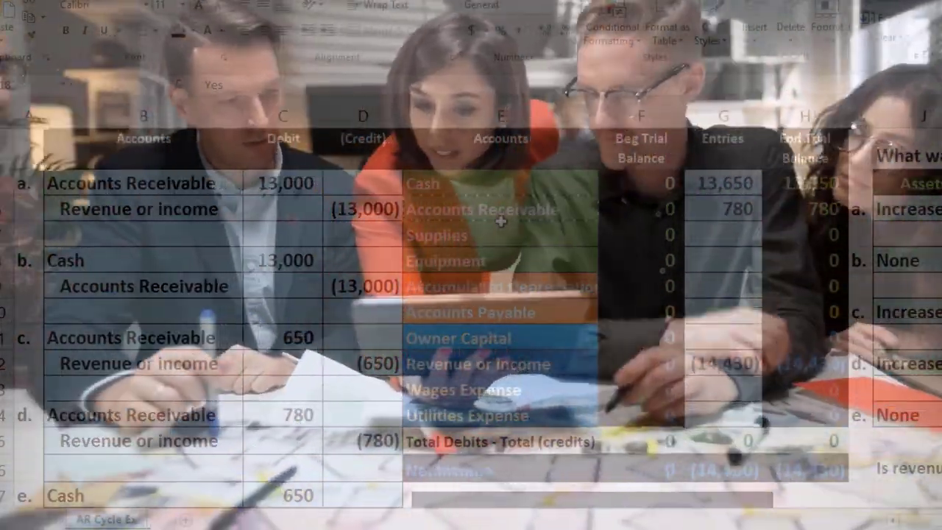
pyautogui.click(506, 209)
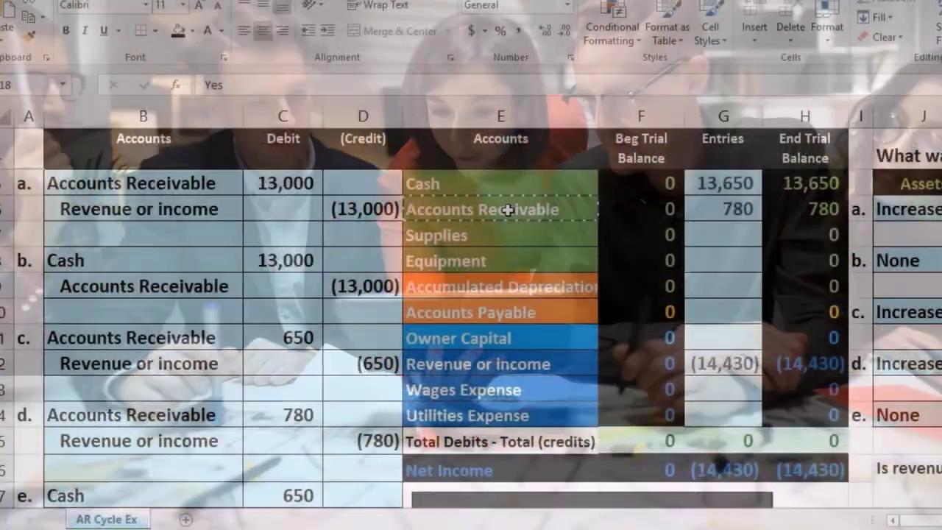
pyautogui.hotkey('ctrl', 'c')
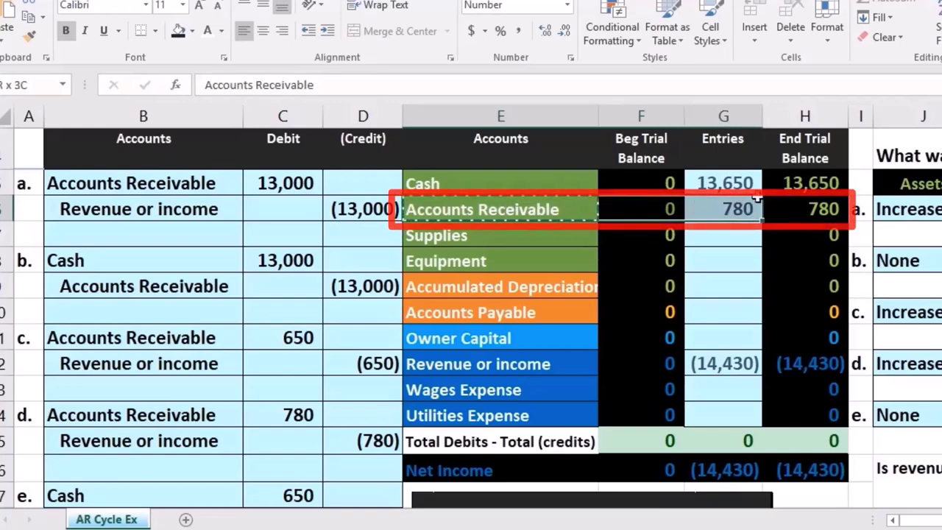
pyautogui.moveTo(751, 197); pyautogui.dragTo(789, 197)
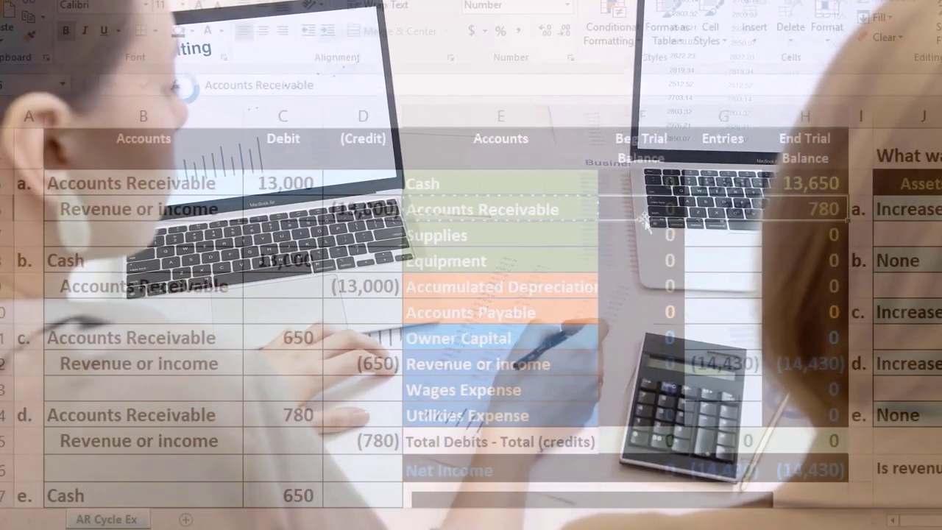
pyautogui.click(564, 210)
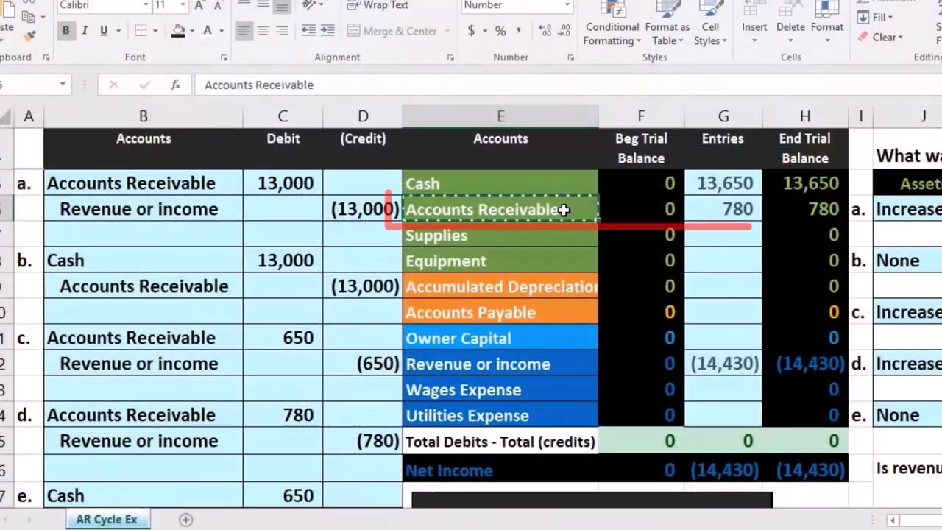